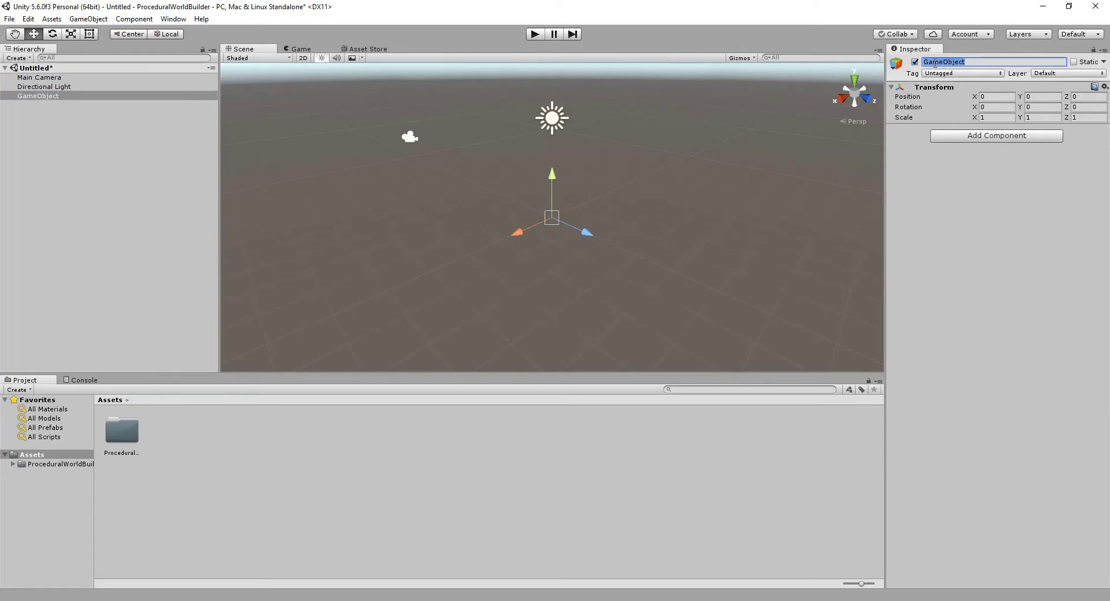
Step: Rename the new GameObject to Procedural World Builder and add the Procedural World Builder script component to it
text(I)
text(rocedural World Buil)
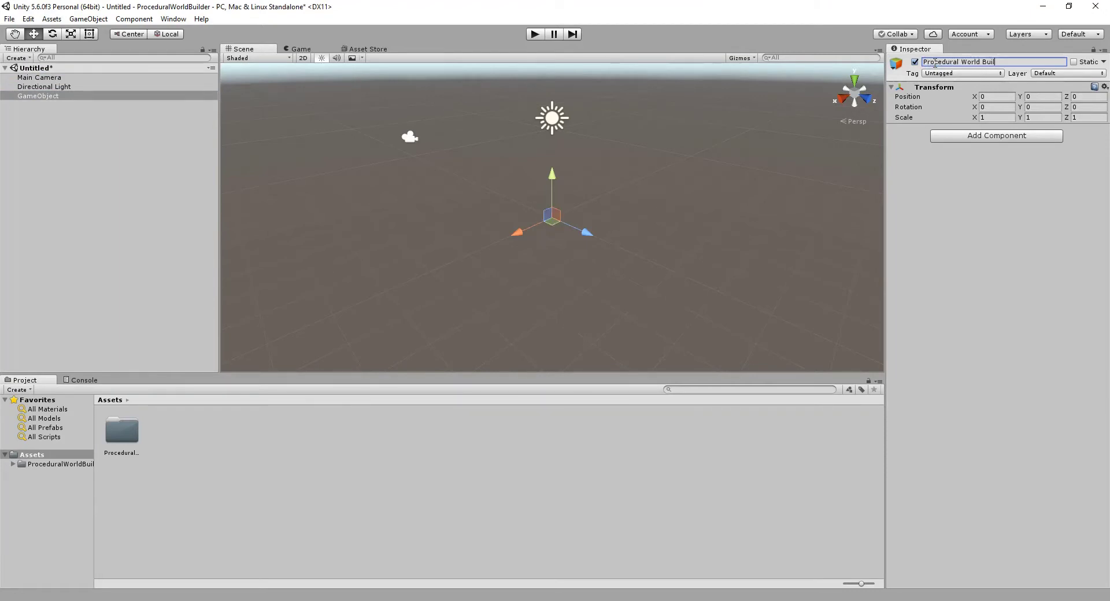
text(der)
key(Return)
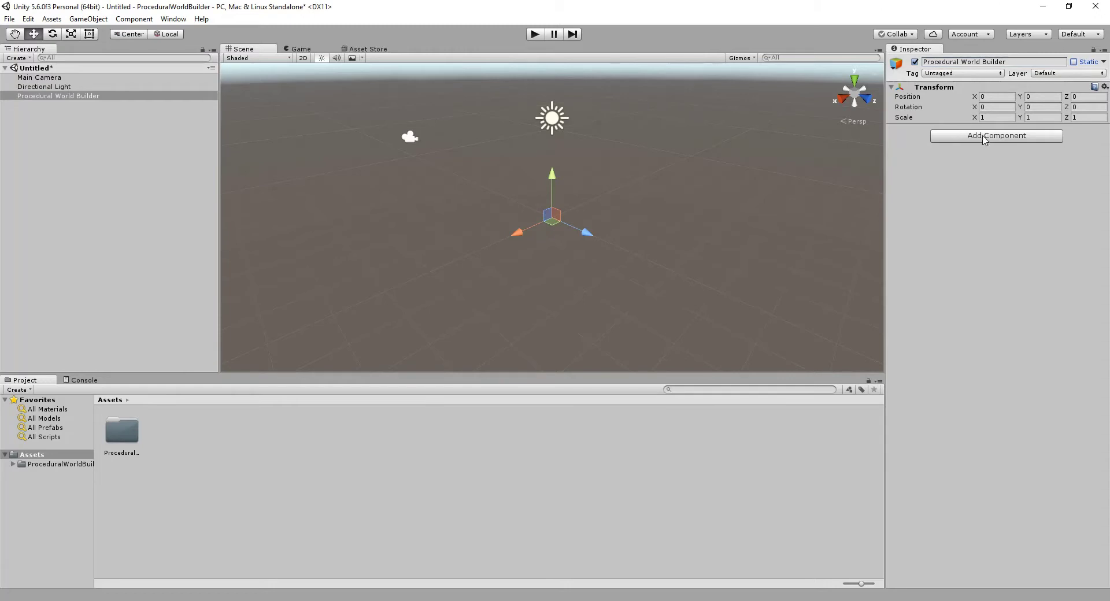
click(981, 137)
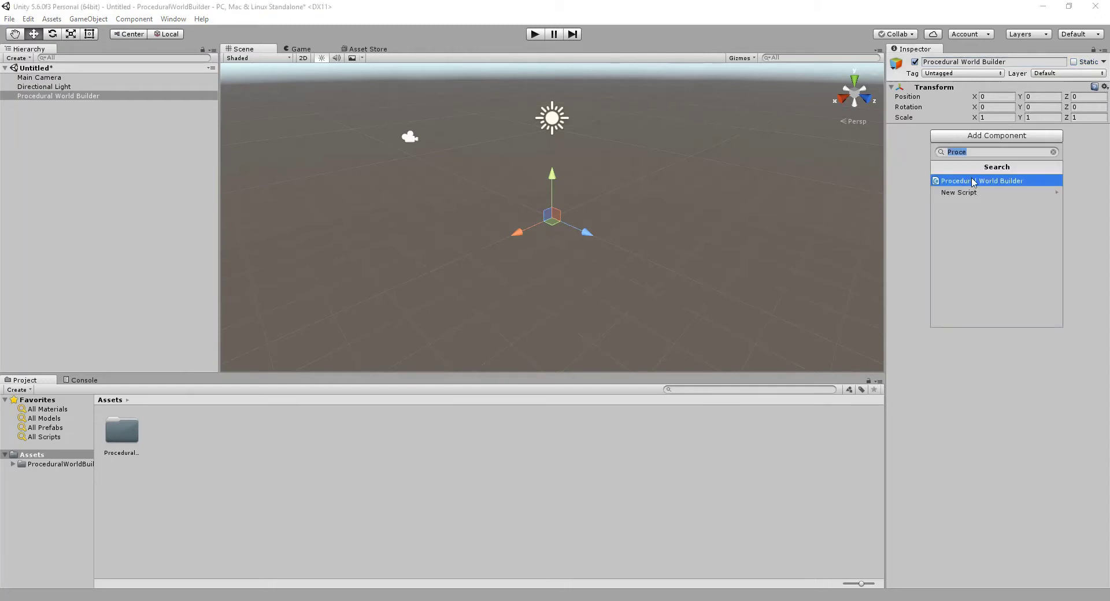
click(974, 181)
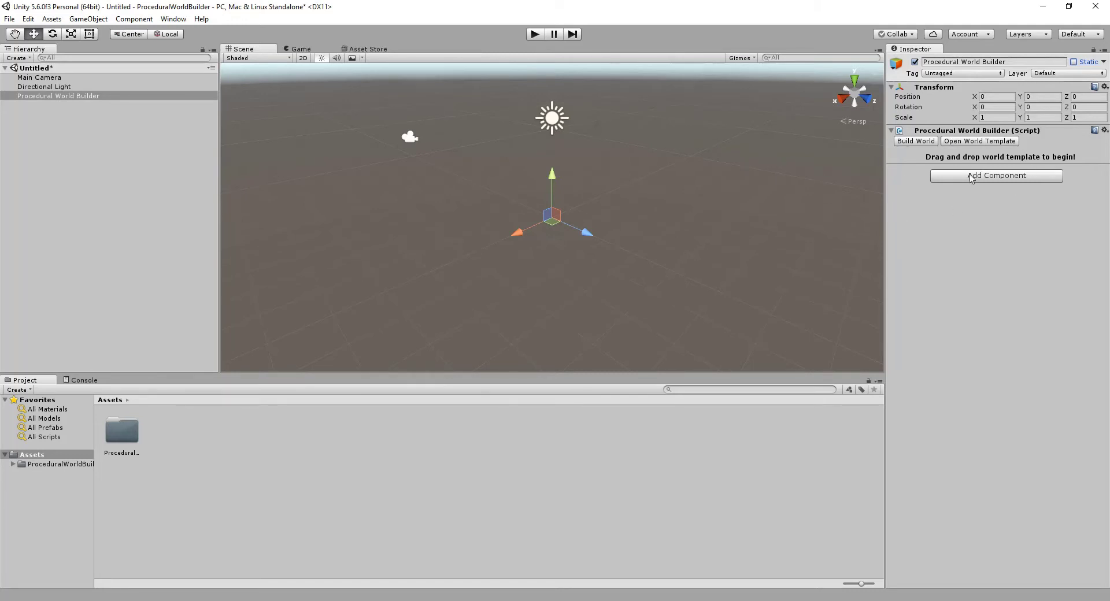
Step: Open the Template Creator Window and dock it between the Scene view and the Inspector
click(173, 18)
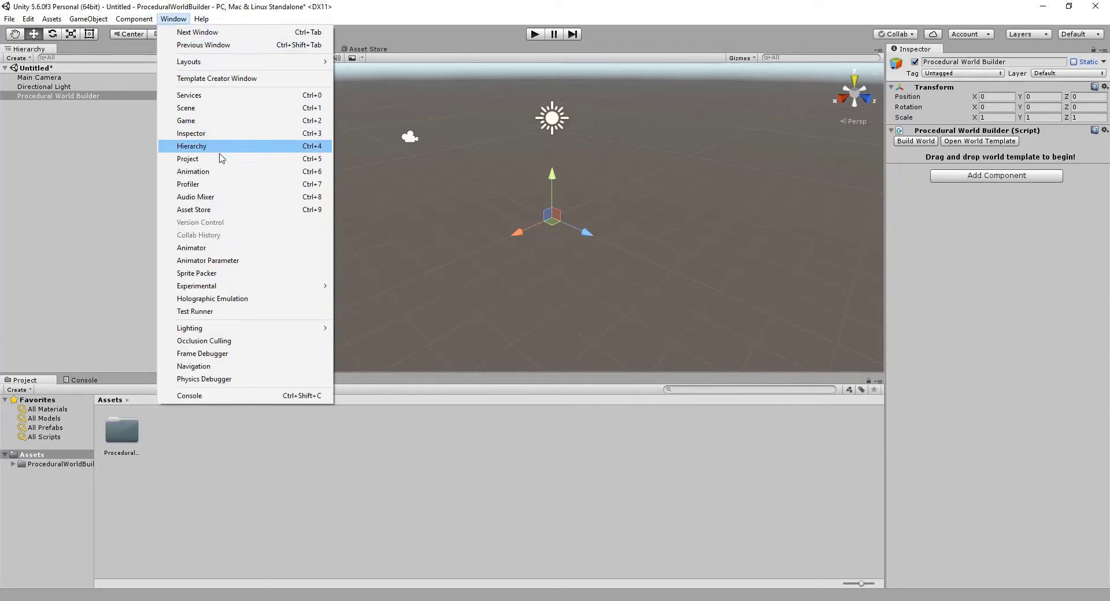
click(233, 81)
drag(717, 11, 880, 109)
drag(762, 163, 727, 165)
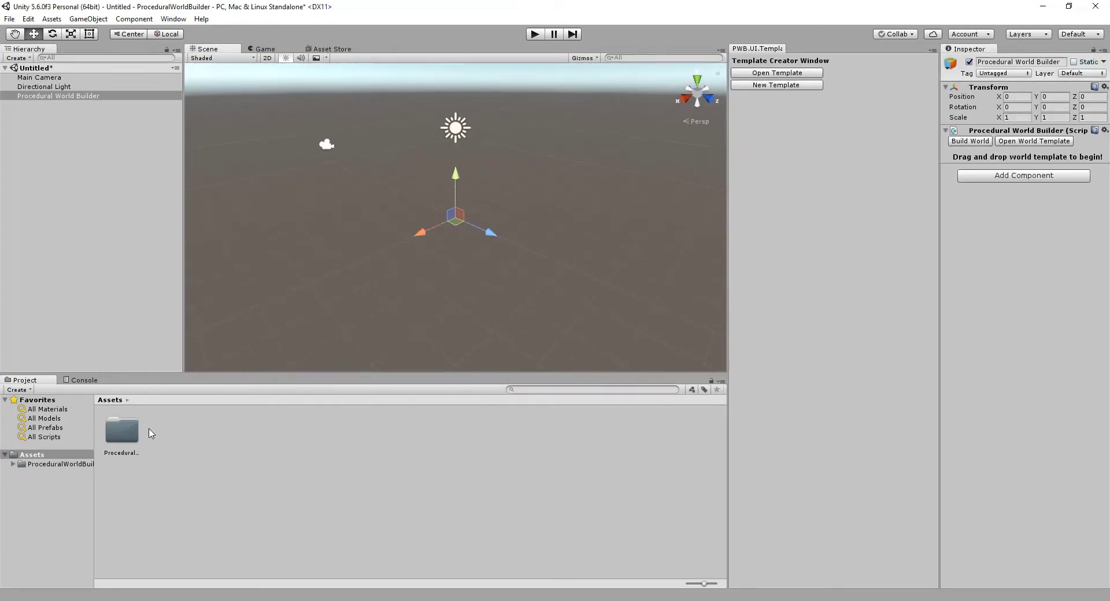
Step: Create a new world template, save its name as TutorialTemplate, and select the template asset in the project
click(796, 87)
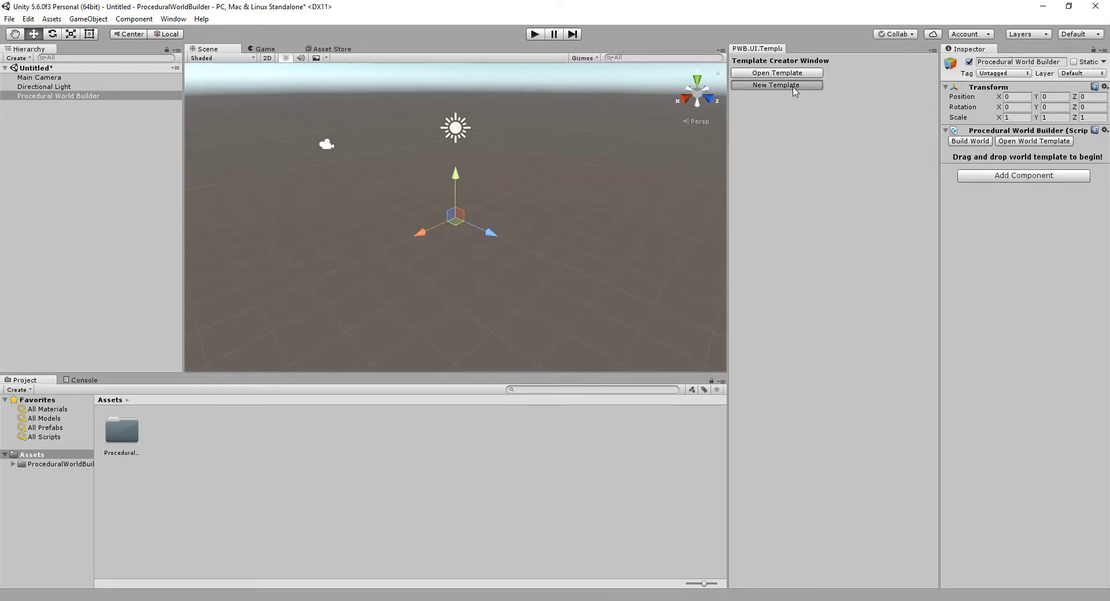
click(817, 120)
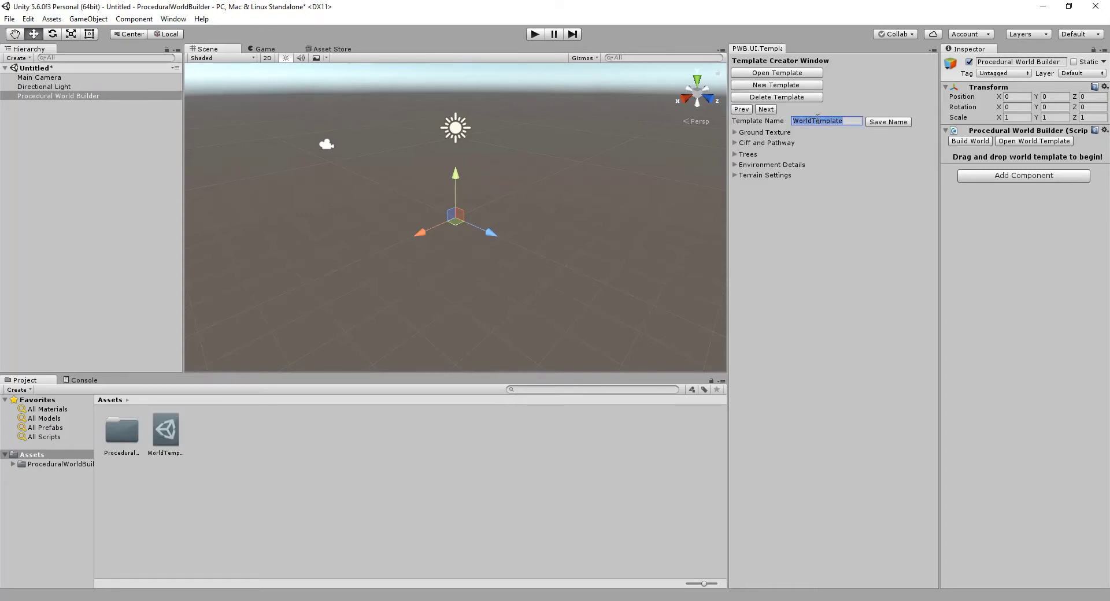
text(TutorialTe)
click(884, 122)
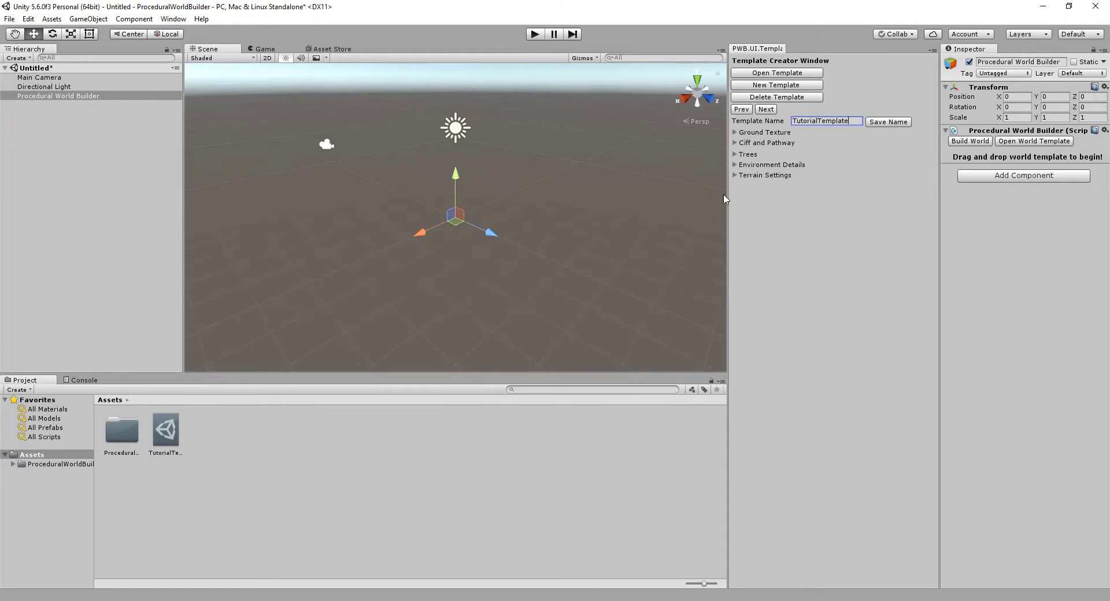
click(180, 451)
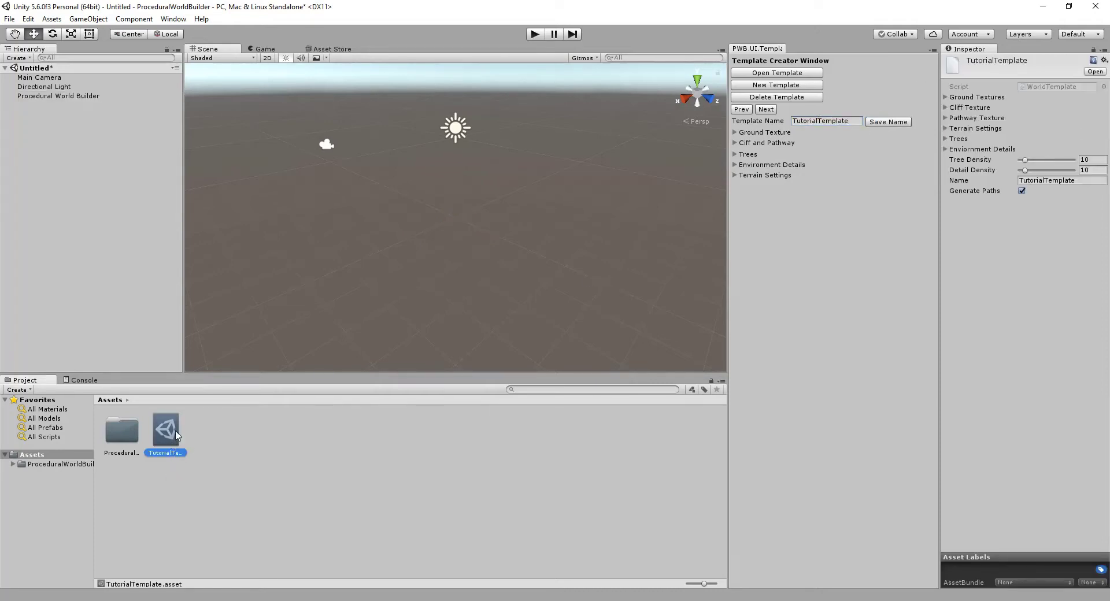
Step: Add a ground texture entry to the template and assign autumn_grassonly as its texture
click(735, 134)
click(750, 144)
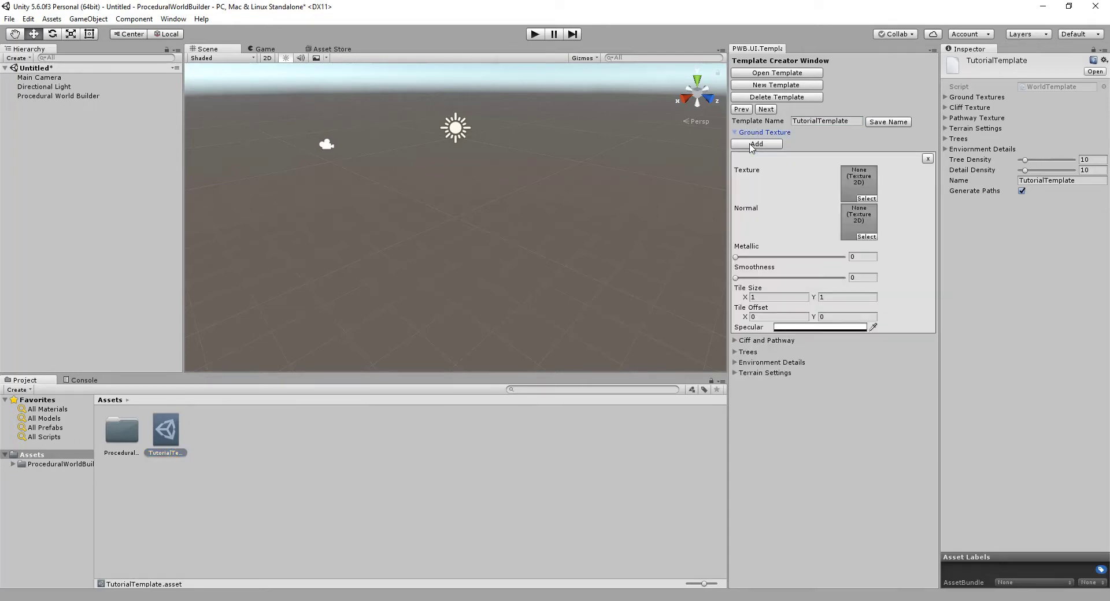
click(866, 199)
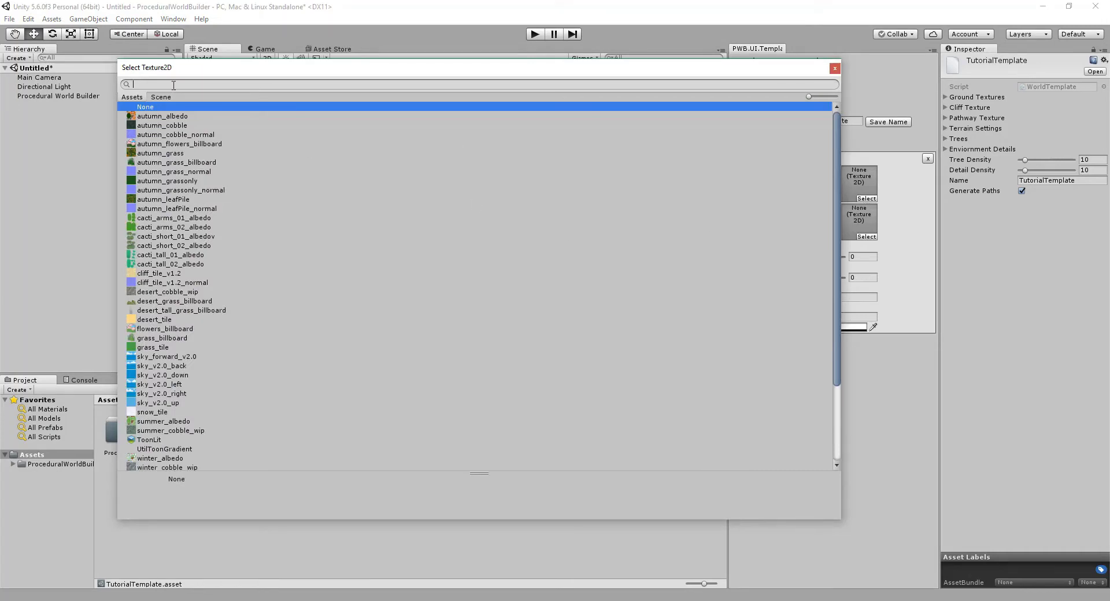
text(autumn)
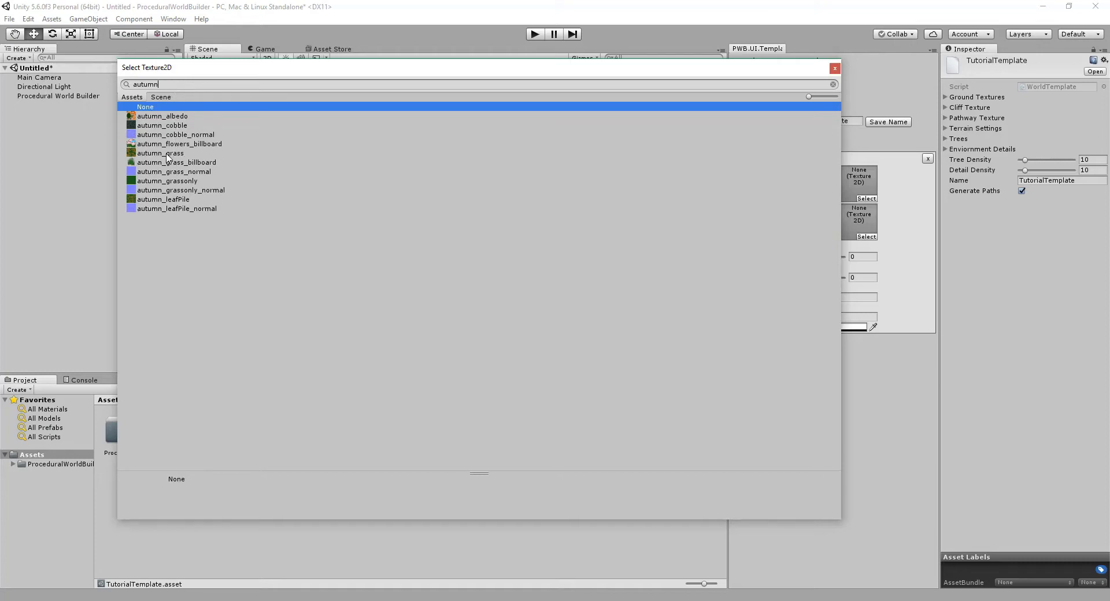
double_click(179, 181)
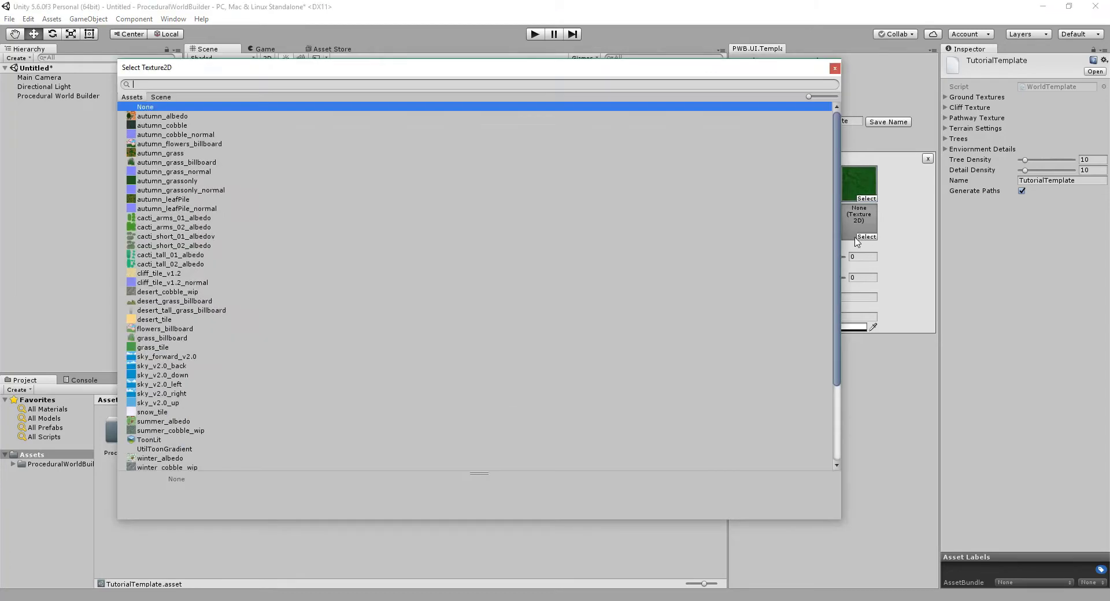
Step: Assign autumn_grassonly_normal as the normal map of the first ground texture
click(866, 237)
text(a)
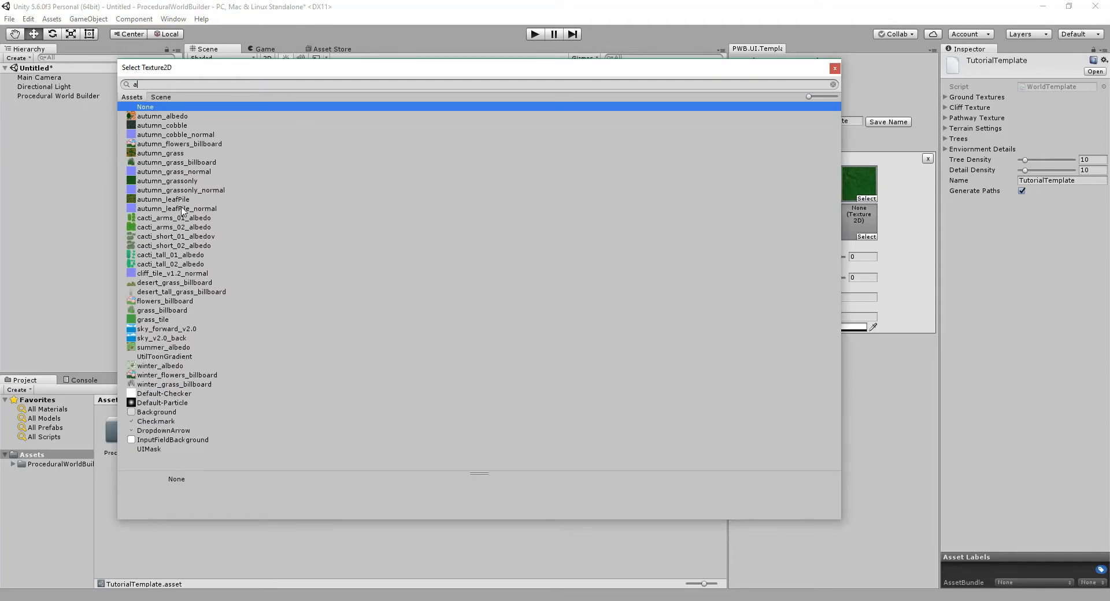
text(utumn_grass)
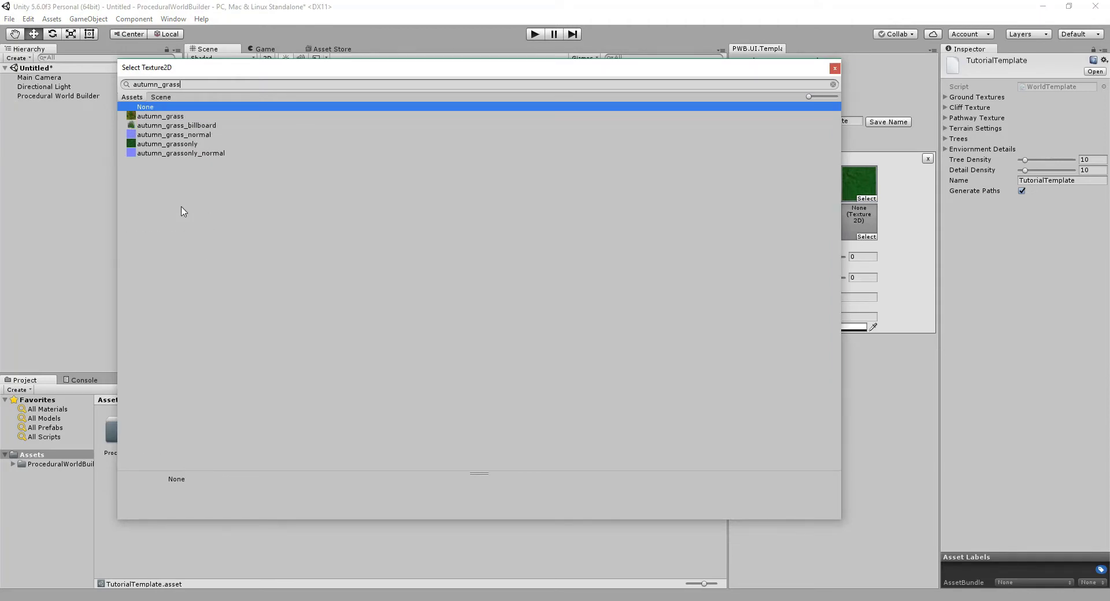
key(Down)
key(Down)
key(Down)
key(Down)
key(Down)
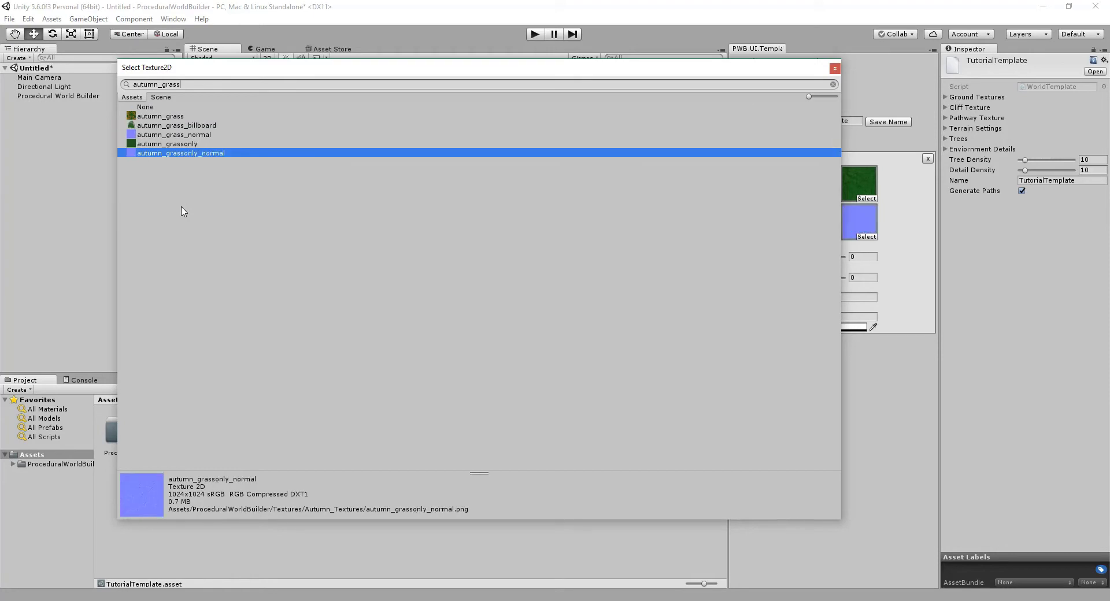
key(Return)
Step: Set the first ground texture's tile size to 3 in X and 3 in Y
click(786, 297)
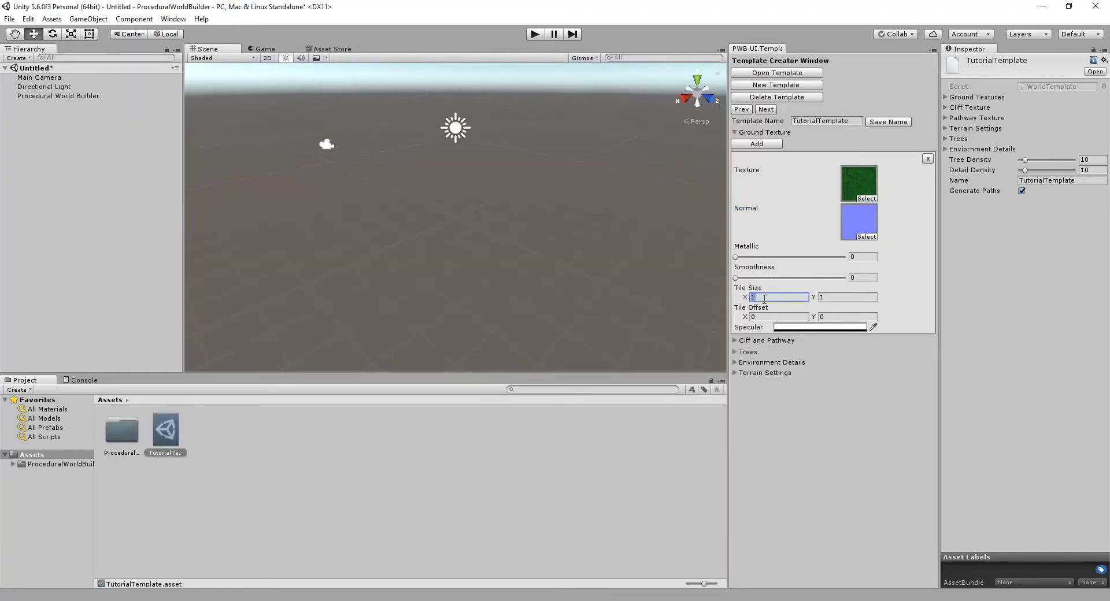
text(3)
key(Tab)
text(3)
Step: Add a second ground texture entry and assign autumn_grass as its texture
click(752, 143)
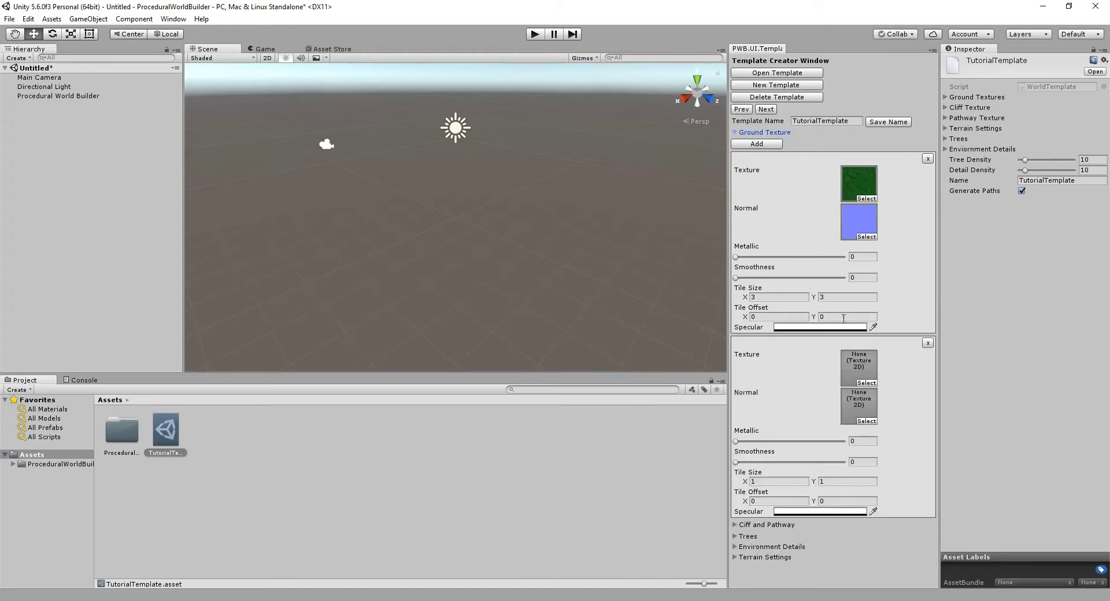
click(867, 383)
text(autu)
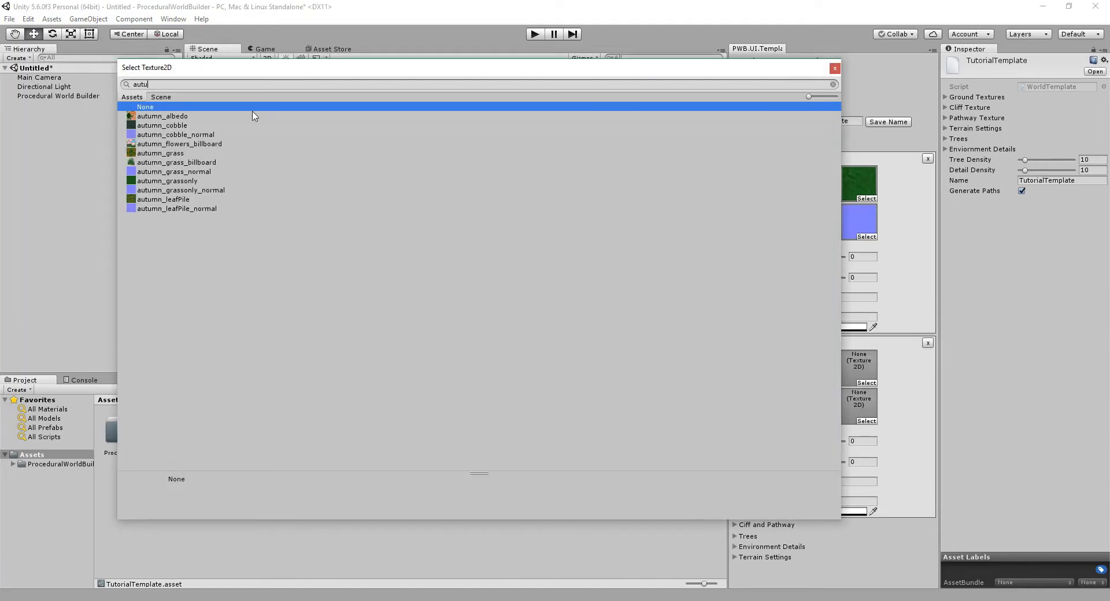
key(Down)
key(Down)
key(Down)
key(Down)
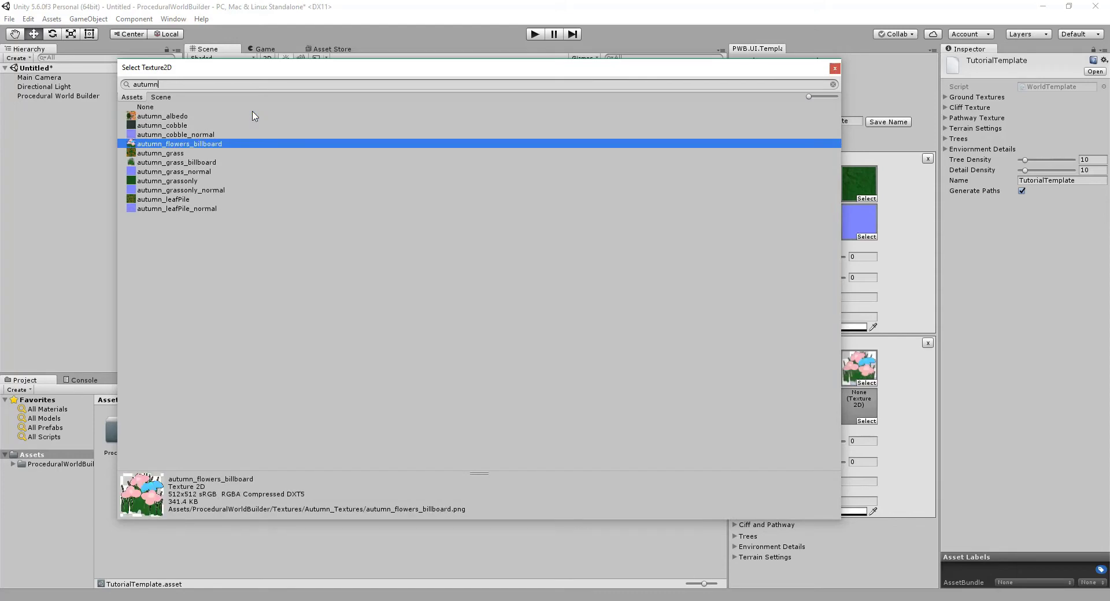
key(Down)
key(Return)
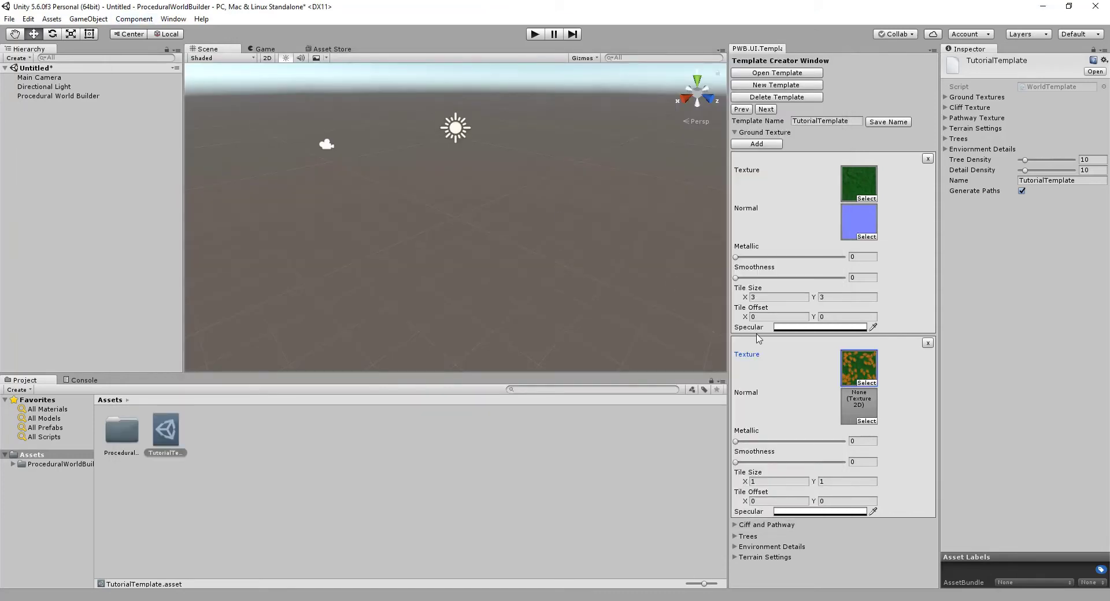
Step: Assign autumn_grass_normal as the normal map of the second ground texture
click(862, 421)
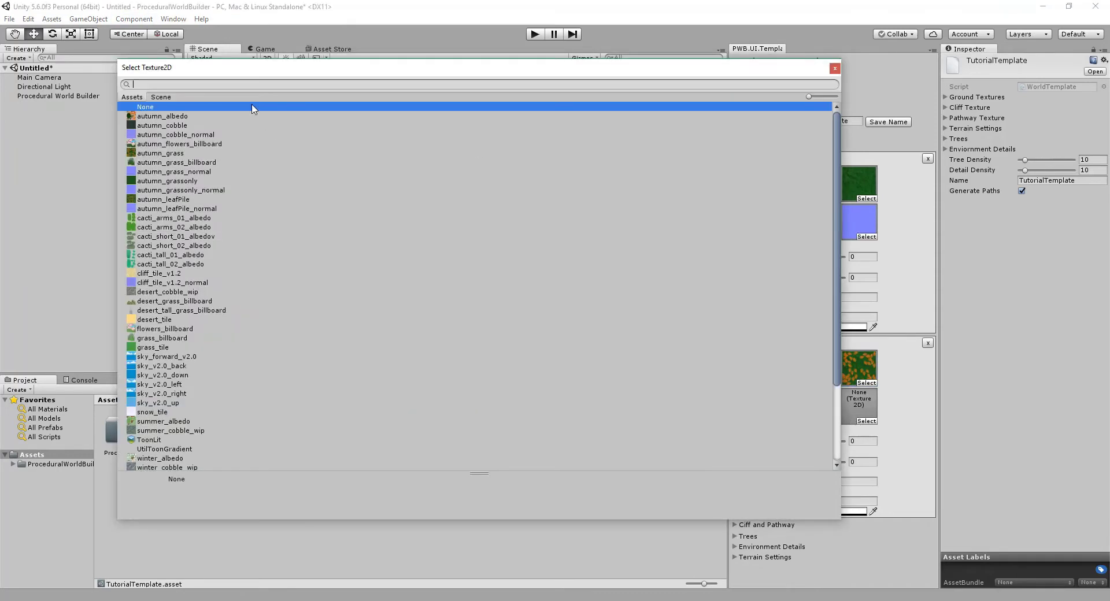
text(autumn)
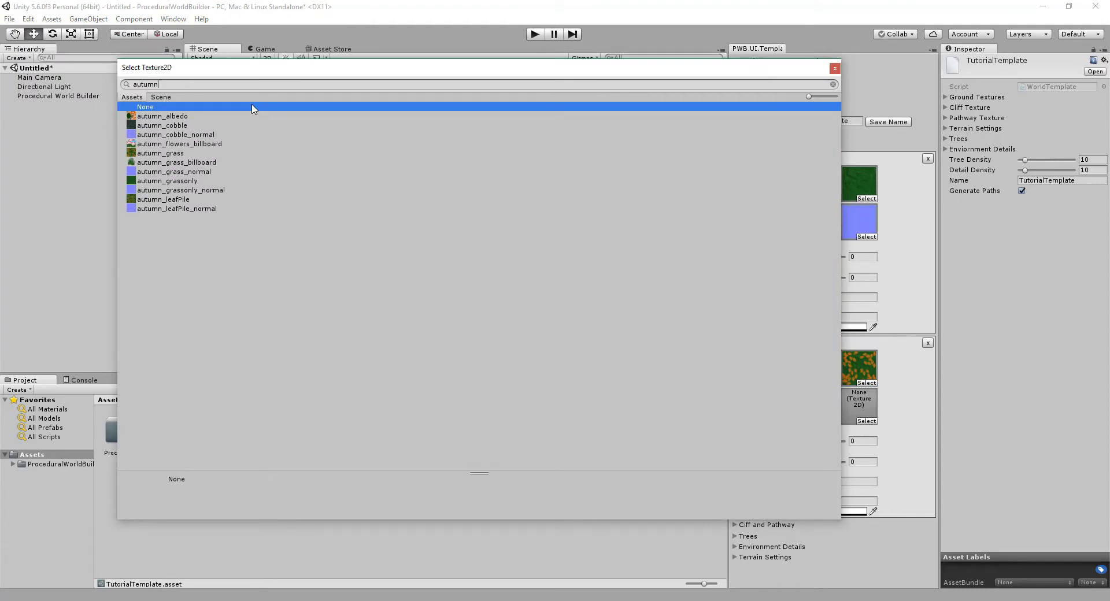
key(Down)
key(Down)
key(Down)
key(Down)
key(Down)
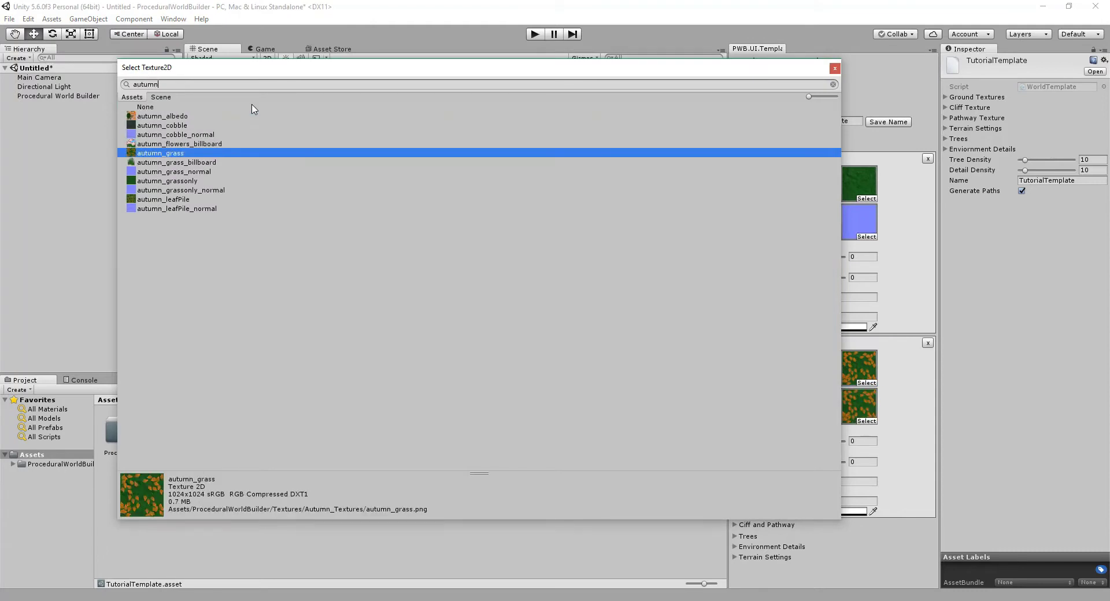
key(Down)
key(Down)
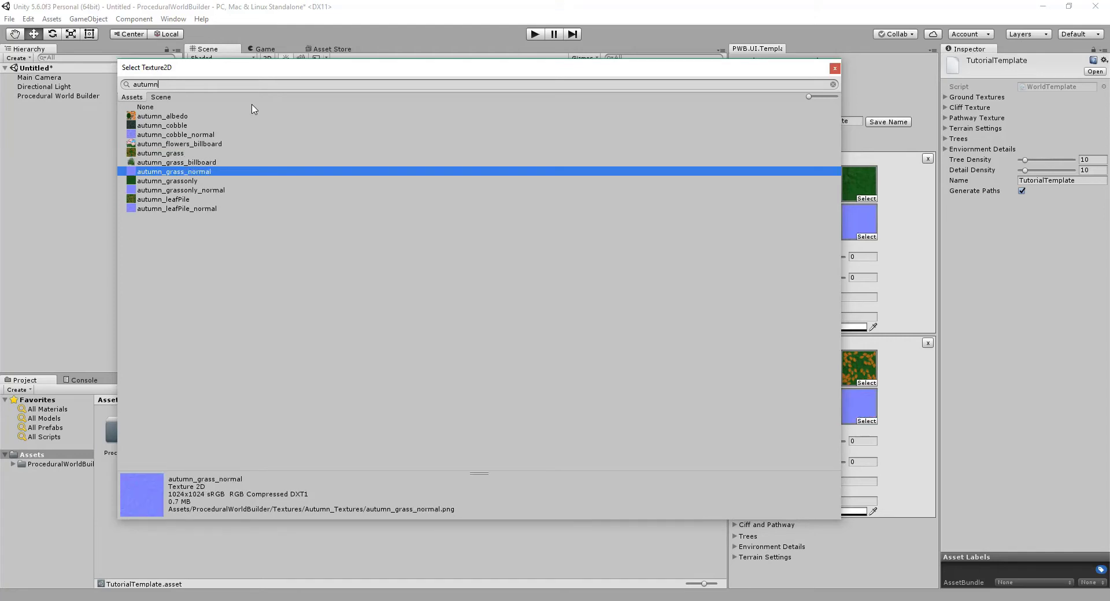
key(Return)
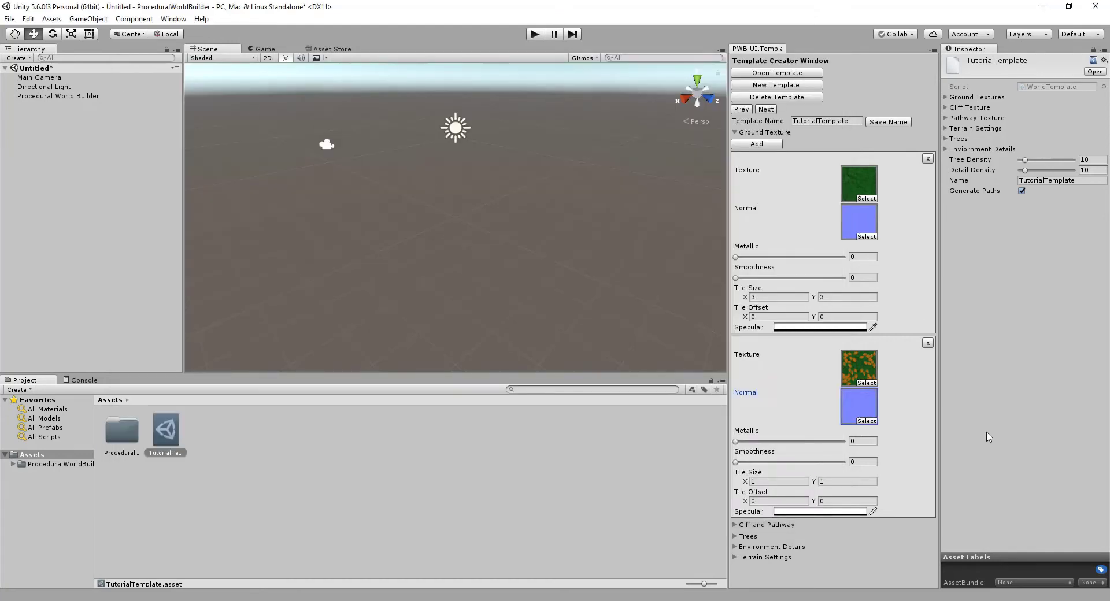
Step: Set the second ground texture's tile size to 3 by 3 and collapse the ground texture settings
click(799, 482)
text(3)
key(Tab)
text(3)
click(738, 134)
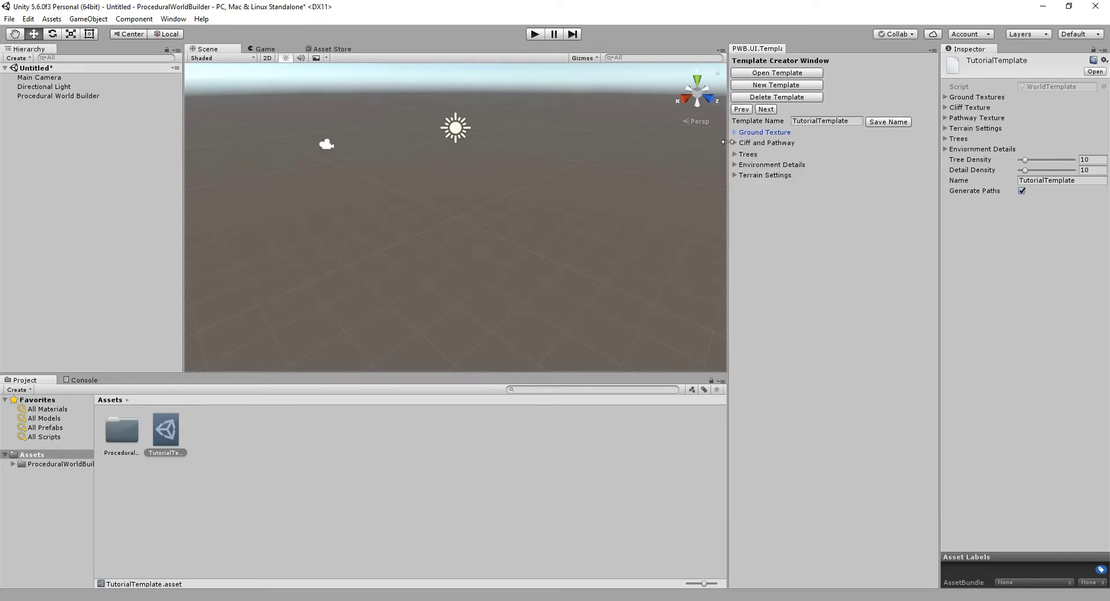
Step: Assign cliff_tile_v1.2 as the cliff texture and cliff_tile_v1.2_normal as its normal map
click(734, 143)
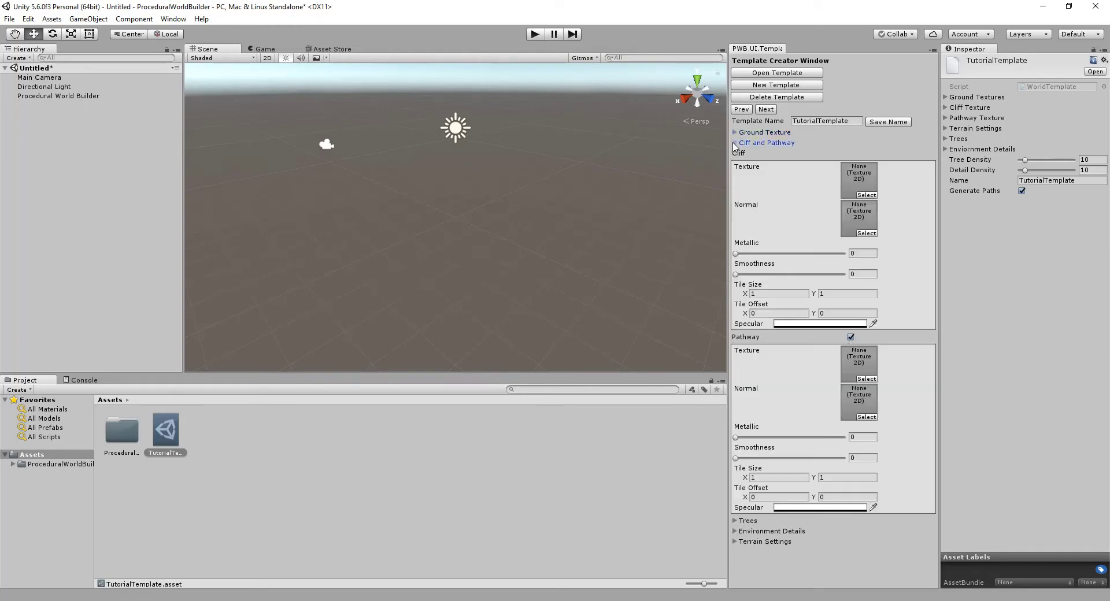
click(875, 196)
text(cliff)
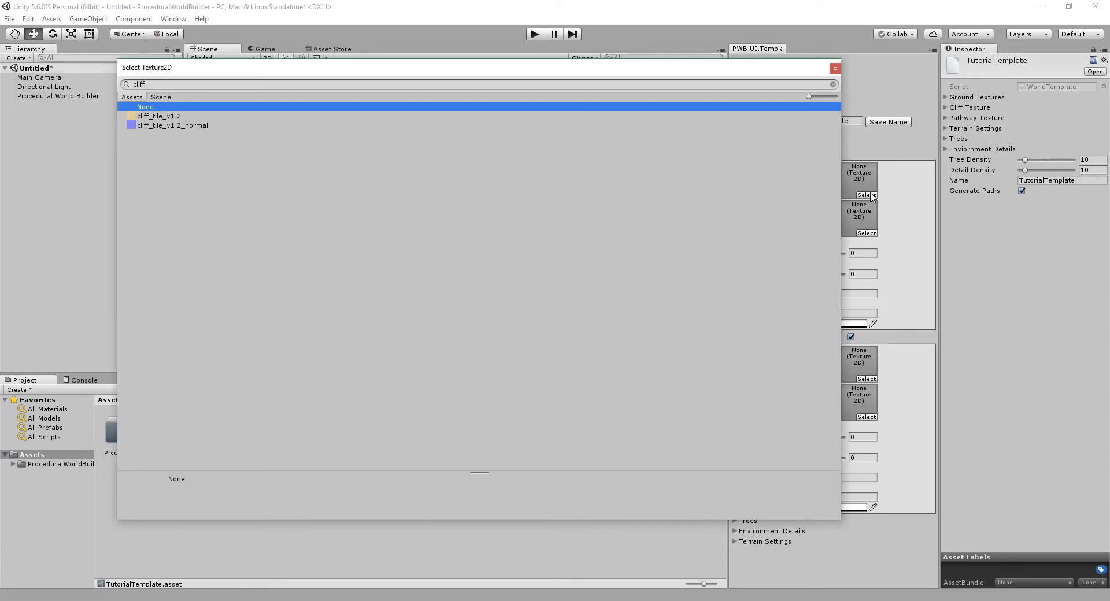
double_click(159, 116)
click(867, 233)
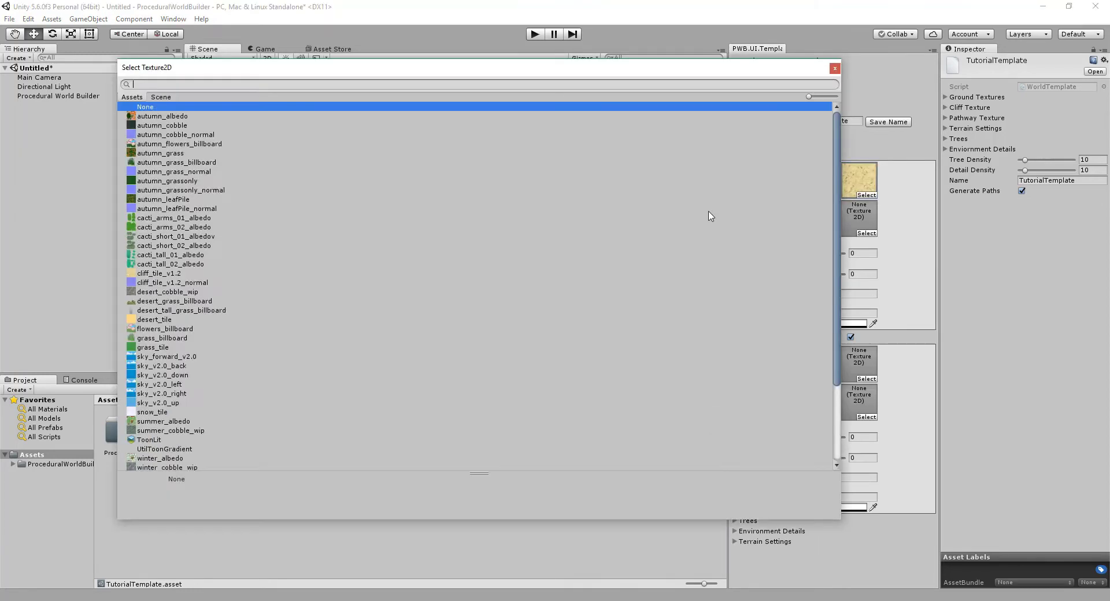
text(cliff)
double_click(172, 126)
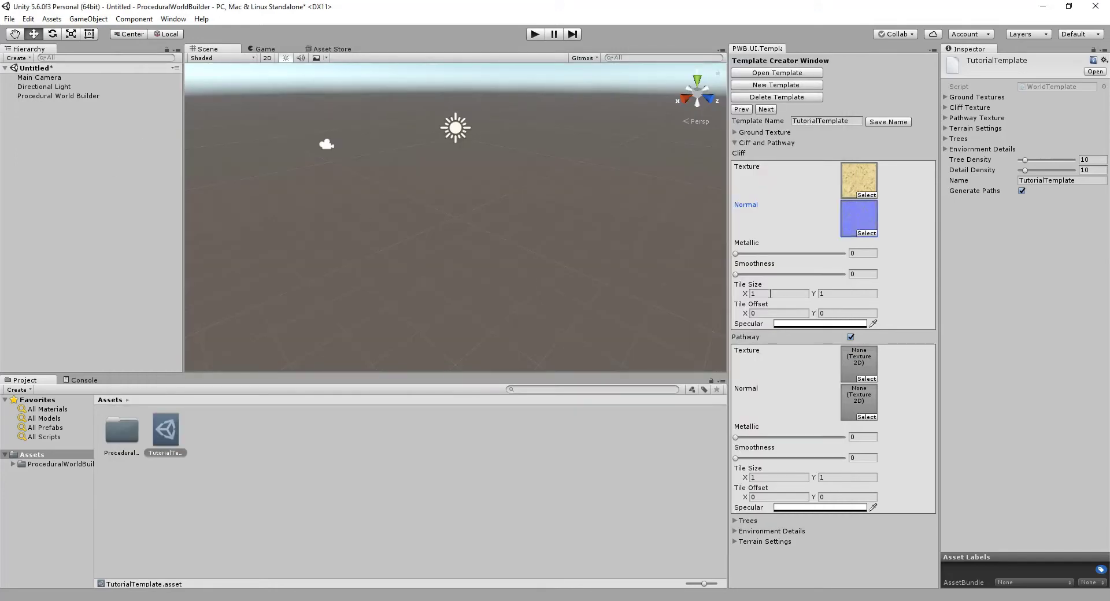
Step: Set the cliff texture's tile size to 3 in X and 3 in Y
click(770, 294)
text(3)
key(Tab)
text(3)
key(Tab)
Step: Keep the pathway option enabled and assign autumn_cobble as the pathway texture
click(850, 338)
click(851, 337)
click(866, 379)
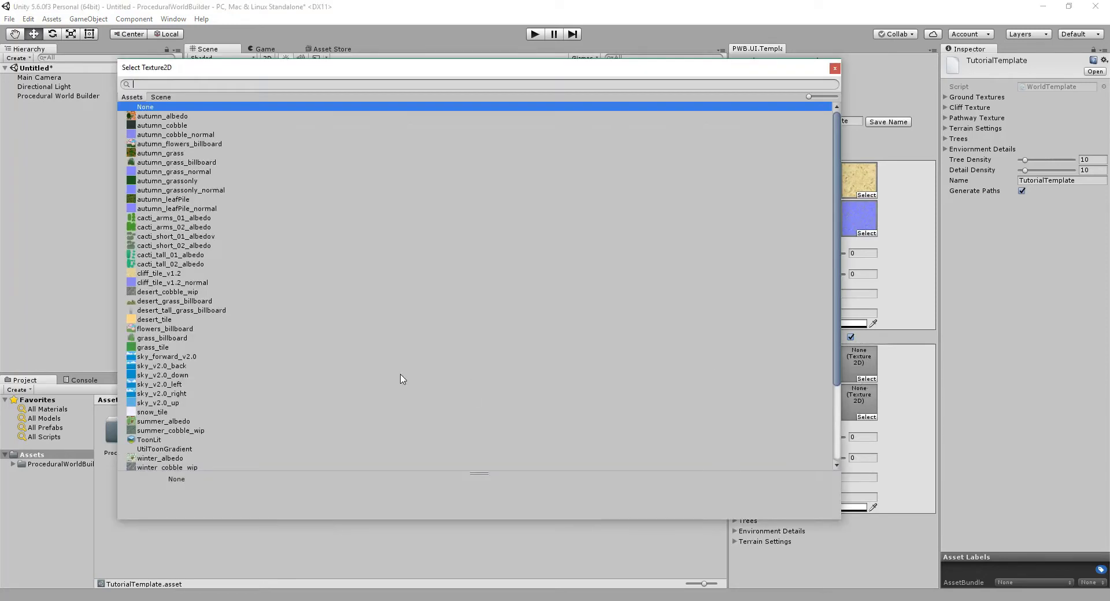
text(autumn)
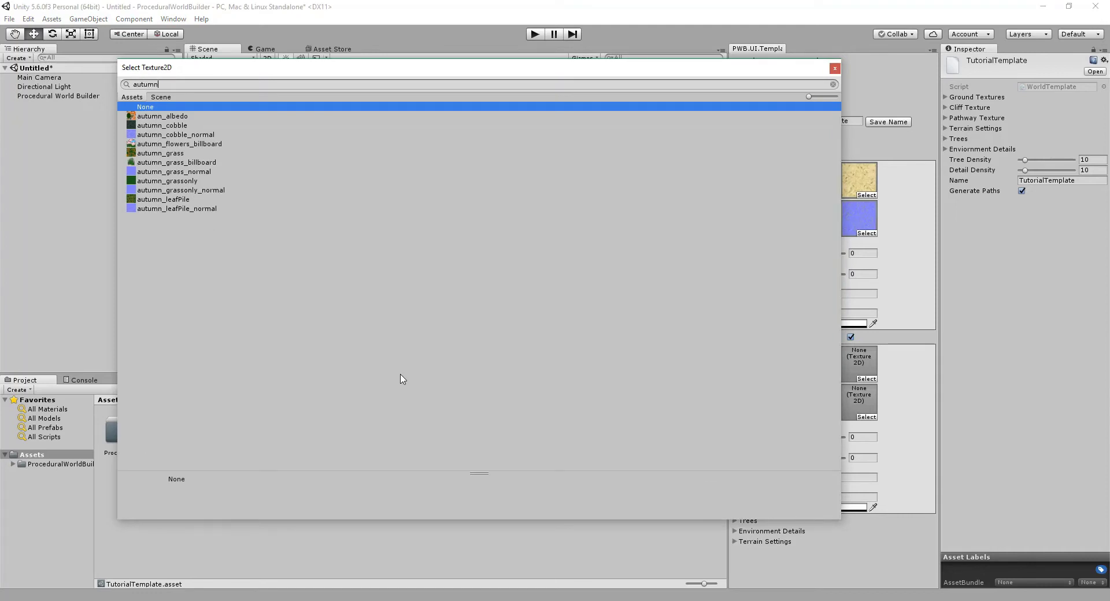
key(Down)
key(Down)
key(Return)
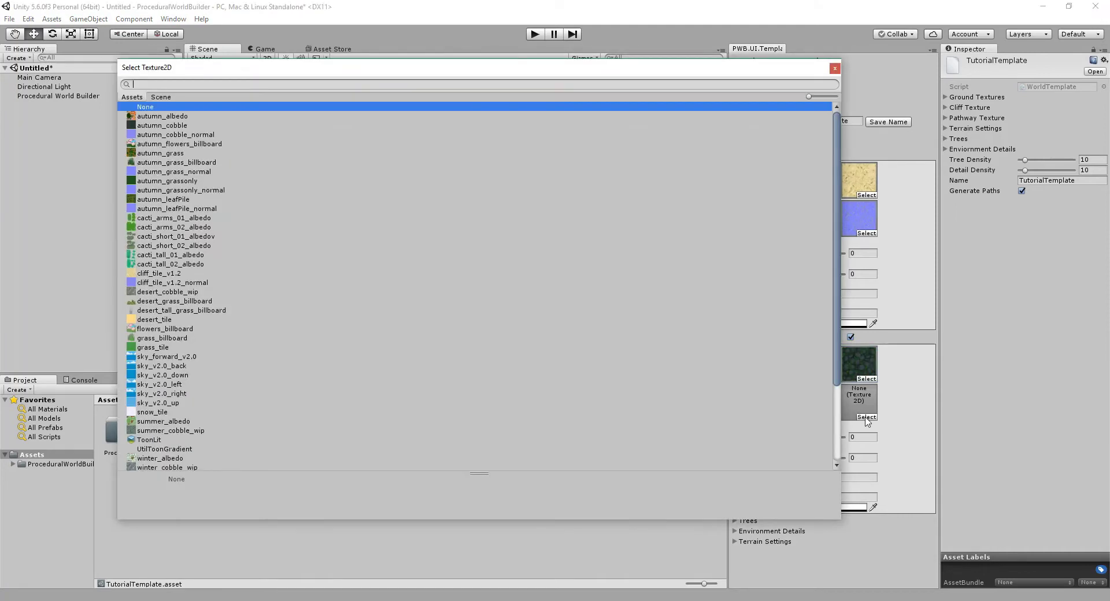
Step: Assign autumn_cobble_normal as the pathway's normal map
click(866, 416)
text(a)
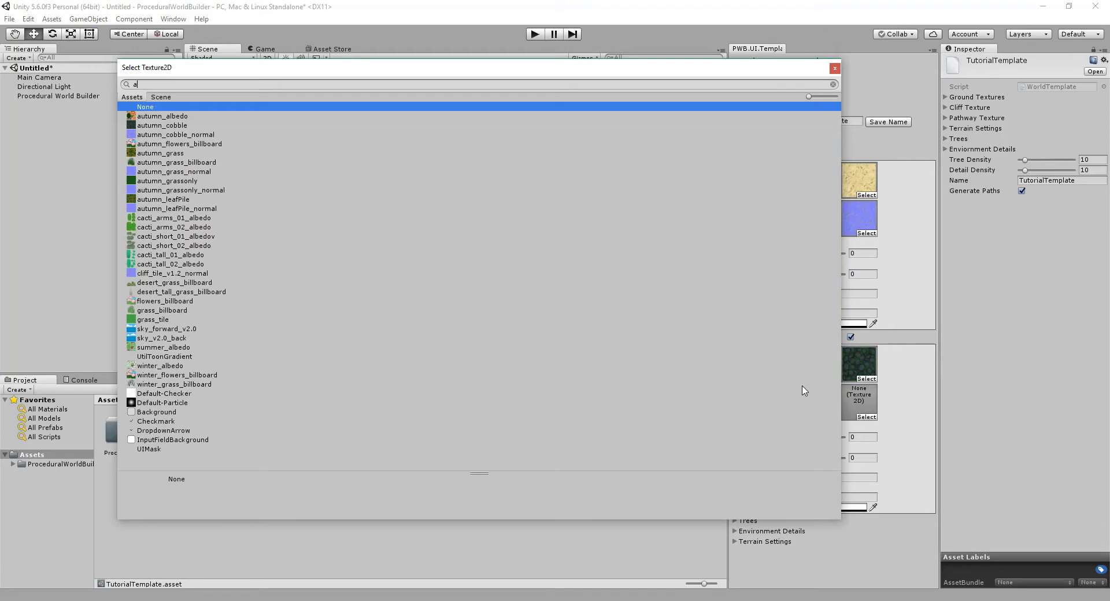
text(ut)
key(Down)
key(Down)
key(Down)
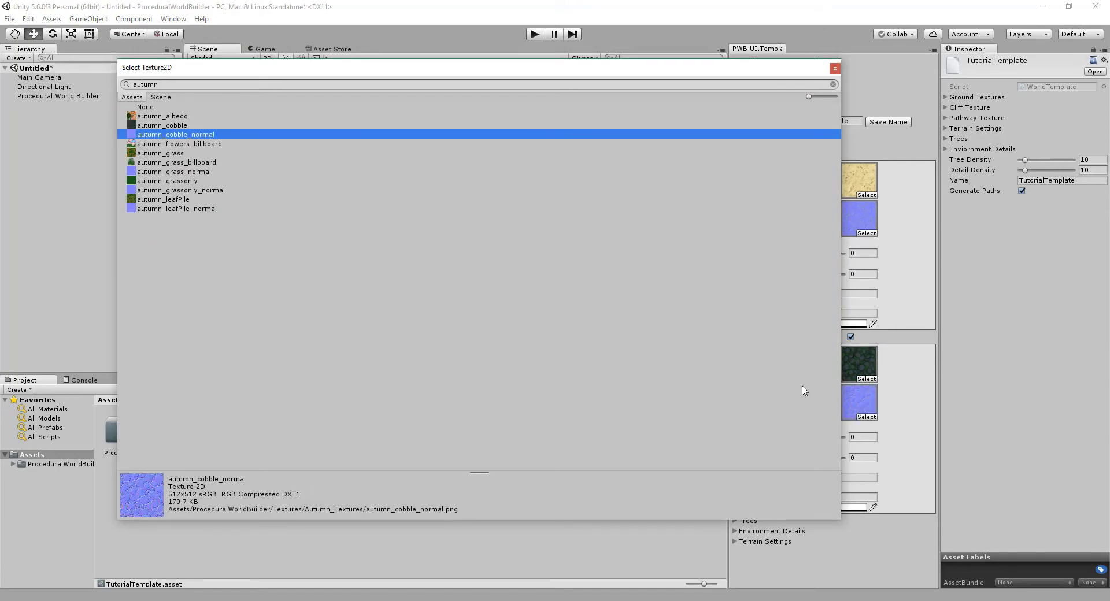
key(Return)
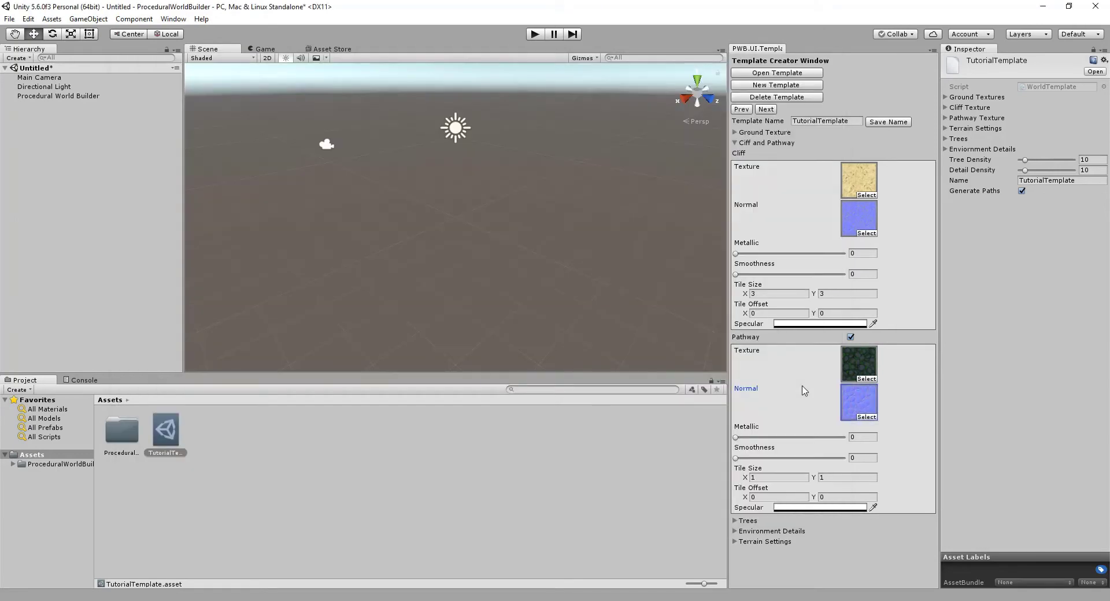
Step: Set the pathway texture's tile size to 3 in X and 3 in Y, and collapse the cliff and pathway settings
click(807, 478)
key(Tab)
text(3)
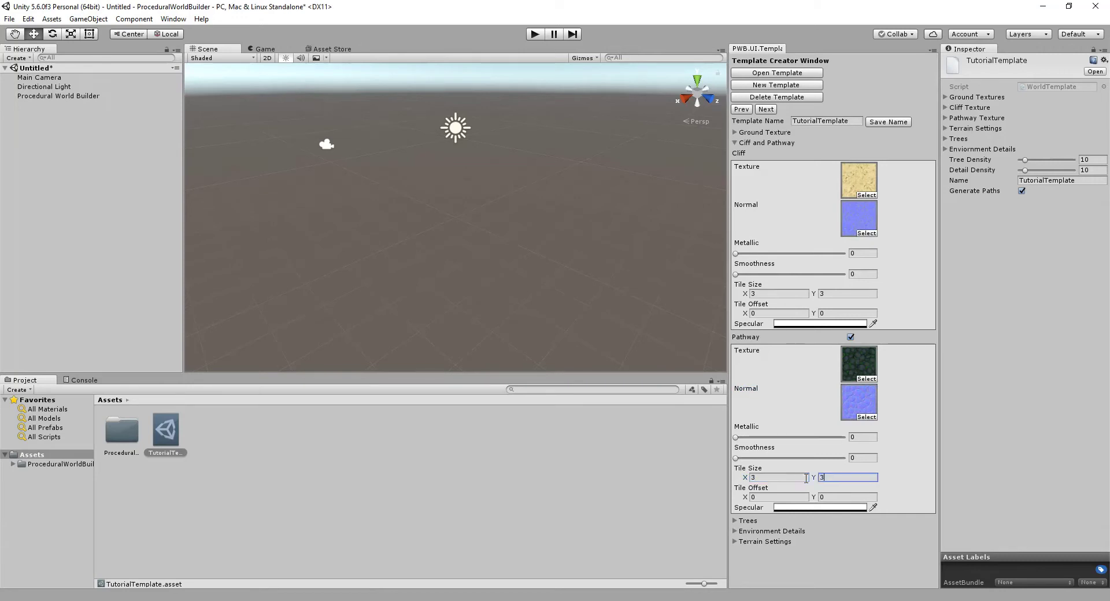
click(735, 143)
Step: Add a tree entry to the template and assign the Autumn tree_01 prefab to it
click(735, 154)
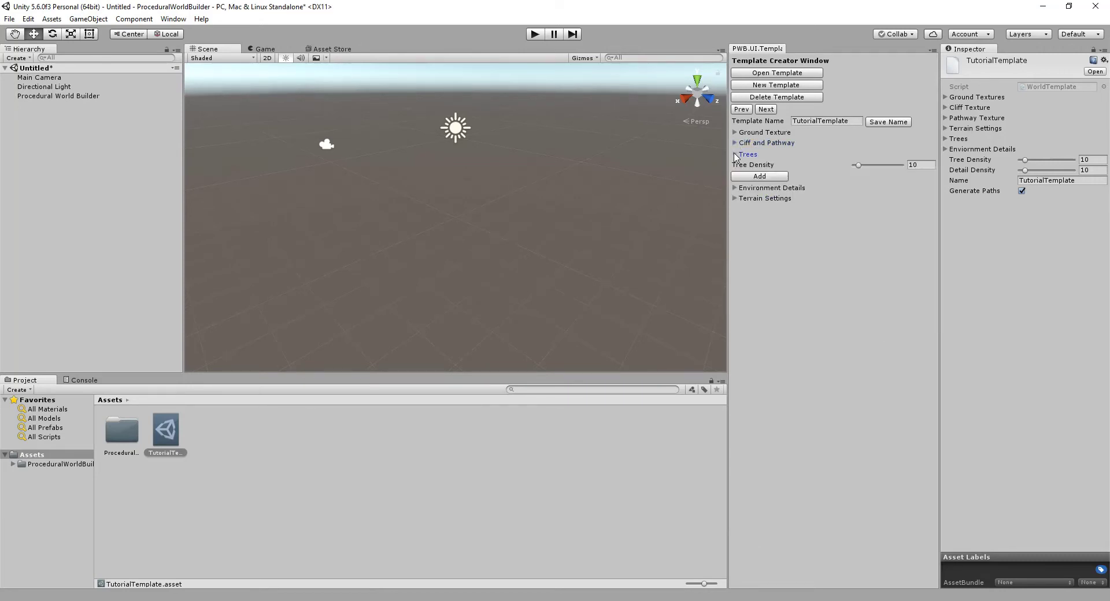
click(775, 177)
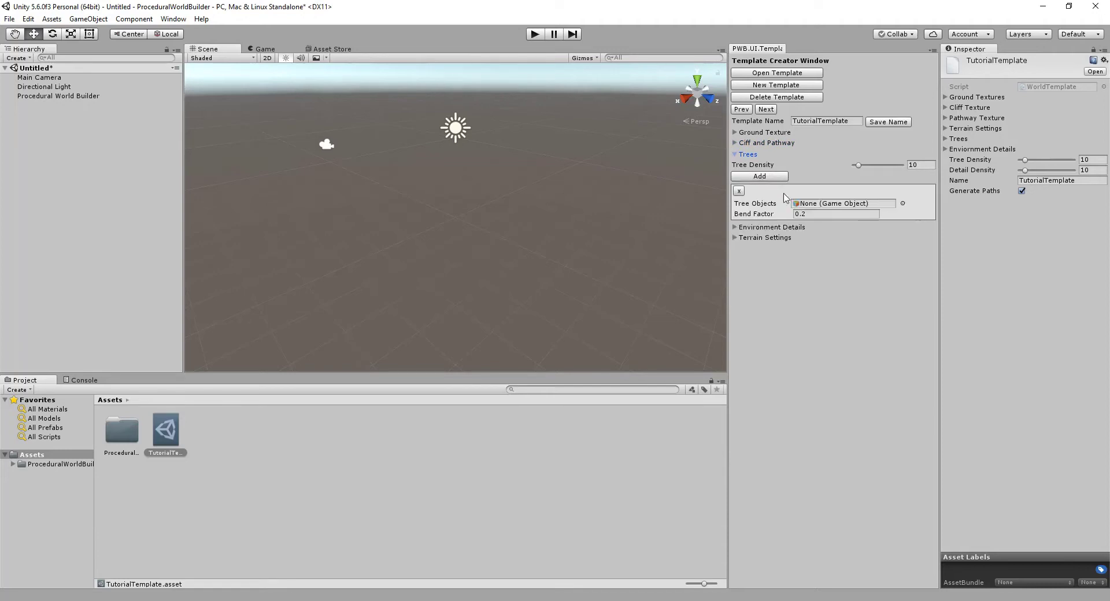
click(903, 203)
text(autu)
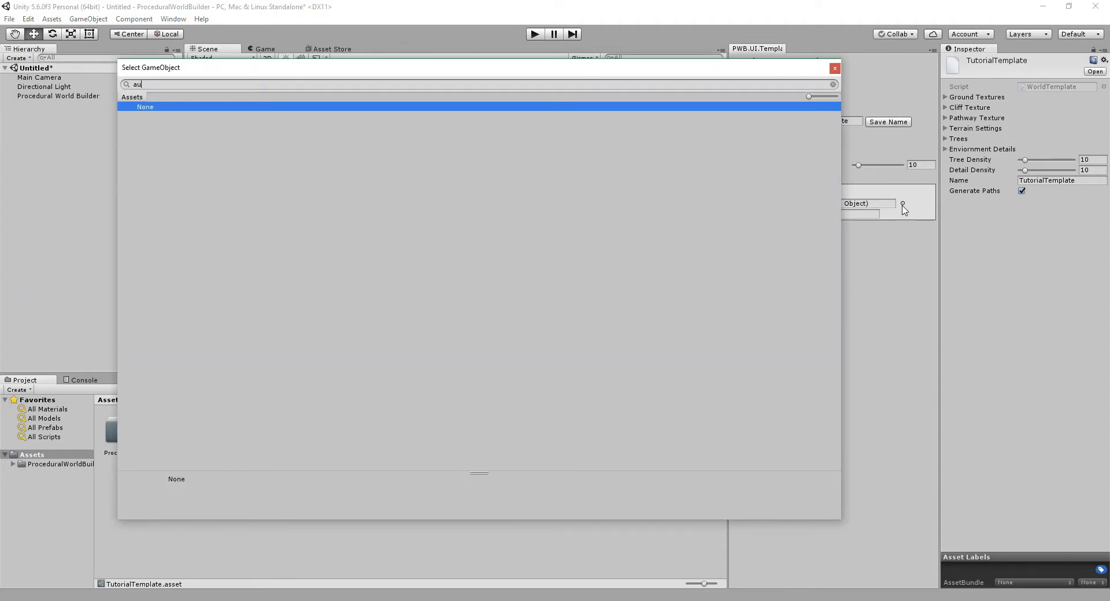
key(BackSpace)
key(BackSpace)
text(tr)
key(Down)
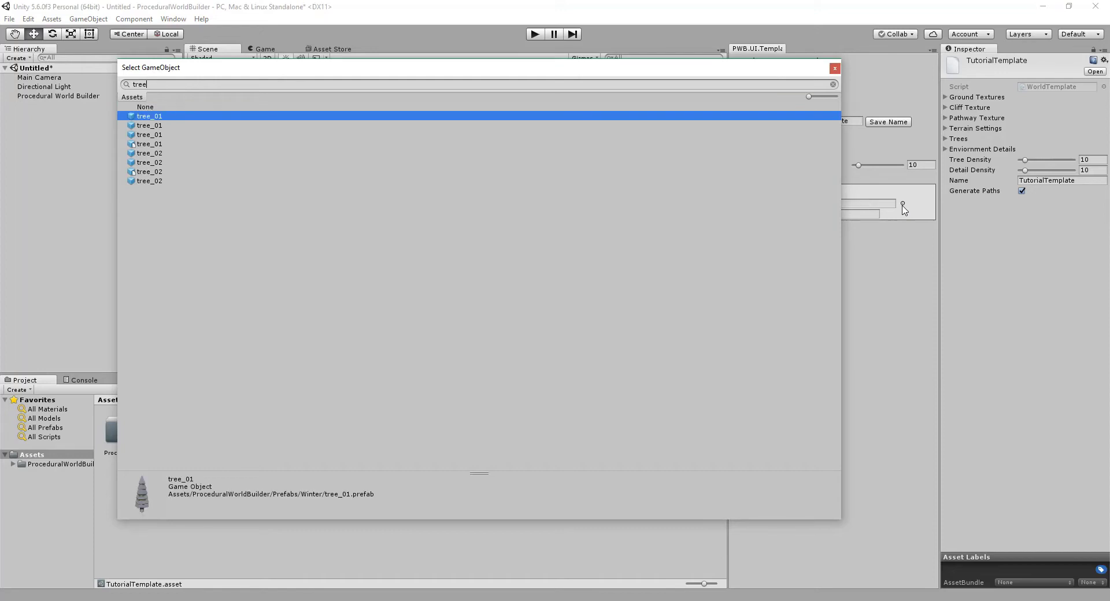
key(Down)
key(Down)
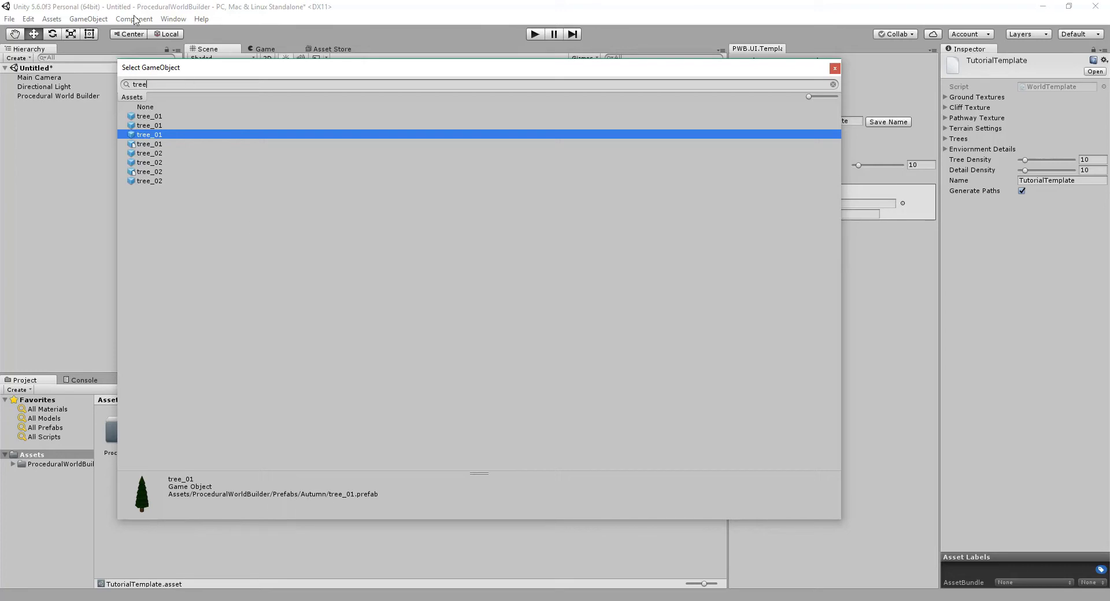
double_click(169, 134)
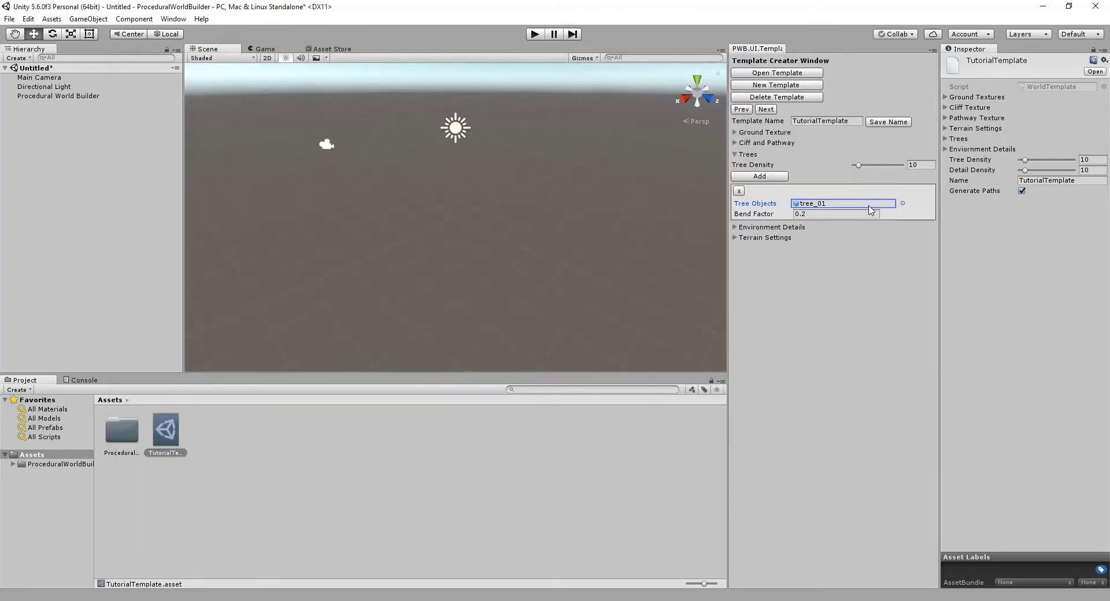
Step: Add a second tree entry and assign a tree_02 prefab to it
click(762, 176)
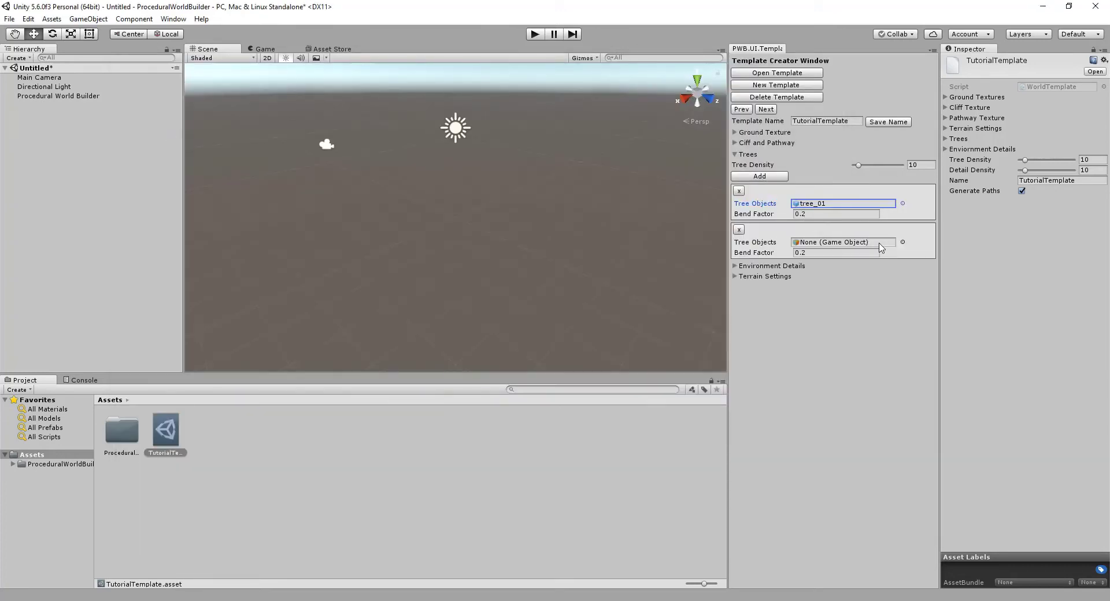
click(903, 241)
text(tree)
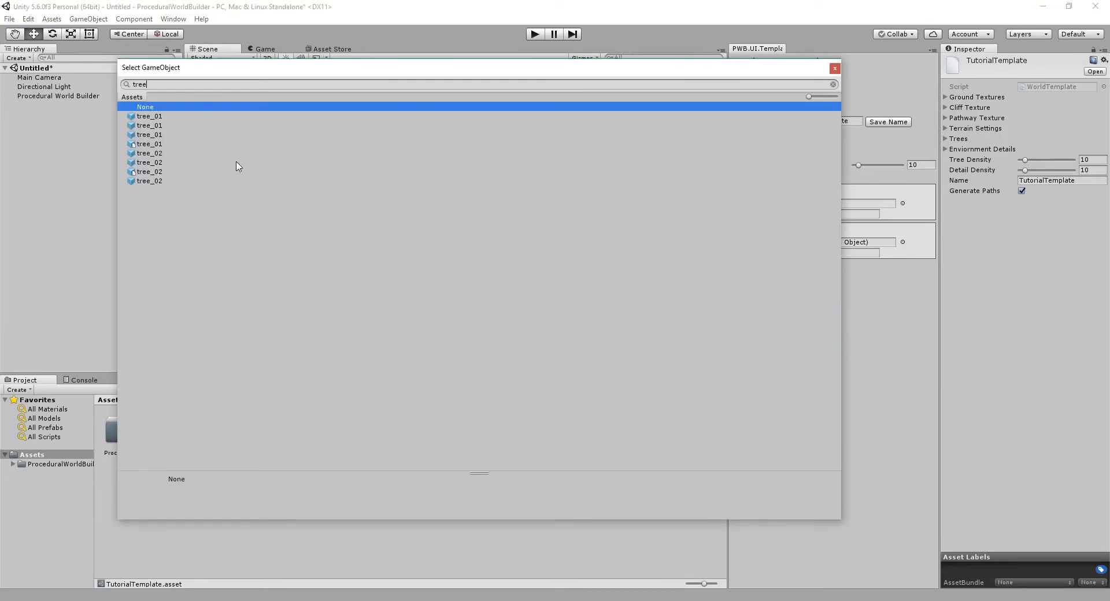
click(167, 154)
key(Down)
key(Down)
key(Down)
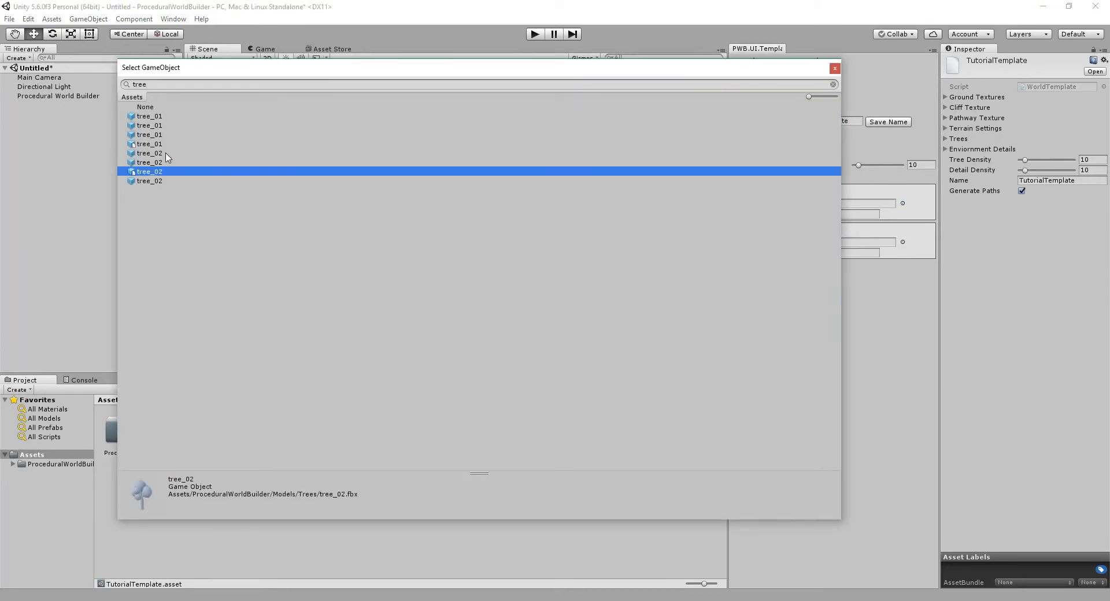
double_click(164, 181)
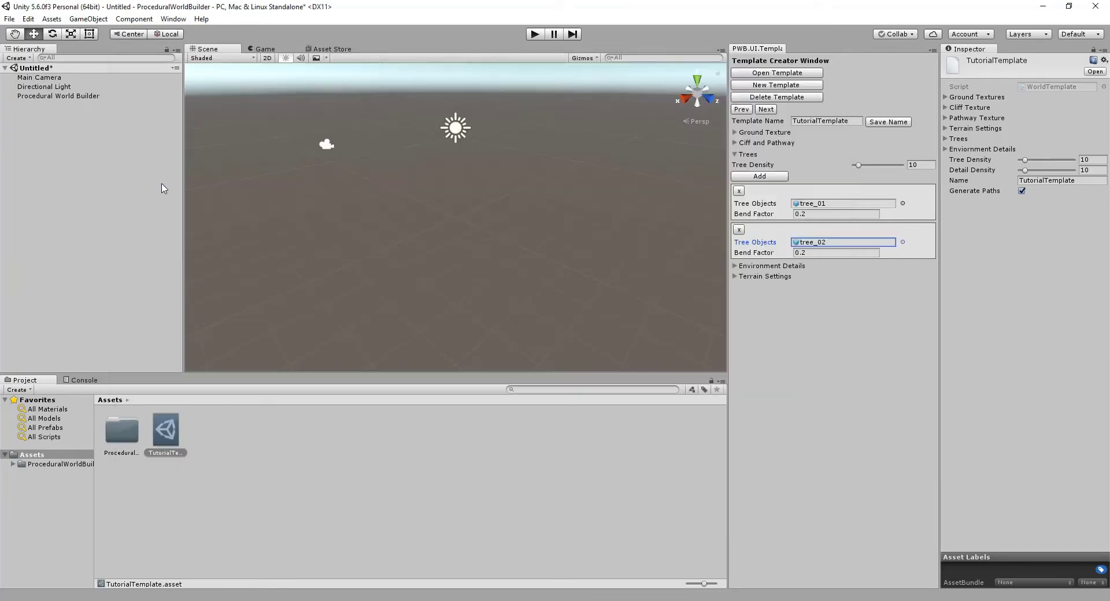
Step: Set the tree density to 26 and the environment detail density to 18
click(755, 267)
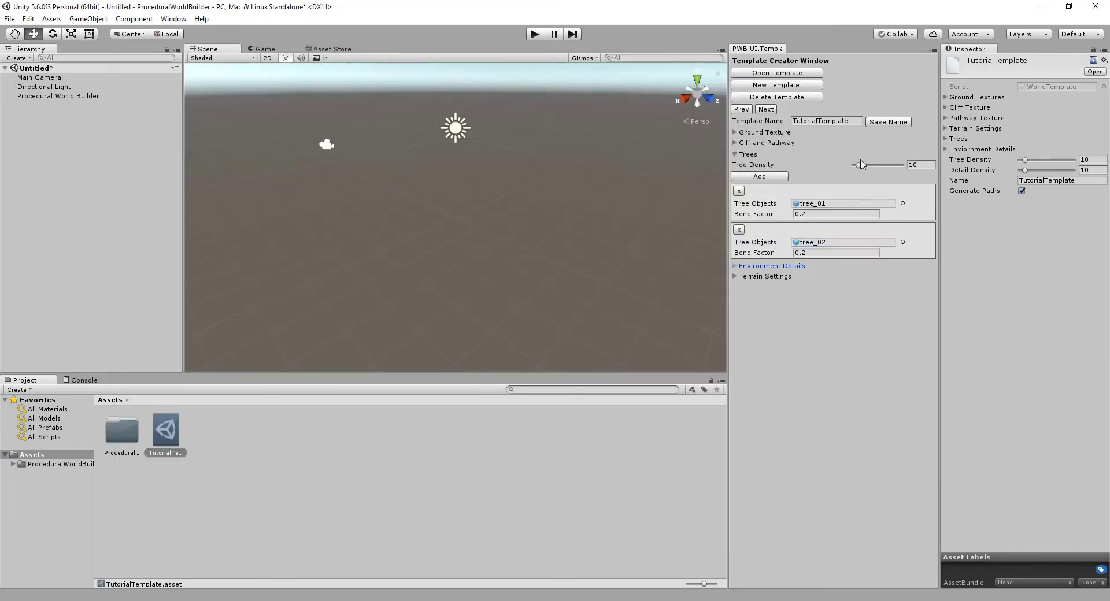
drag(858, 167, 868, 169)
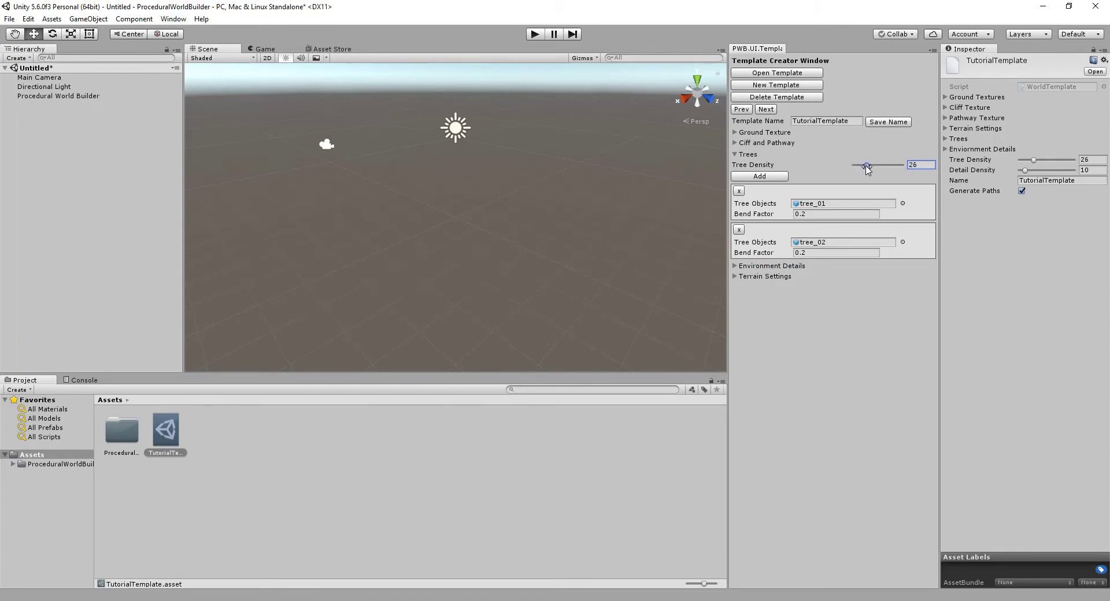
click(740, 154)
click(735, 165)
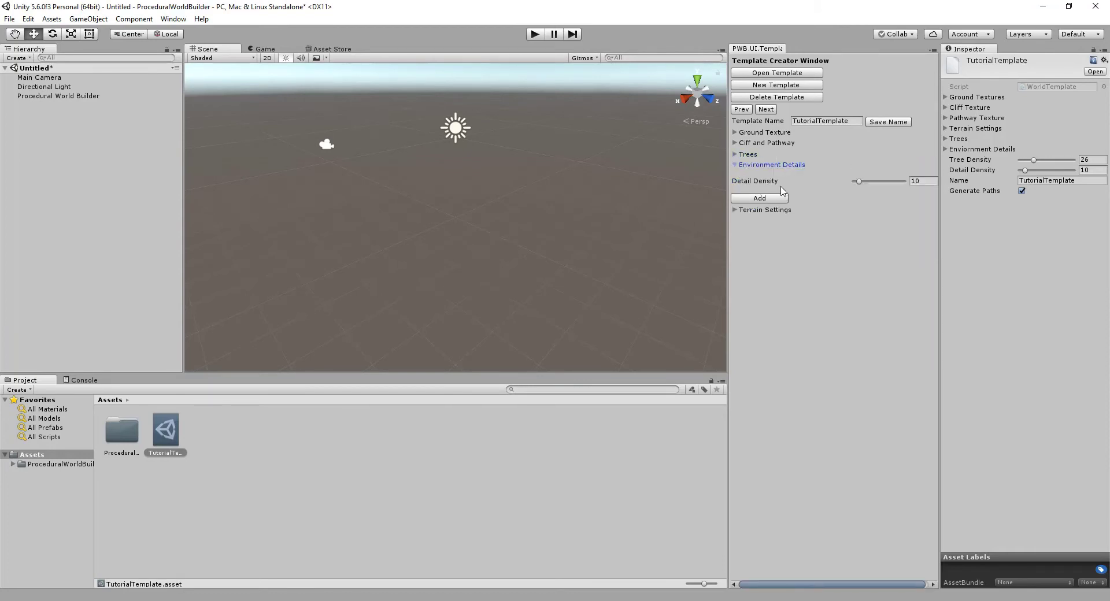
drag(860, 181, 863, 181)
Step: Add an environment detail entry and assign autumn_grass_billboard as its detail texture
click(780, 201)
click(844, 256)
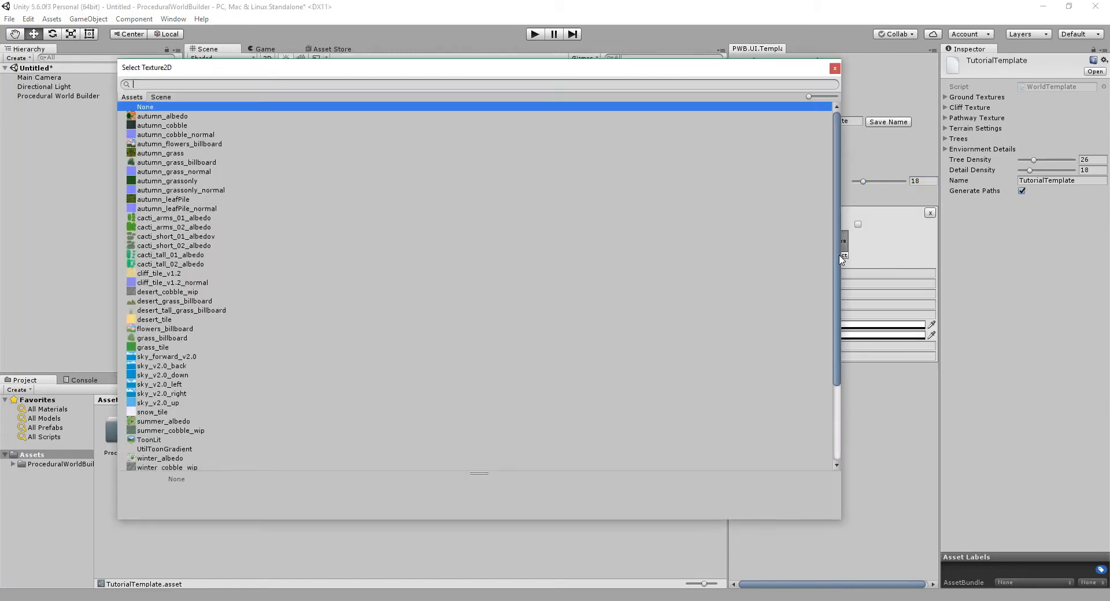
text(gras)
key(Down)
key(Down)
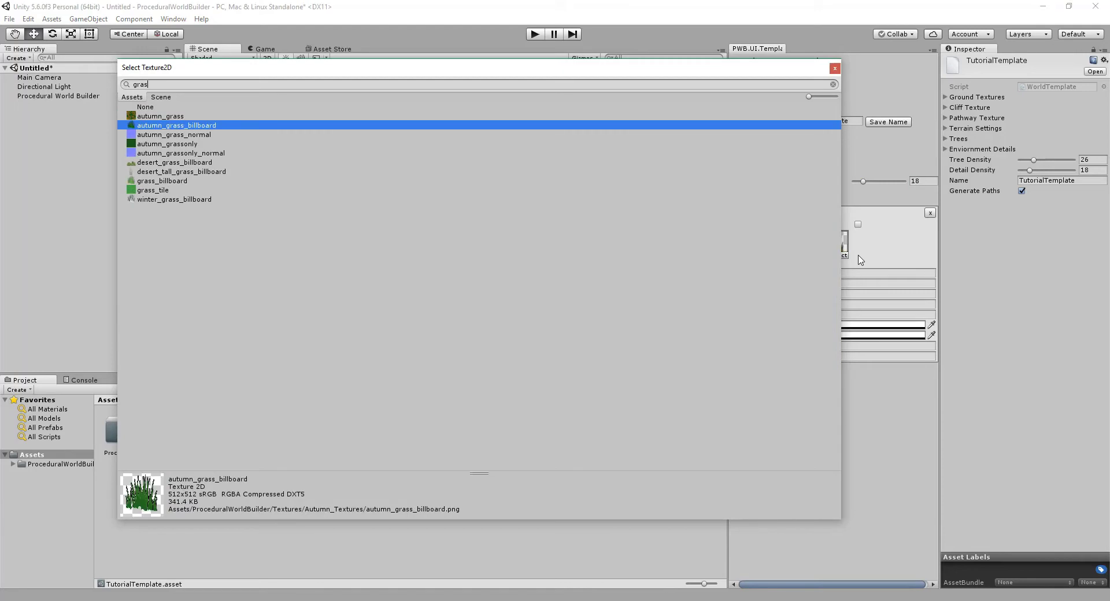
key(Return)
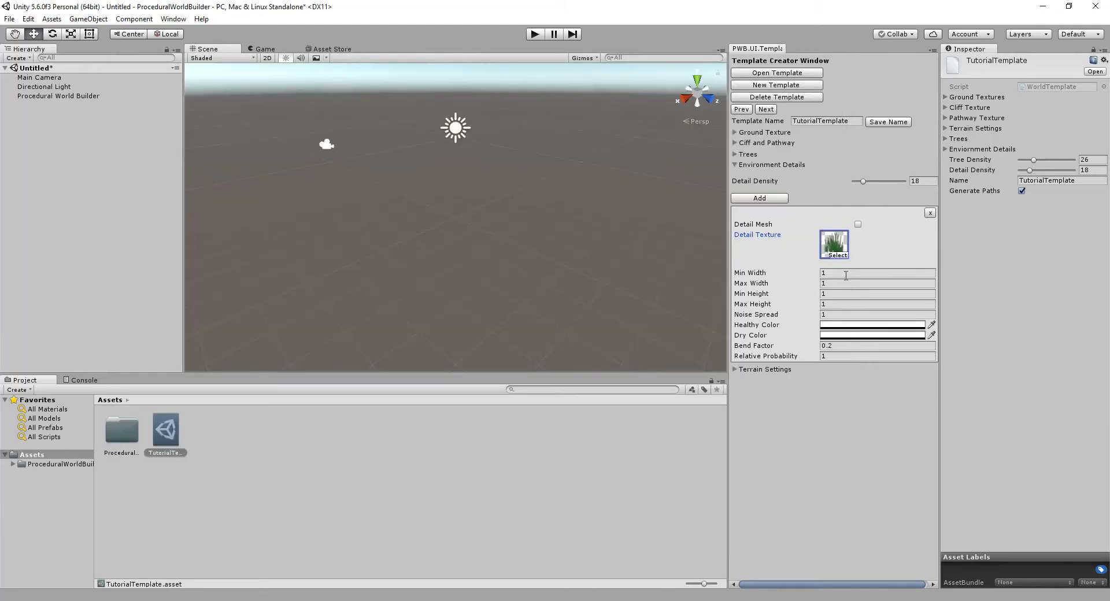
Step: Set the grass detail's minimum width and height to 0.5, maximum width and height to 1.5, and noise spread to 30
click(846, 274)
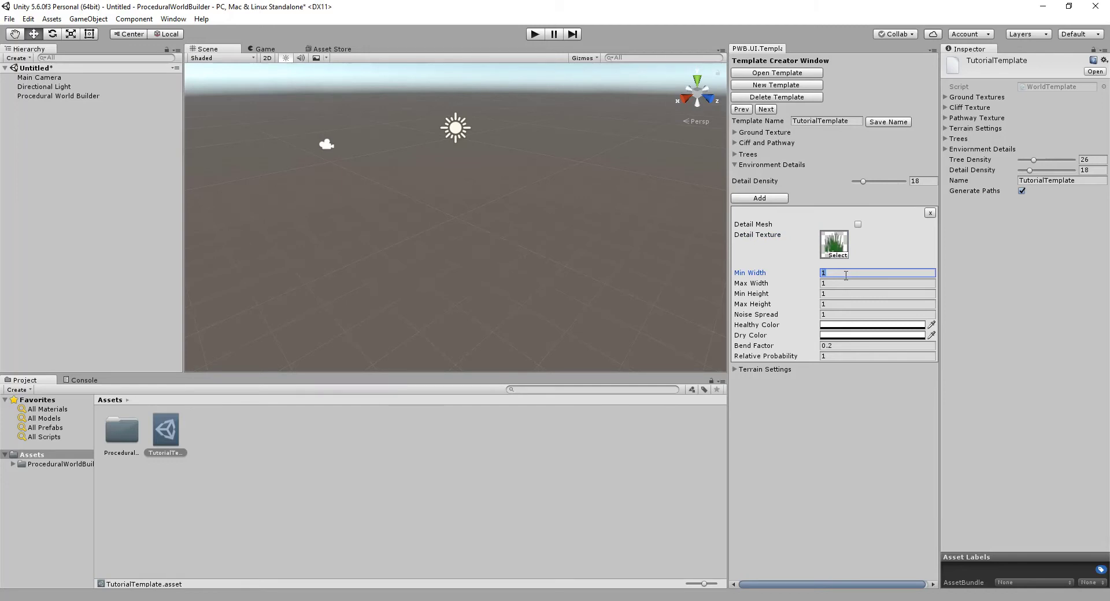
text(.5)
key(Tab)
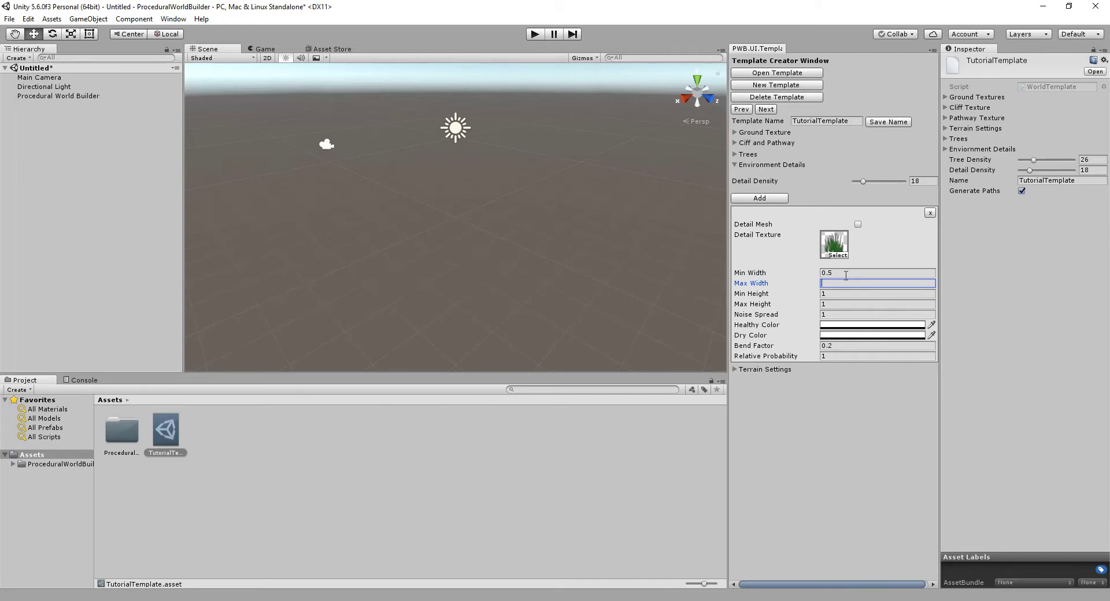
text(1.5)
key(Tab)
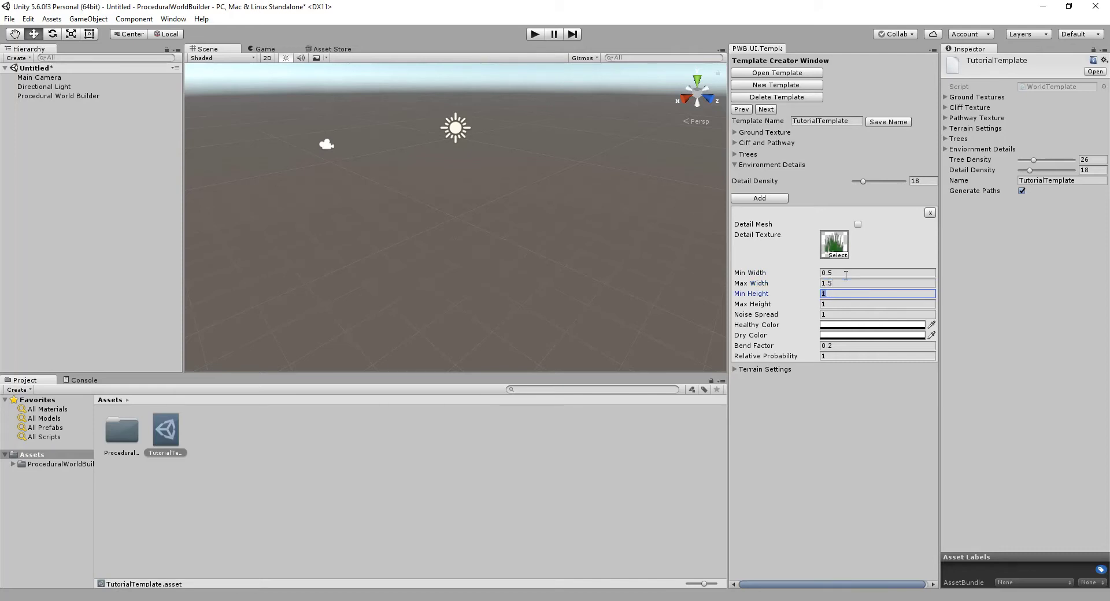
text(.5)
key(Tab)
key(Tab)
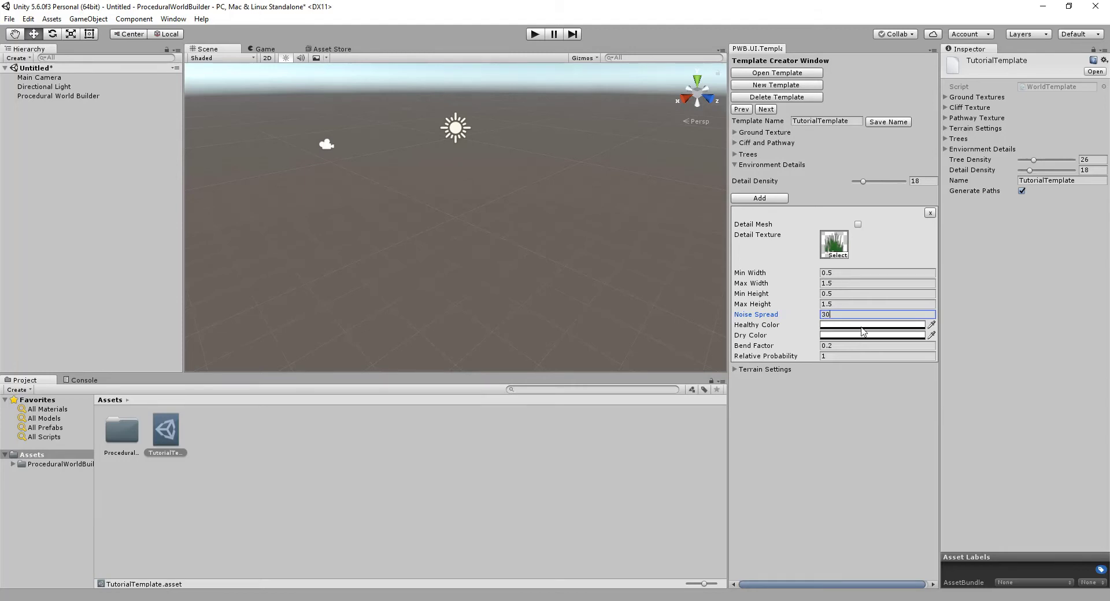
Step: Set the grass detail's relative probability to 100 and add a second environment detail entry
click(846, 347)
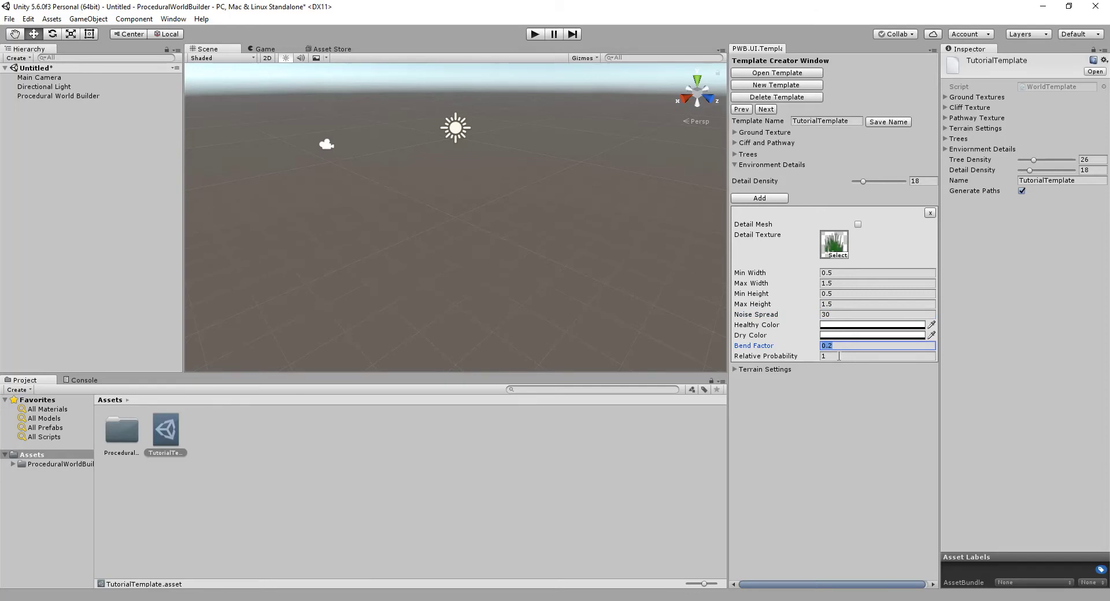
click(839, 356)
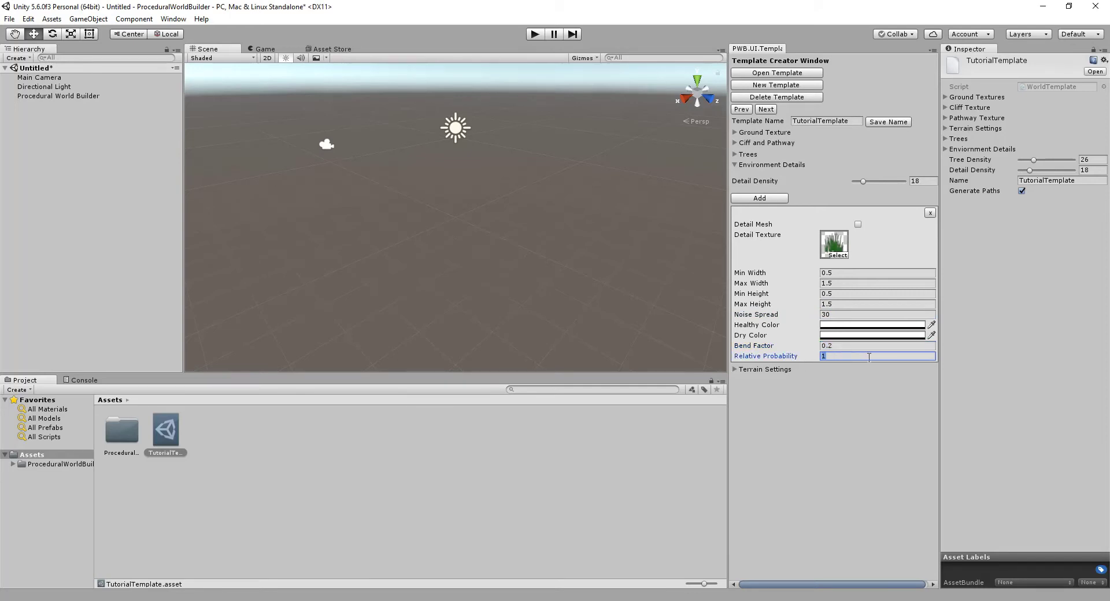
text(100)
click(764, 370)
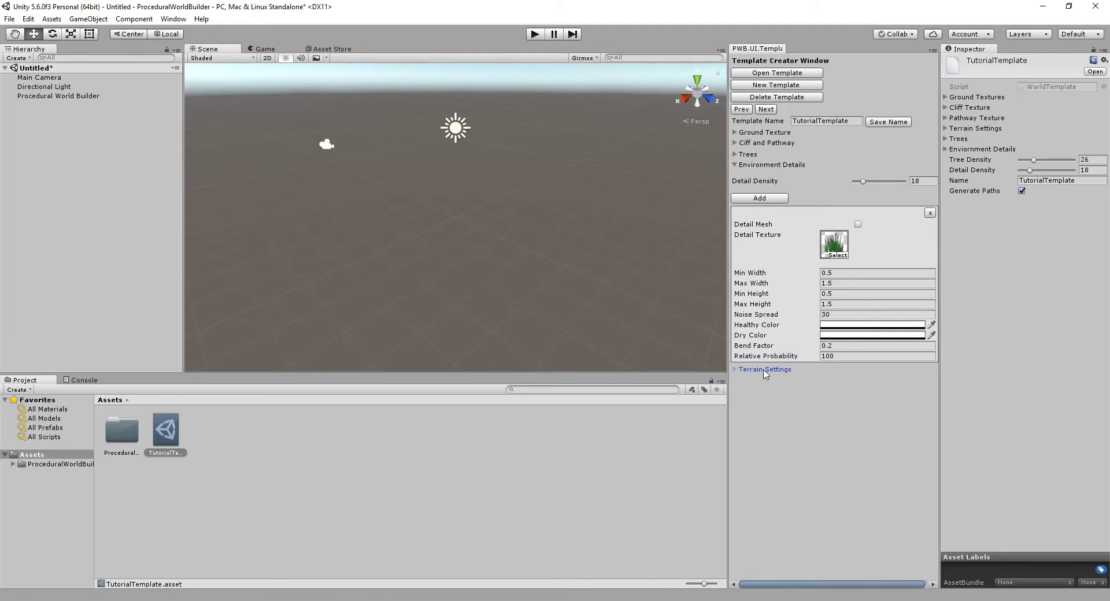
click(759, 199)
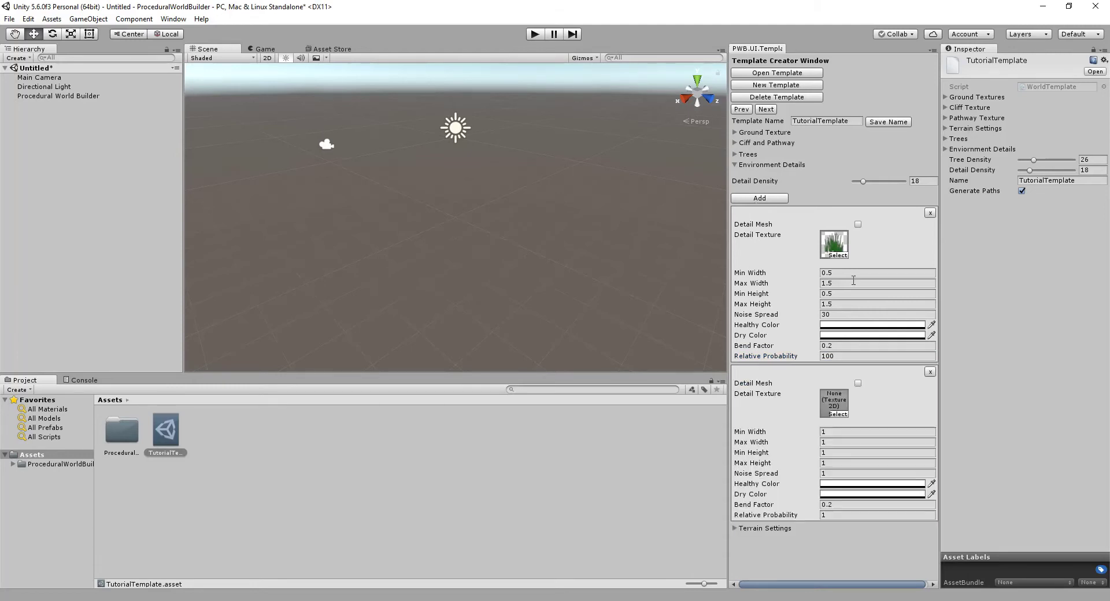
click(837, 414)
text(a)
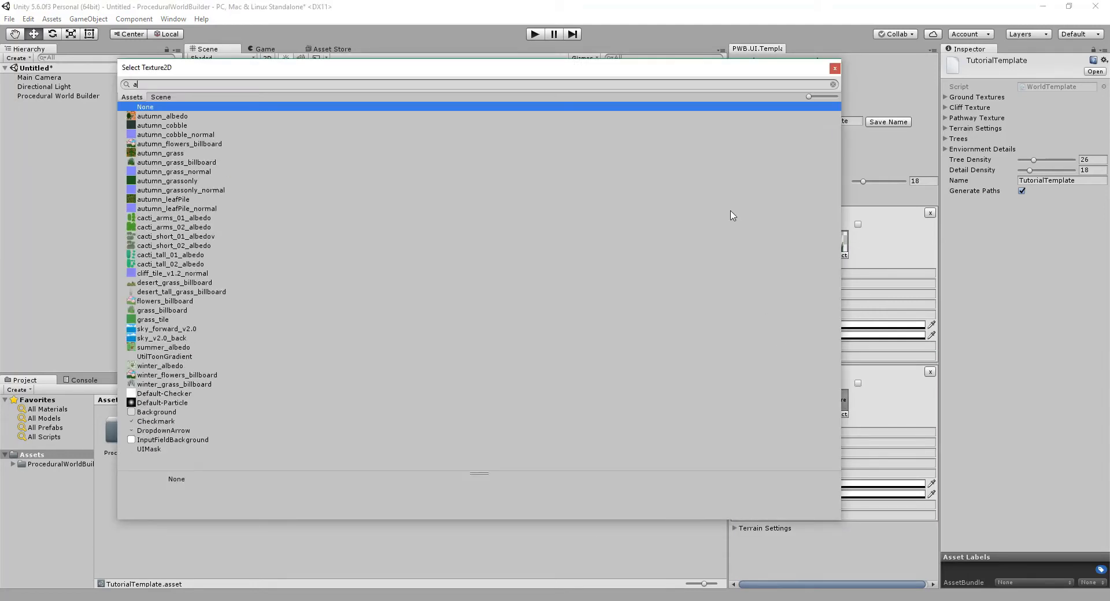
text(utu)
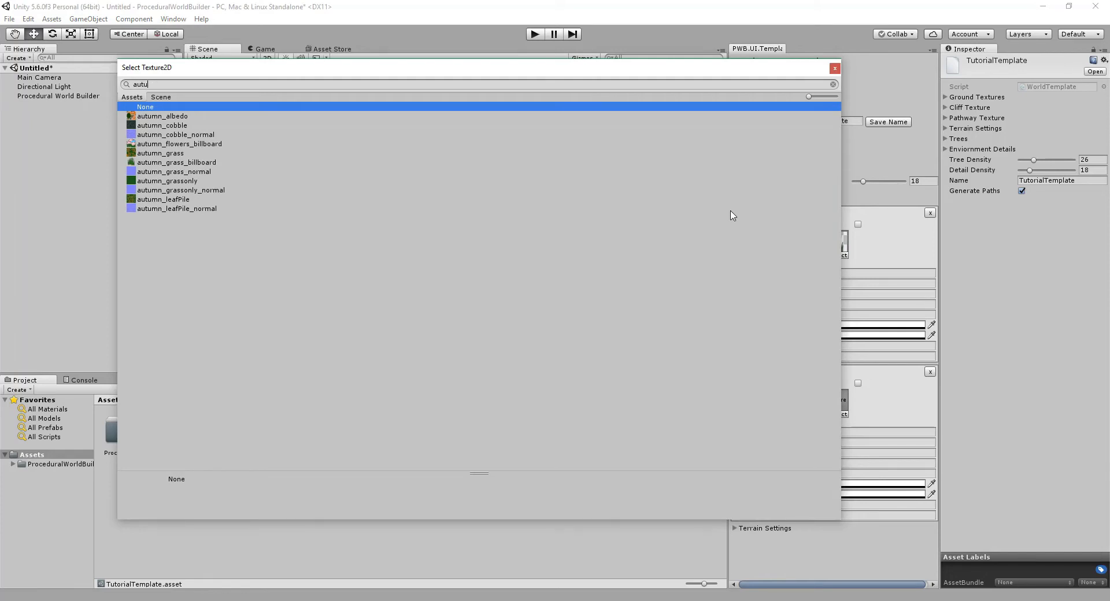
key(BackSpace)
key(BackSpace)
key(BackSpace)
key(BackSpace)
text(rock)
key(BackSpace)
key(BackSpace)
key(BackSpace)
key(BackSpace)
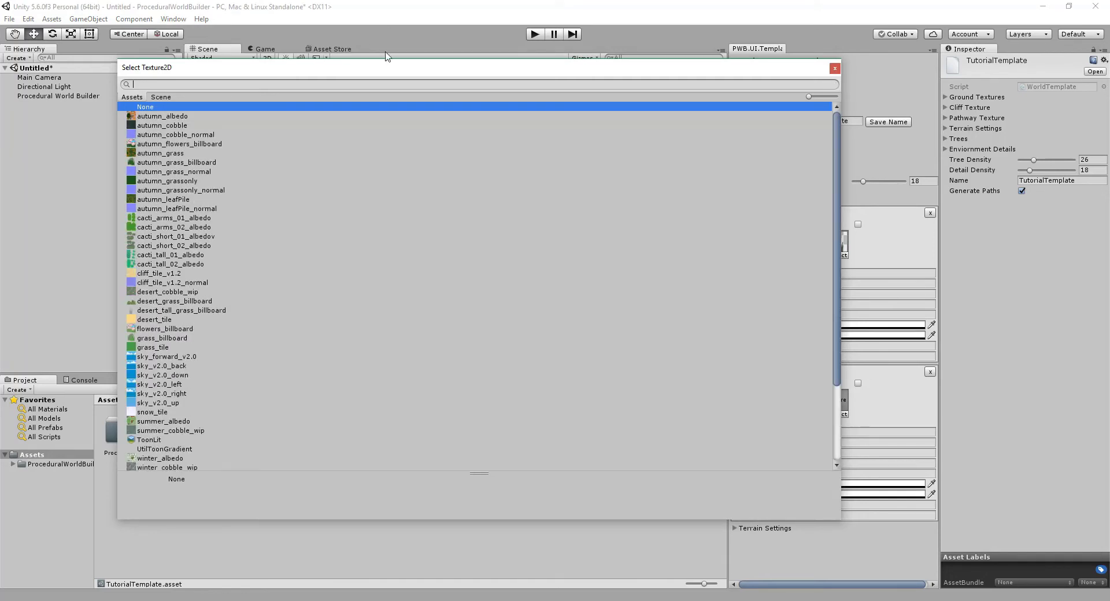
scroll(346, 352, down, 3)
scroll(342, 337, up, 3)
key(Escape)
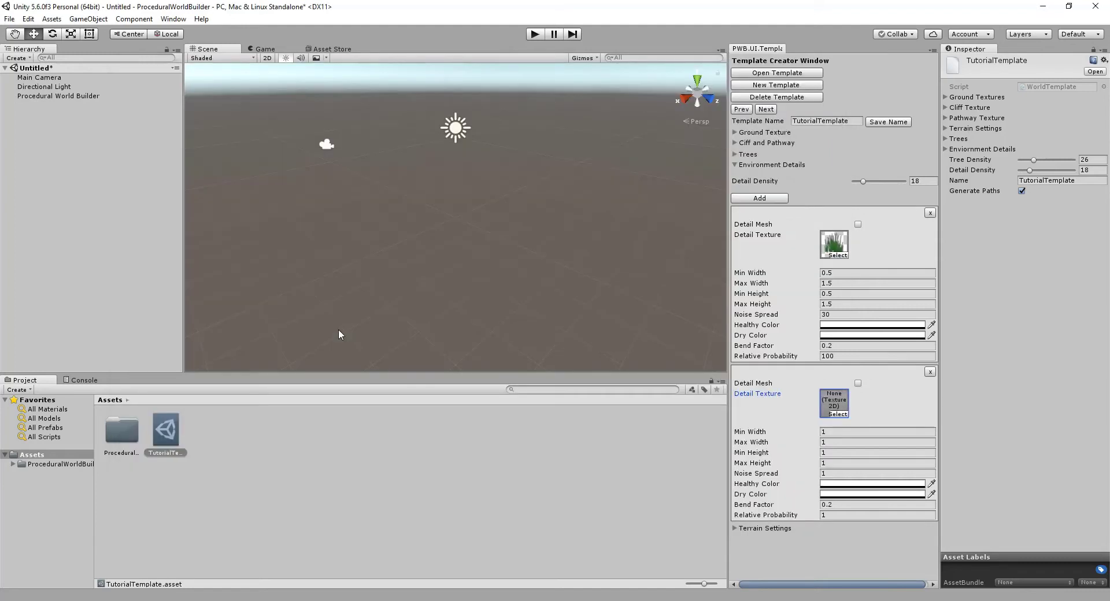
Step: Open the ProceduralWorldBuilder Autumn prefabs folder and select the log_01 prefab
double_click(121, 431)
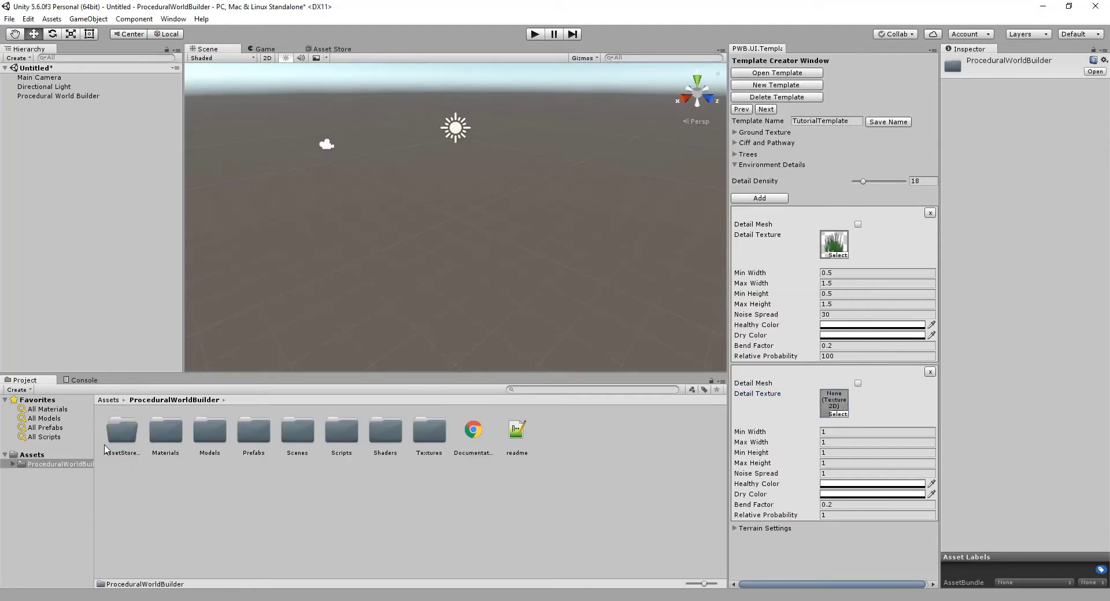
double_click(253, 431)
double_click(130, 443)
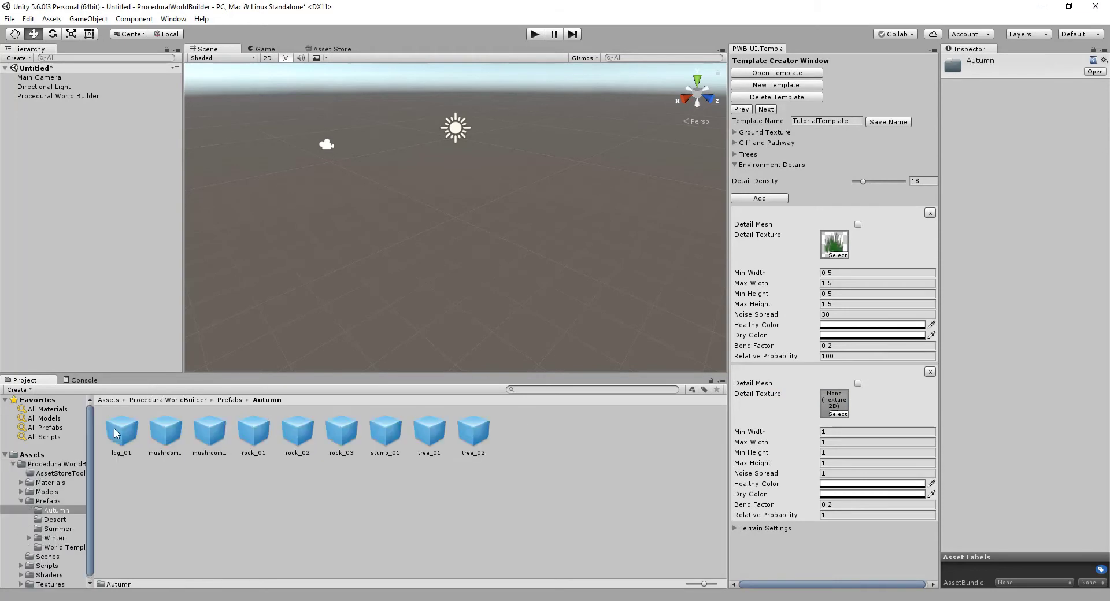
click(121, 434)
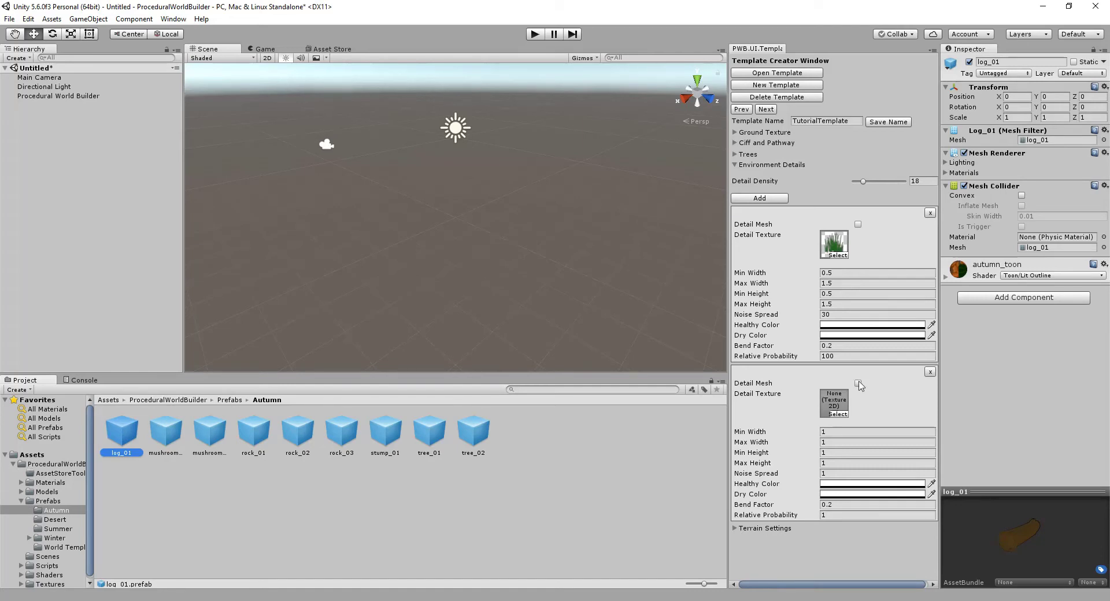
Step: Assign the autumn flower texture from the Autumn_Textures folder as the second environment detail's texture
click(230, 400)
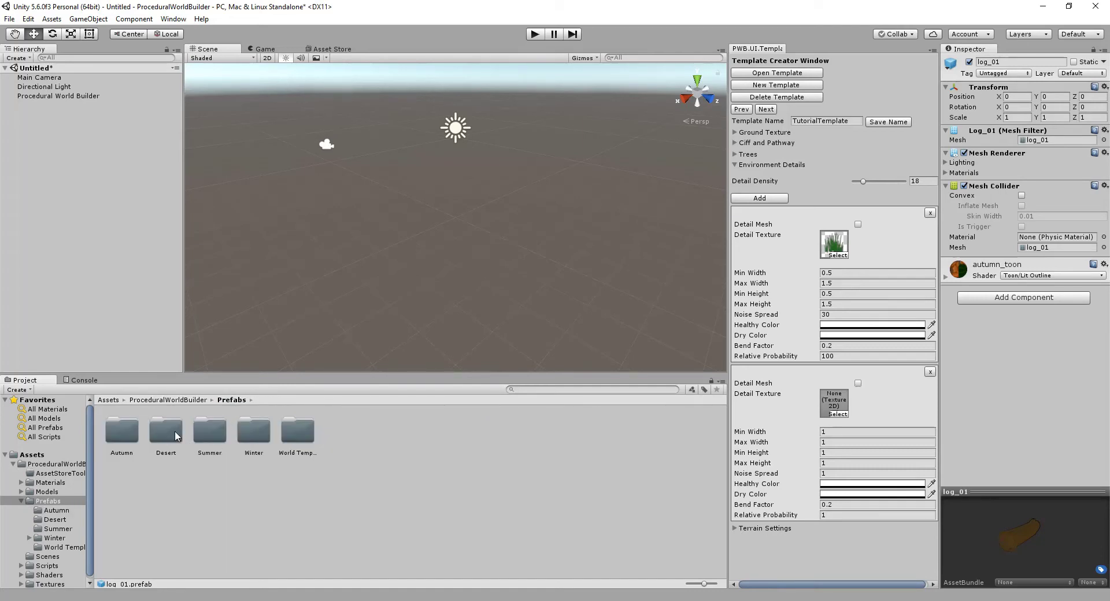
double_click(133, 432)
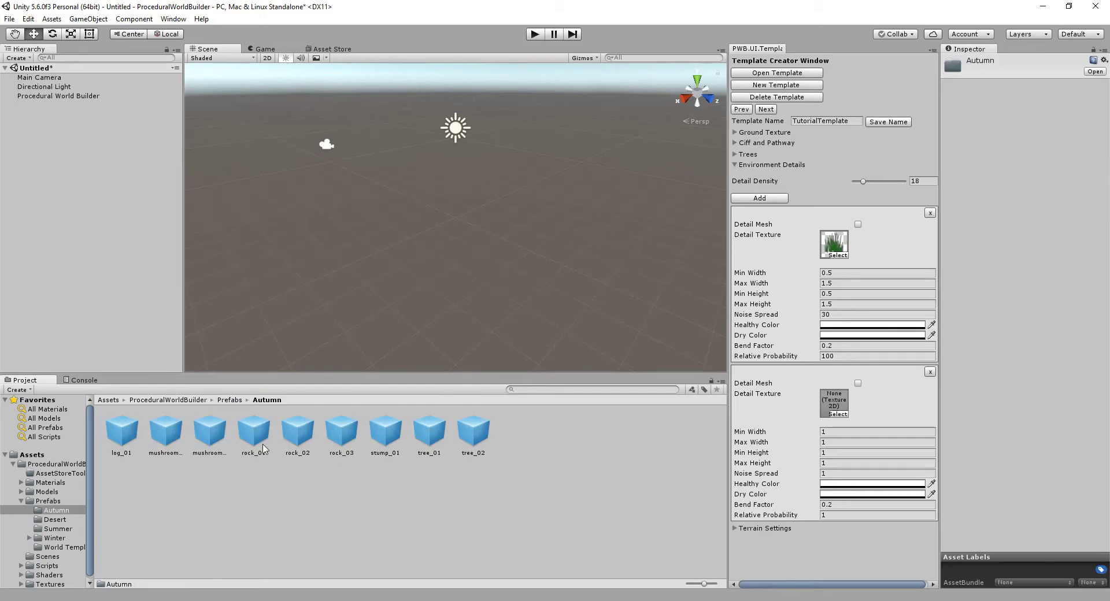
click(221, 400)
click(188, 400)
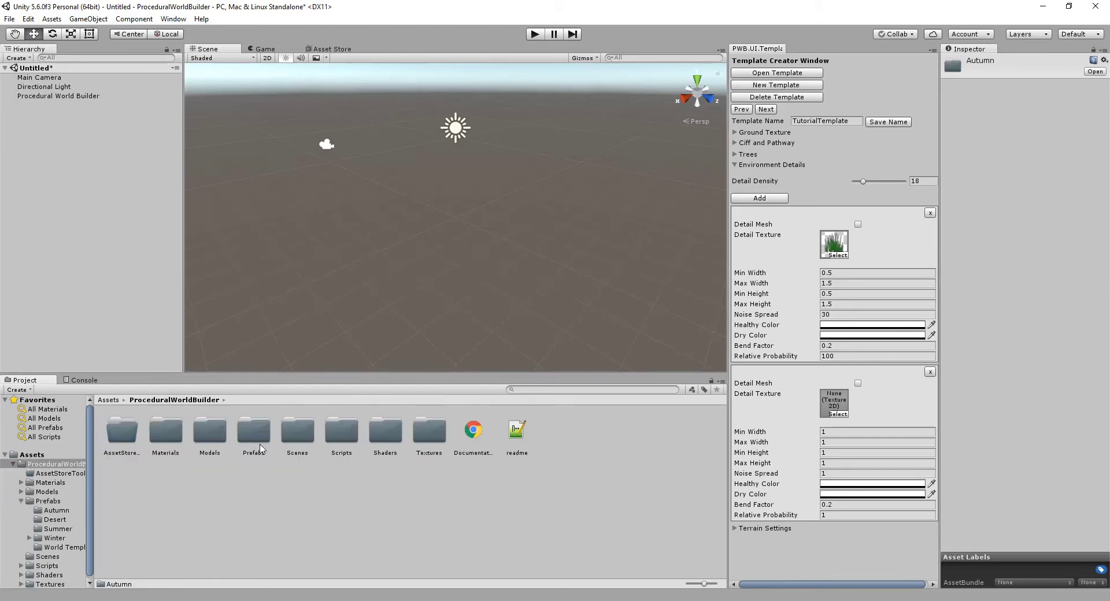
double_click(428, 432)
double_click(122, 431)
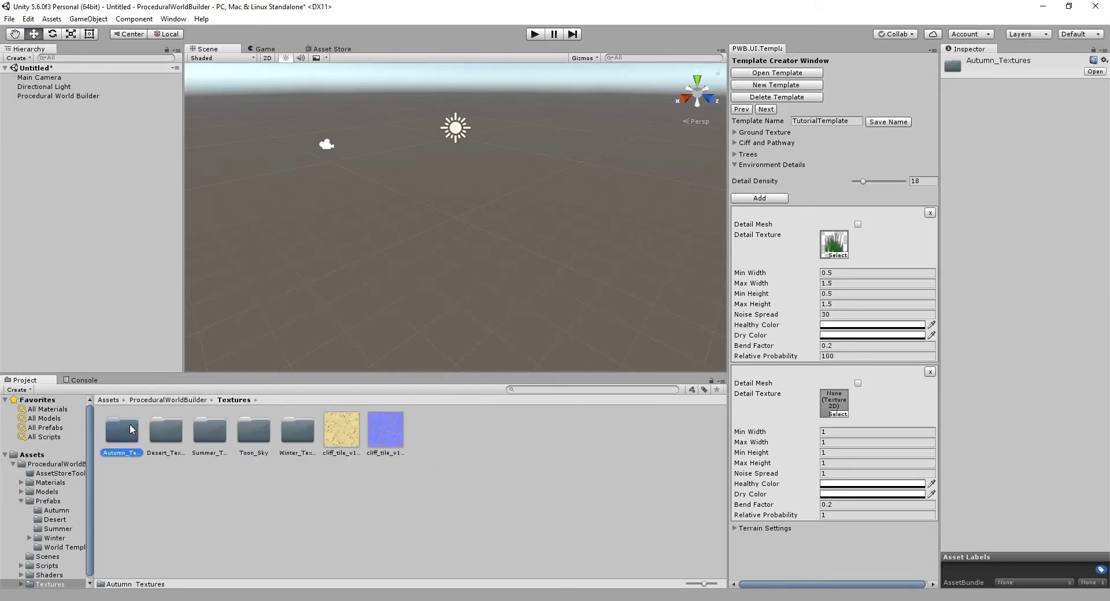
drag(253, 430, 826, 398)
Step: Set the flower detail's minimum width and minimum height to 0.75
click(825, 431)
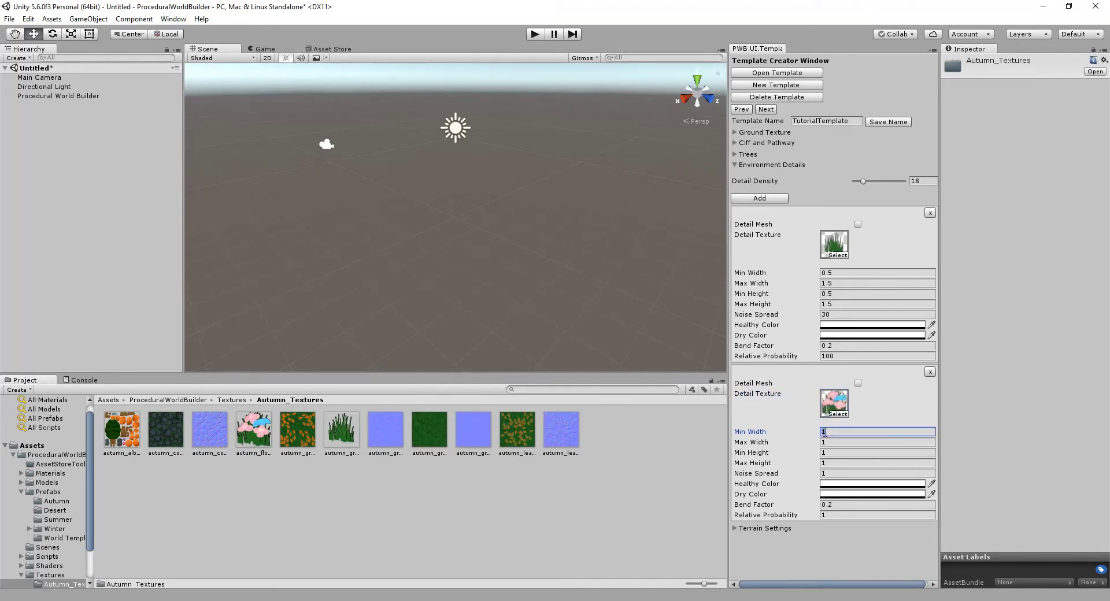
text(.75)
key(Tab)
key(Tab)
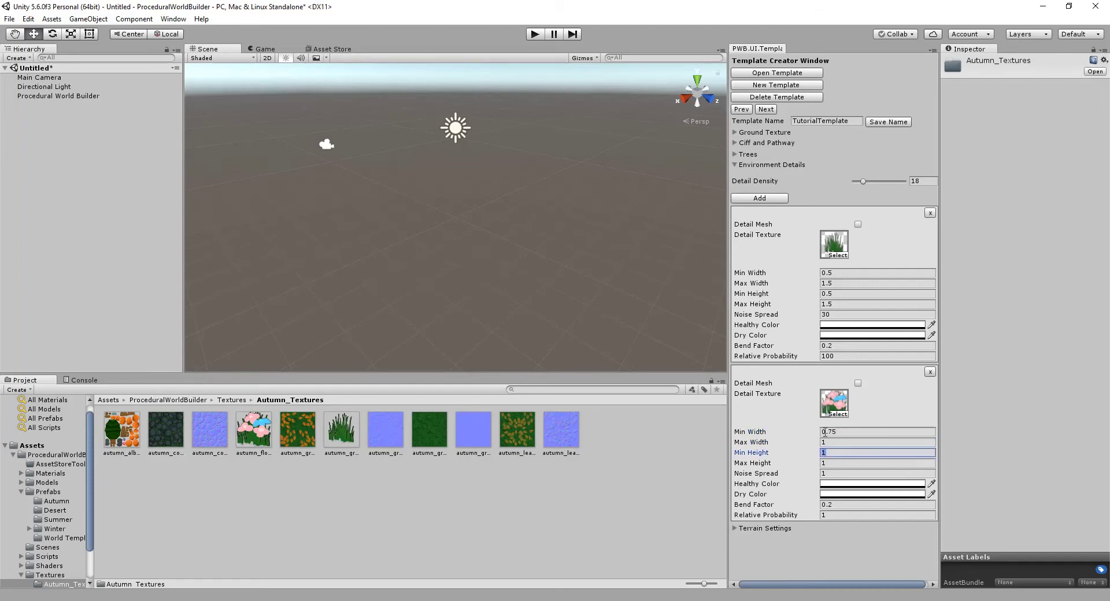
text(.75)
key(Tab)
key(Tab)
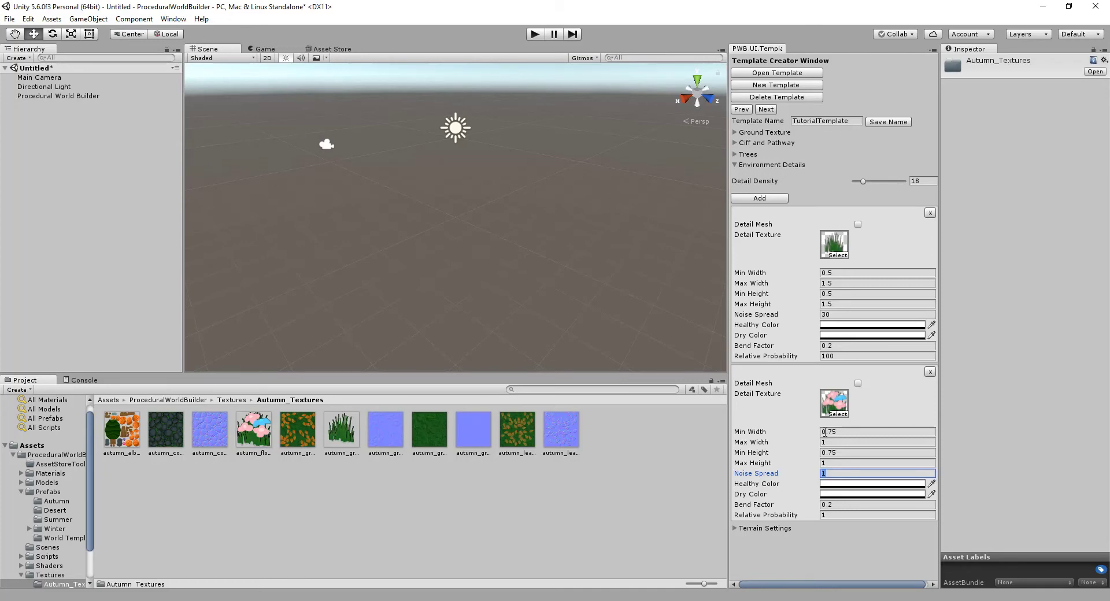
Step: Set the flower detail's noise spread to 35 and its relative probability to 75
text(35)
key(Tab)
key(Tab)
key(Tab)
key(Tab)
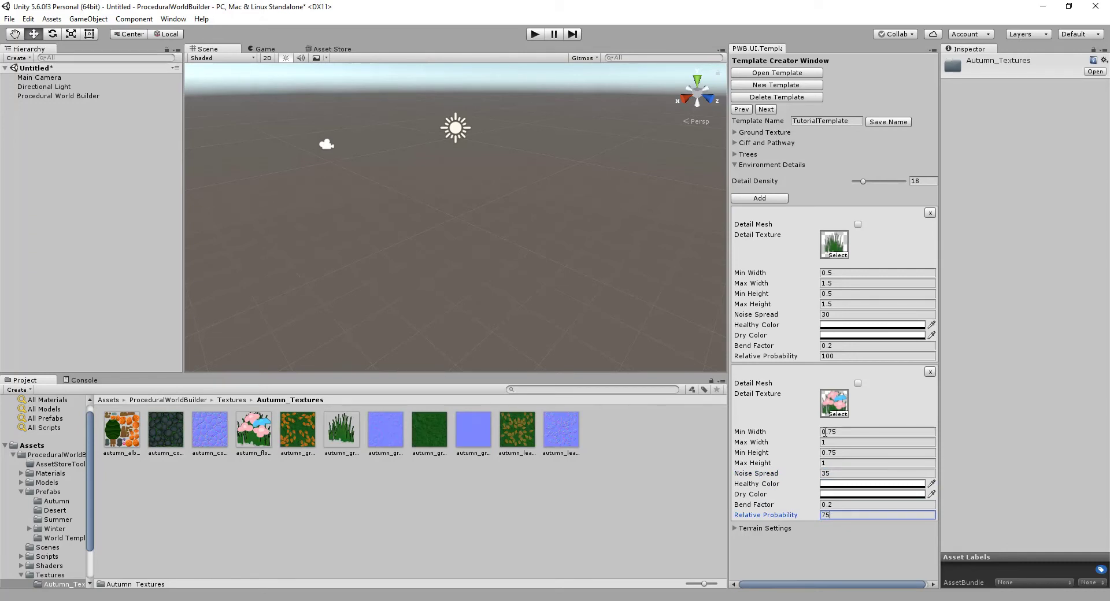
click(851, 503)
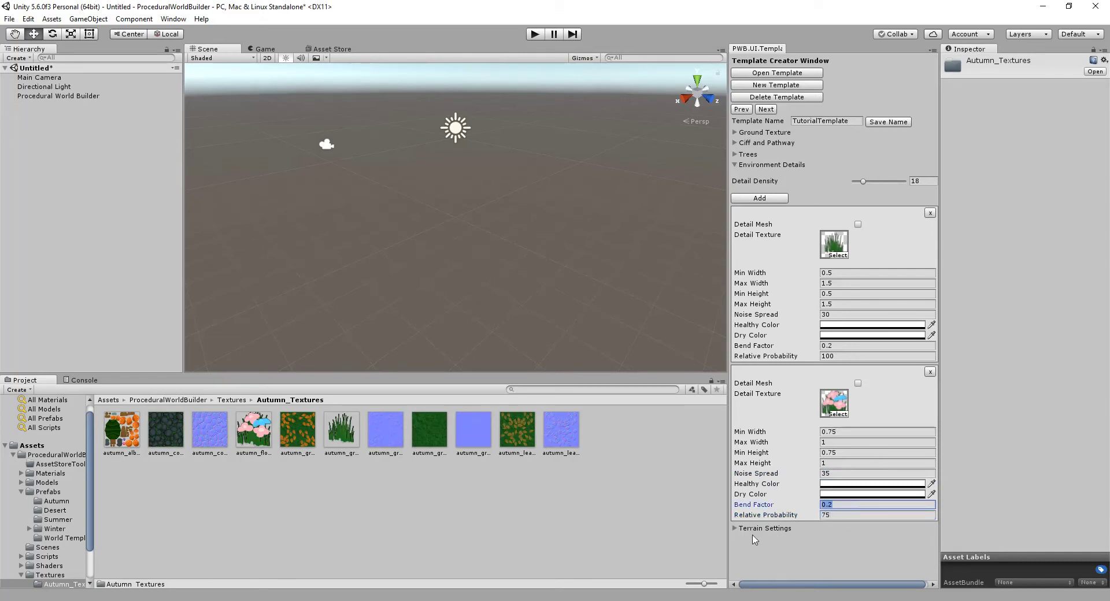
Step: Add a third environment detail entry that uses the log_01 prefab from the Autumn folder as its detail mesh
click(772, 200)
scroll(773, 202, down, 3)
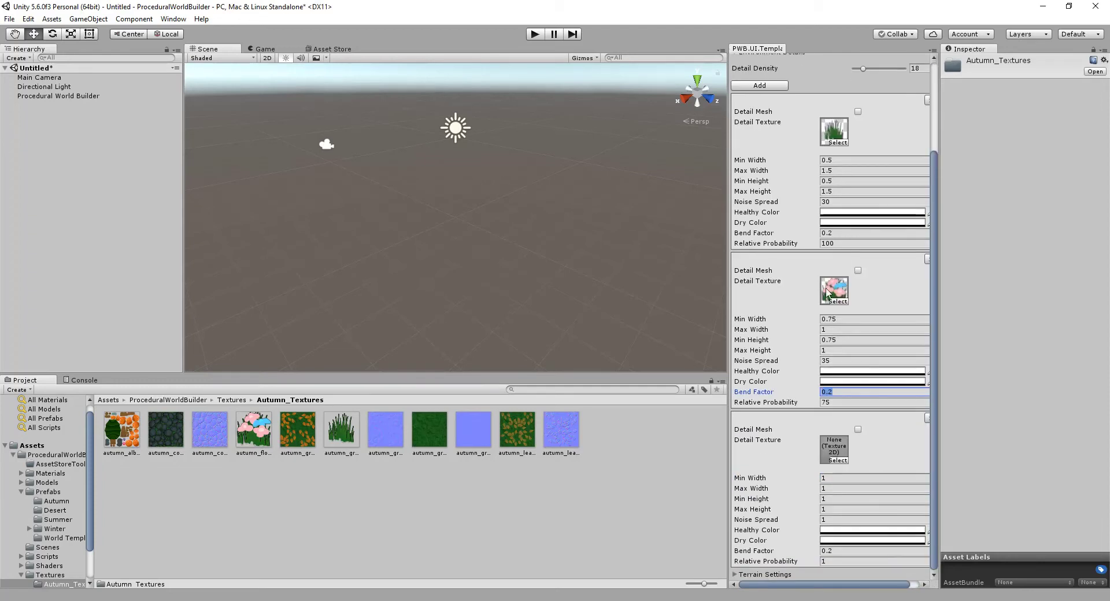
click(235, 400)
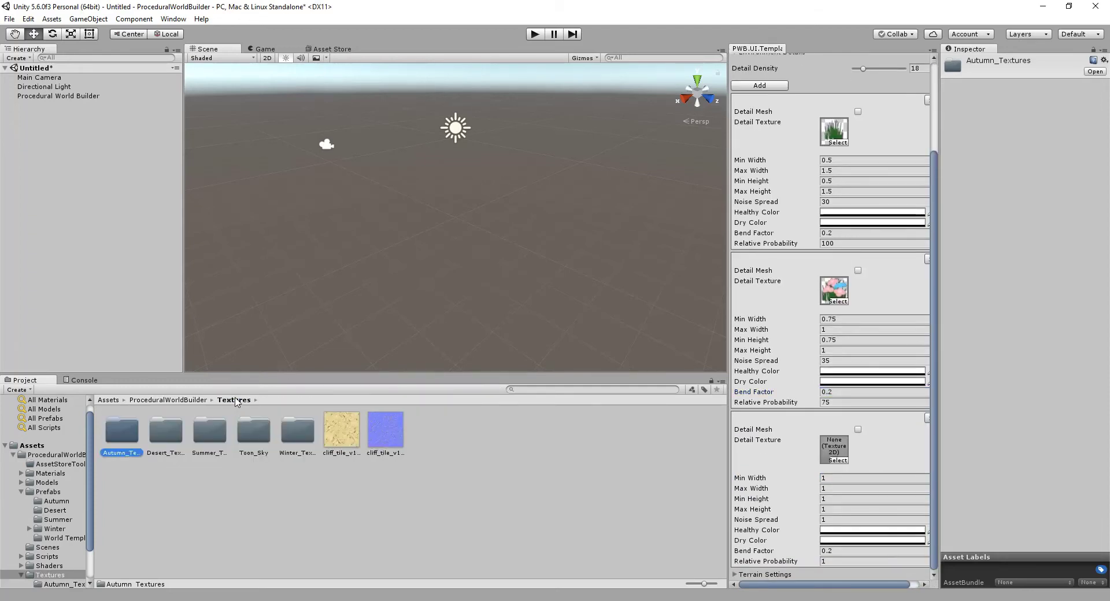
click(172, 400)
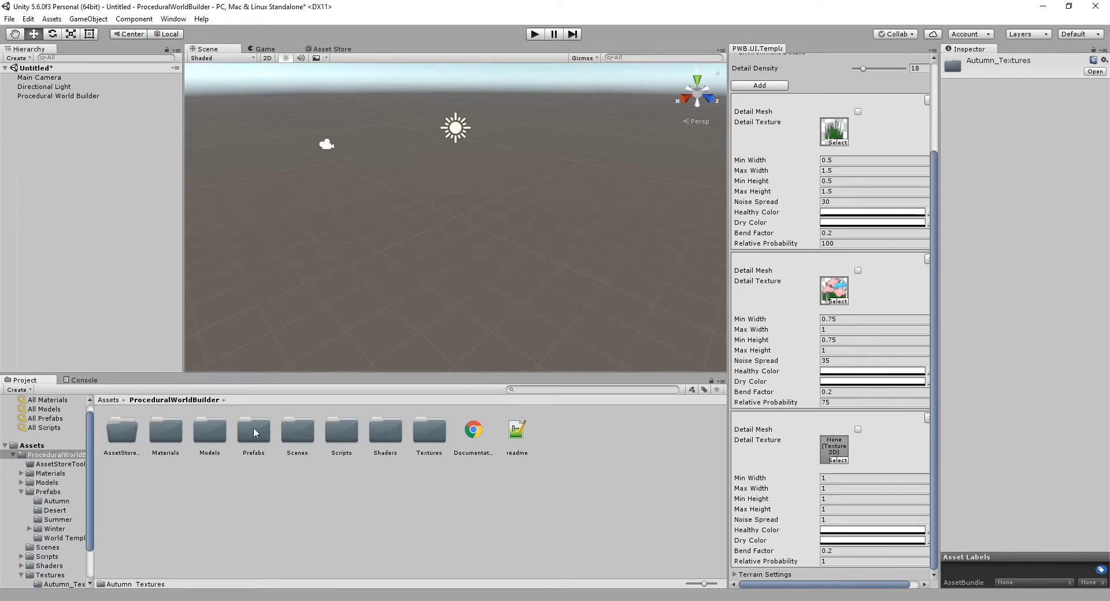
double_click(257, 434)
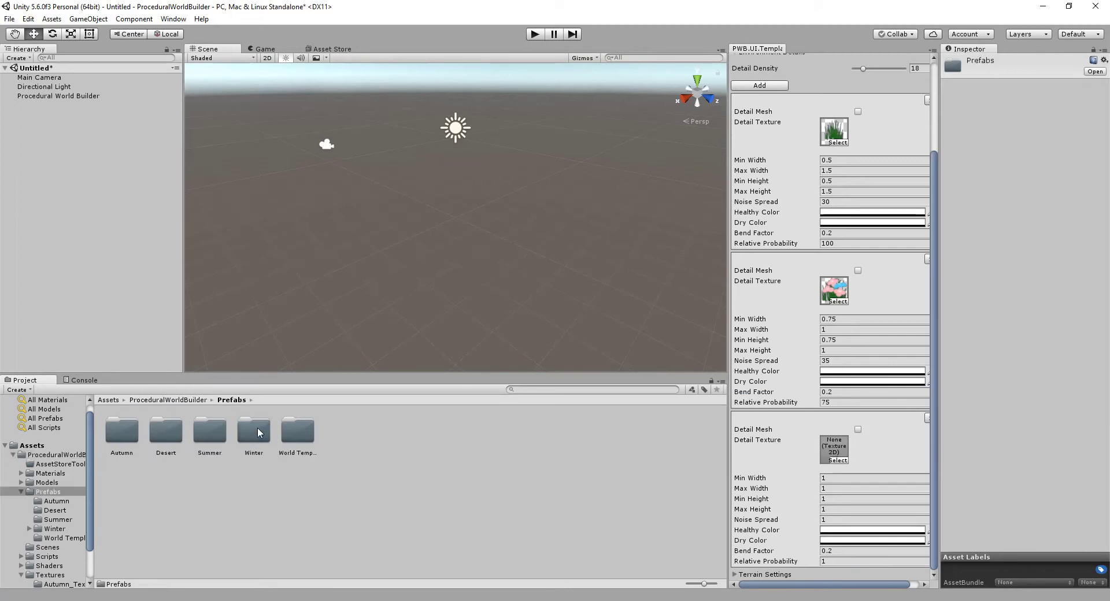
click(858, 430)
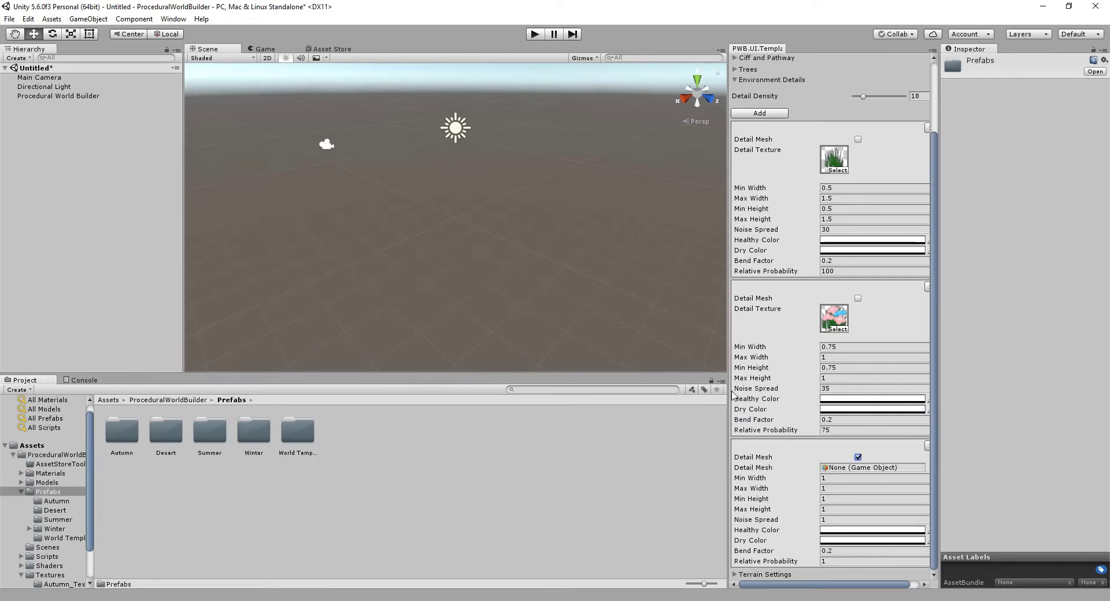
drag(729, 396, 676, 390)
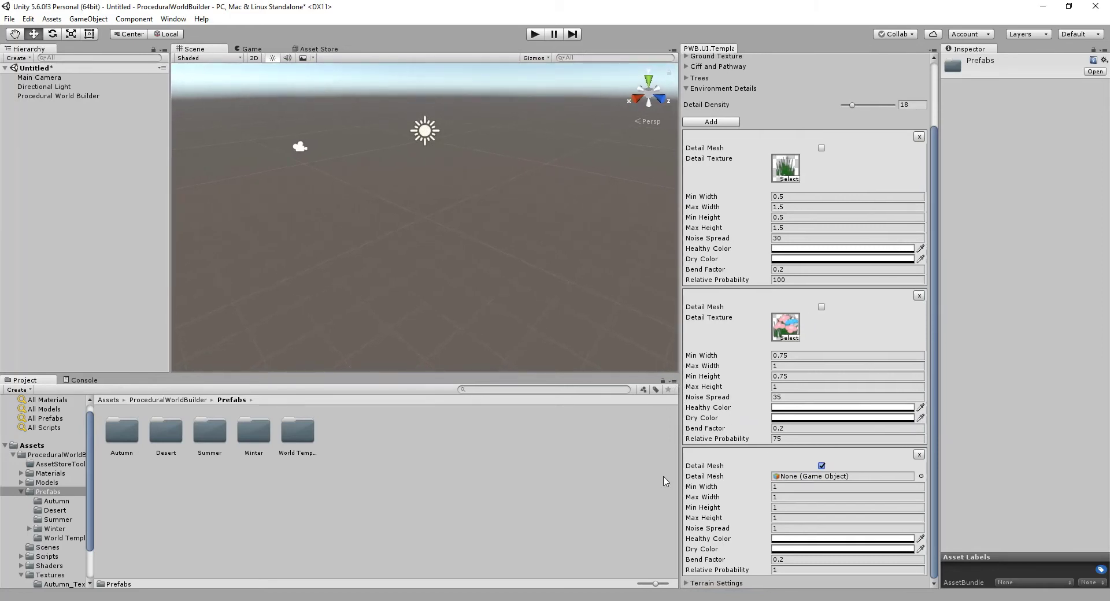
double_click(123, 431)
drag(120, 433, 795, 477)
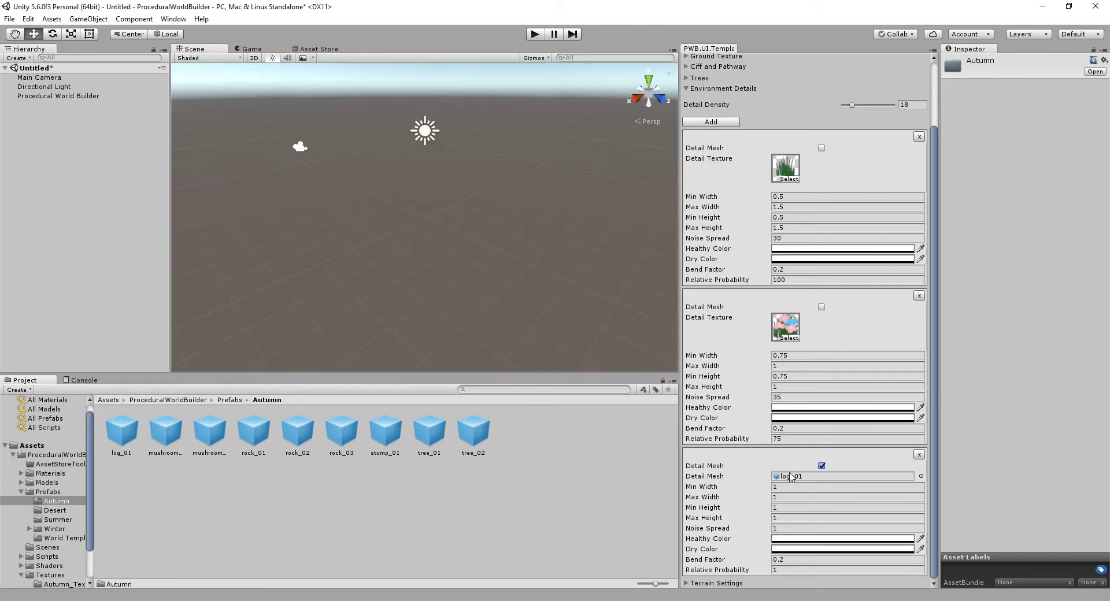
Step: Set the log_01 detail's minimum and maximum width and height all to 0.75
click(775, 486)
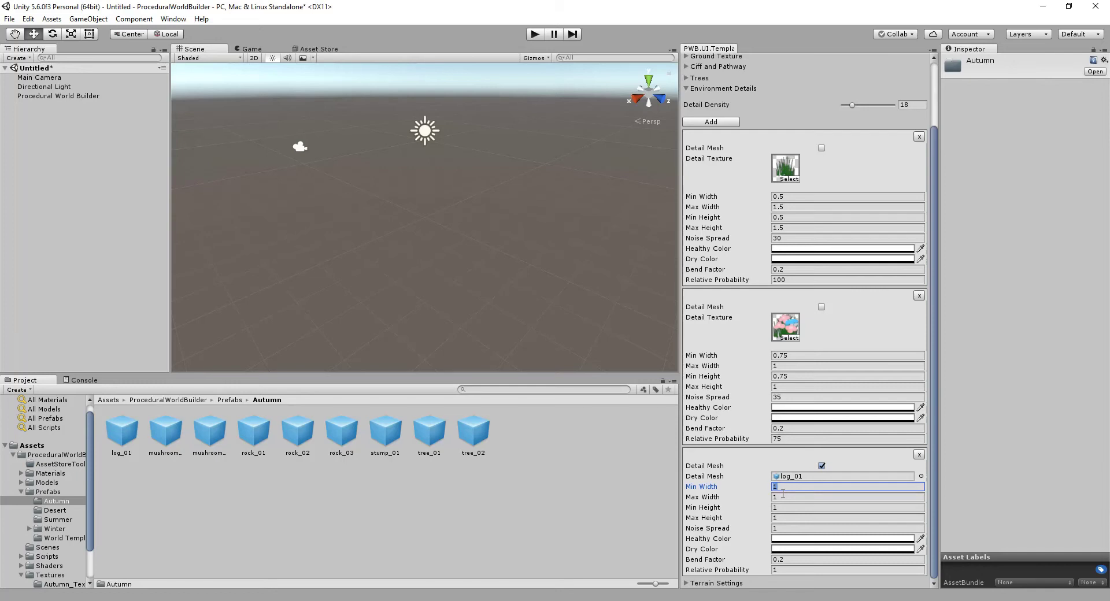
key(Tab)
key(Tab)
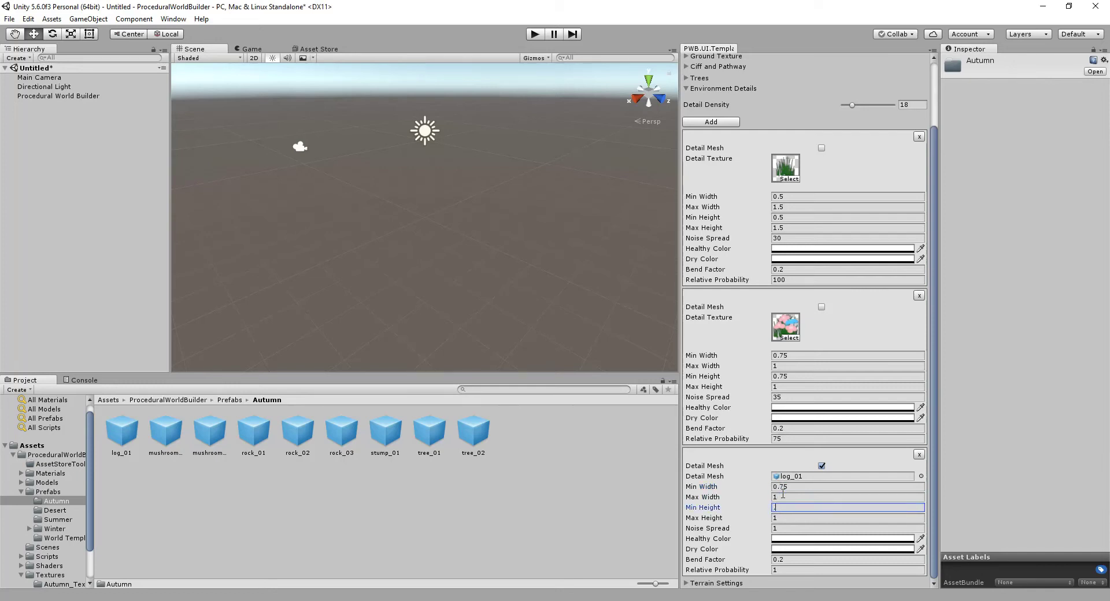
text(.75)
click(787, 497)
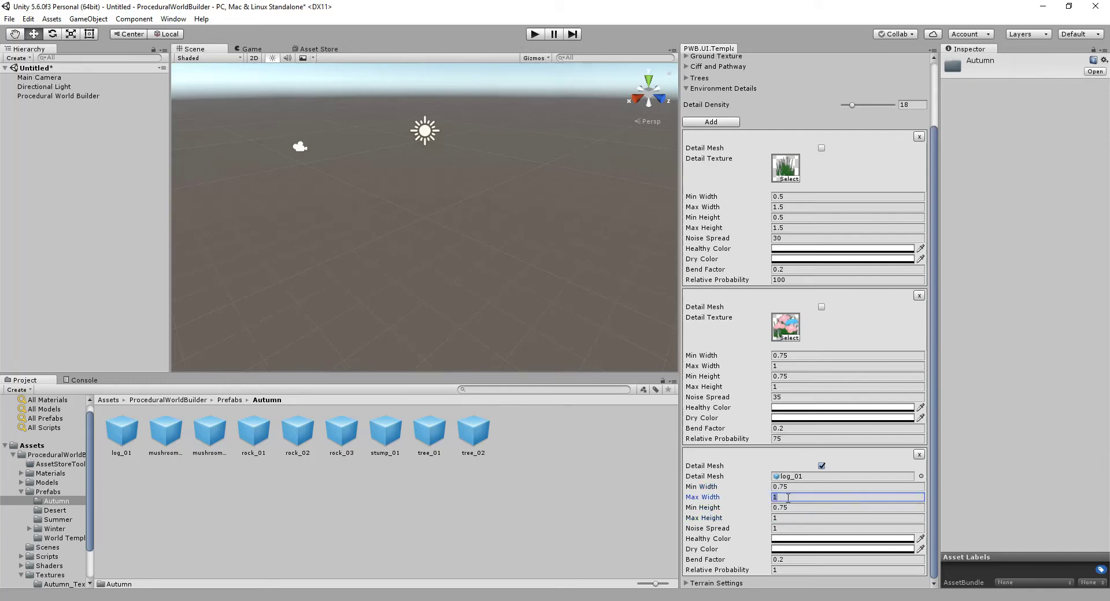
text(.75)
key(Tab)
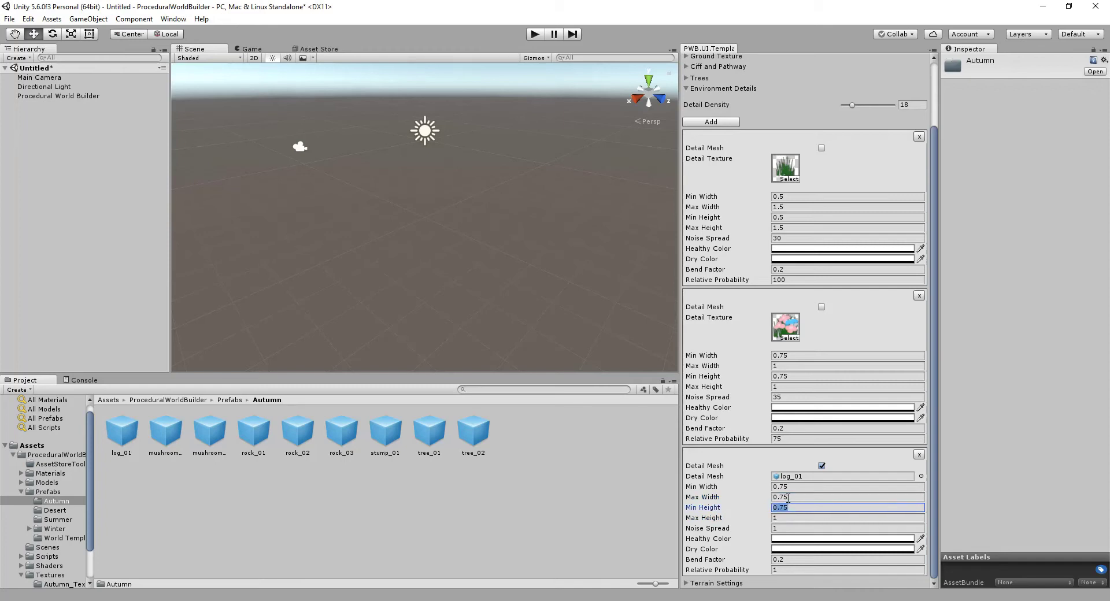
key(Tab)
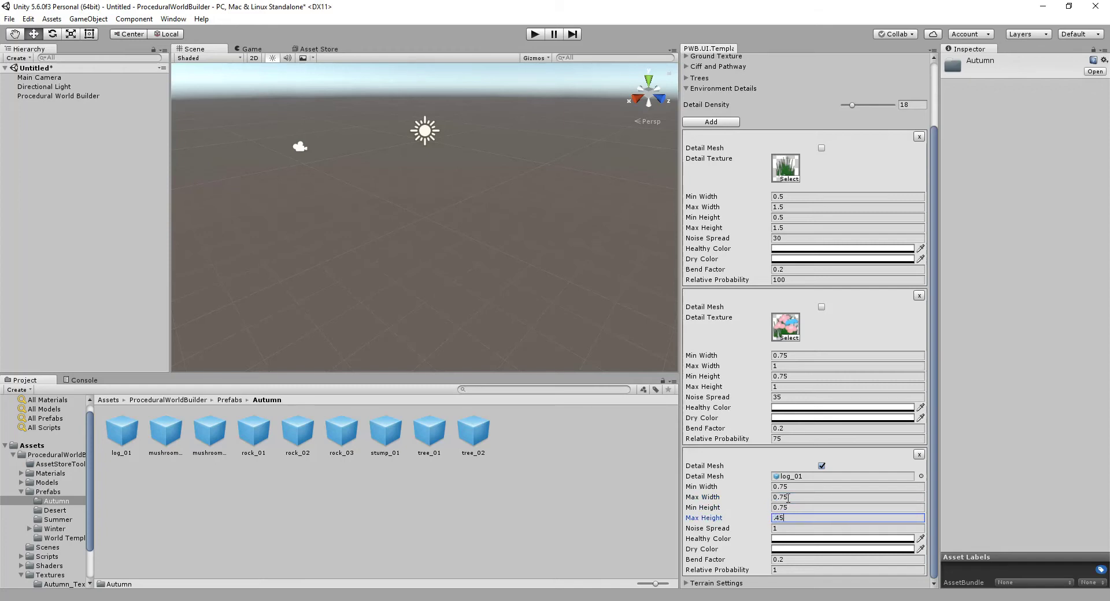
text(.75)
scroll(788, 497, up, 3)
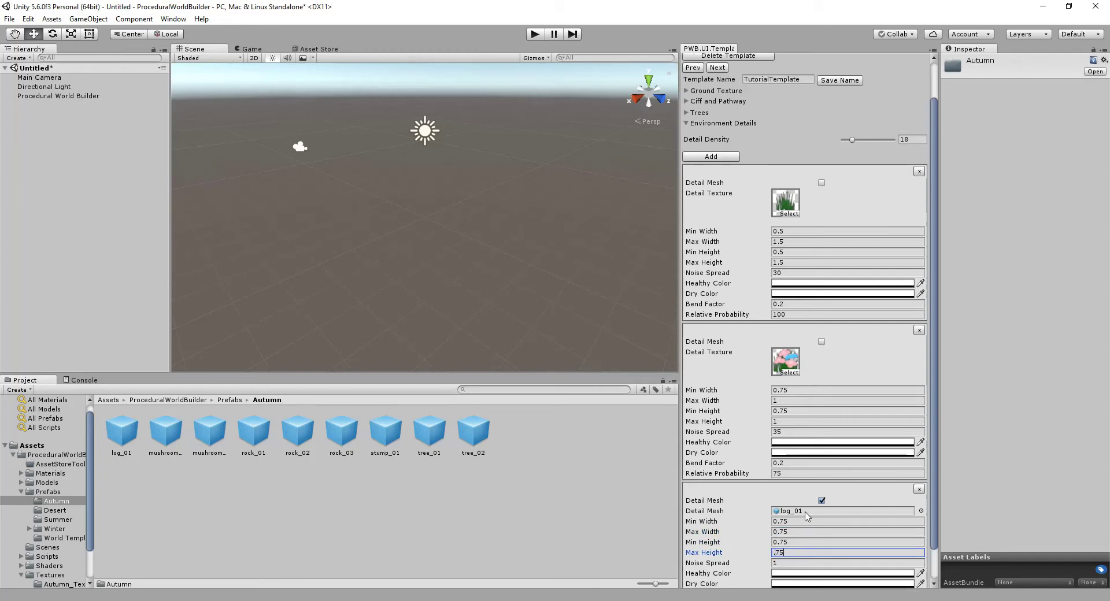
Step: Lower the log_01 detail's minimum height and minimum width to 0.5
click(794, 544)
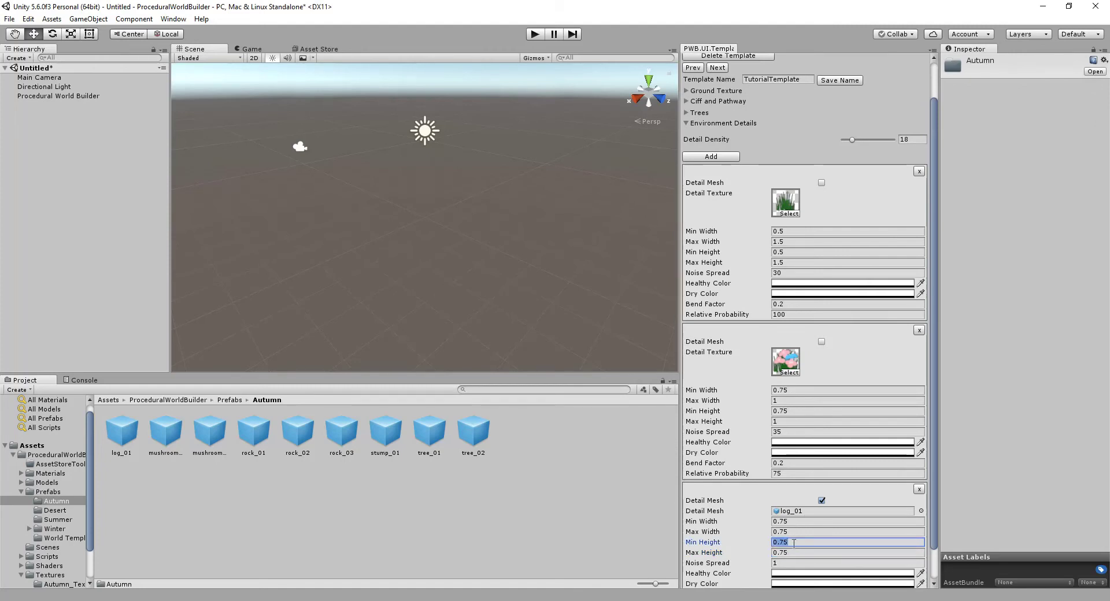
text(.5)
scroll(804, 549, up, 3)
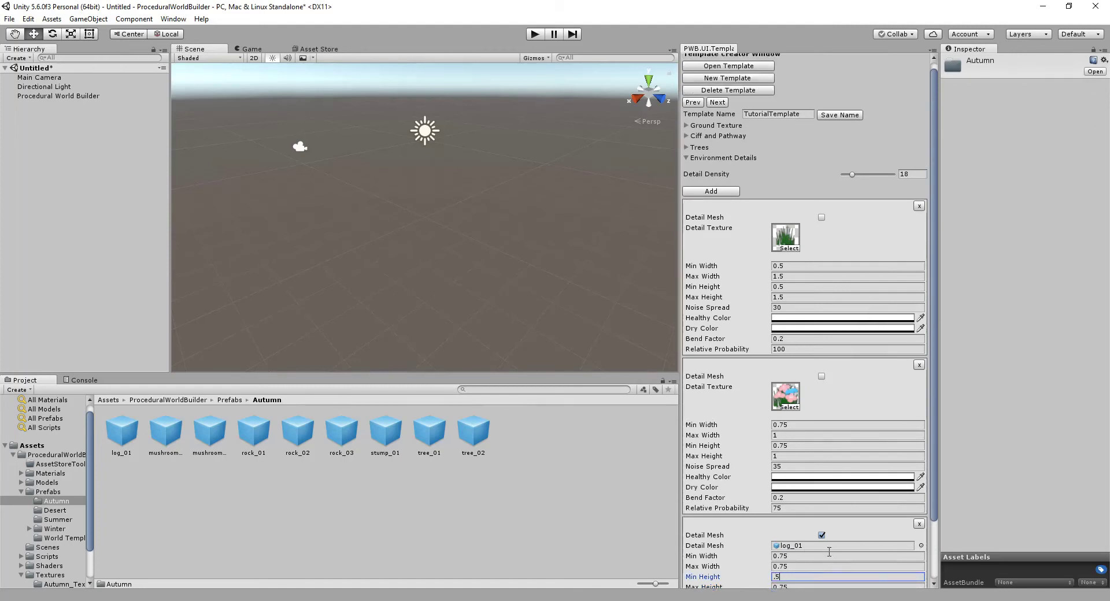
click(822, 555)
text(.)
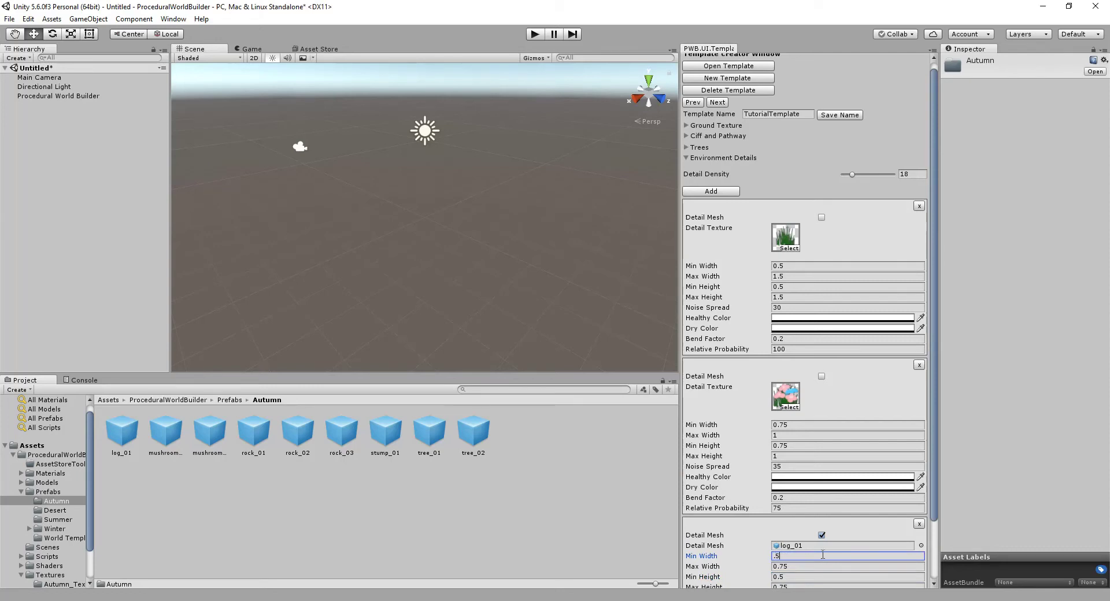
scroll(780, 578, down, 3)
scroll(775, 574, down, 3)
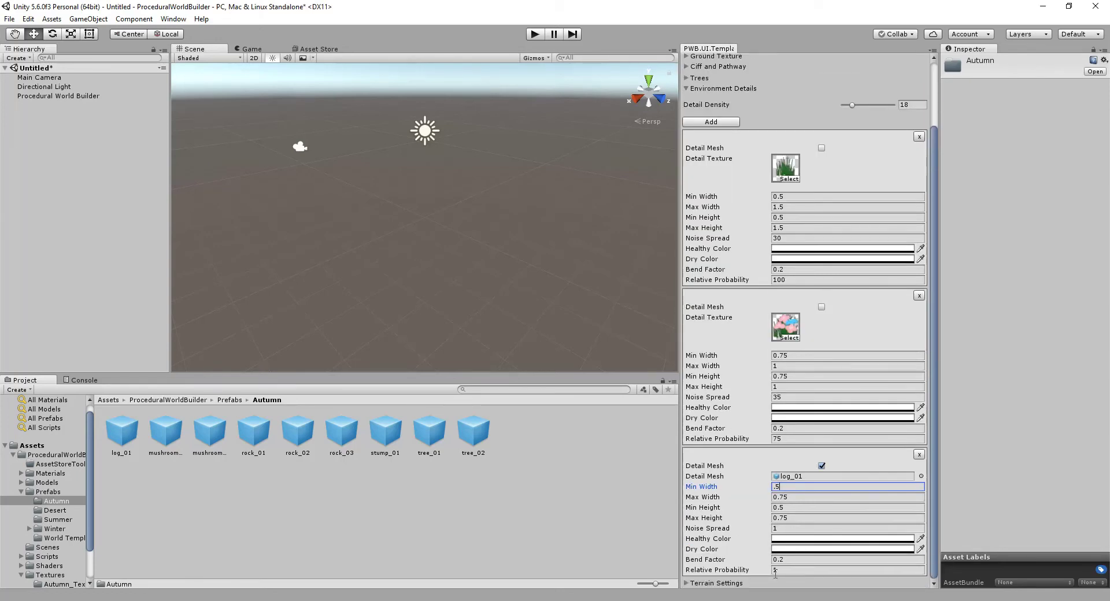
Step: Set the log_01 detail's relative probability to 15
click(777, 570)
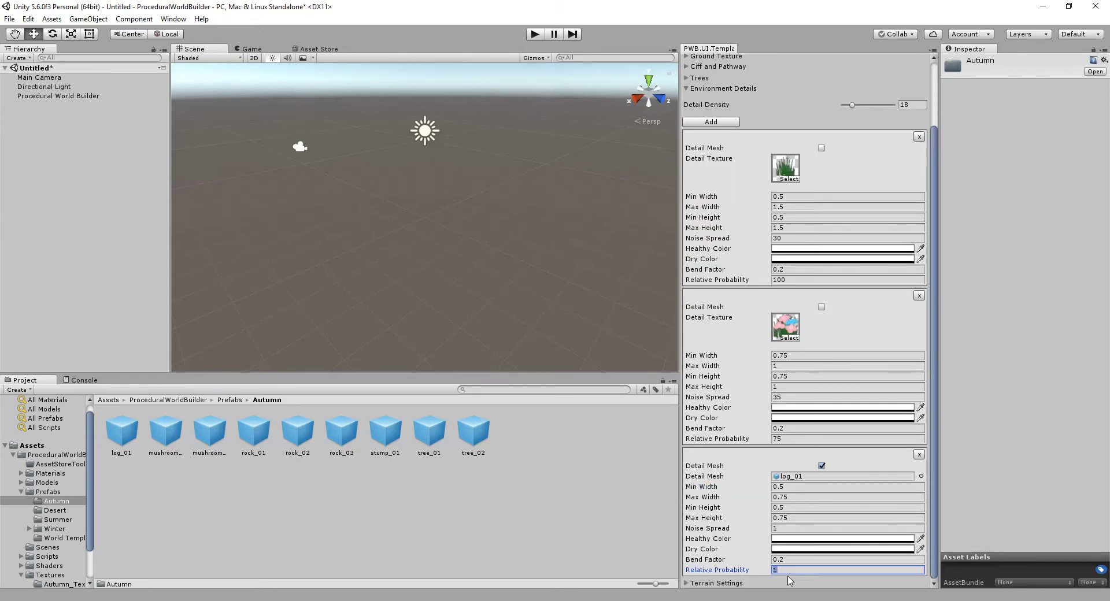
text(15)
click(603, 306)
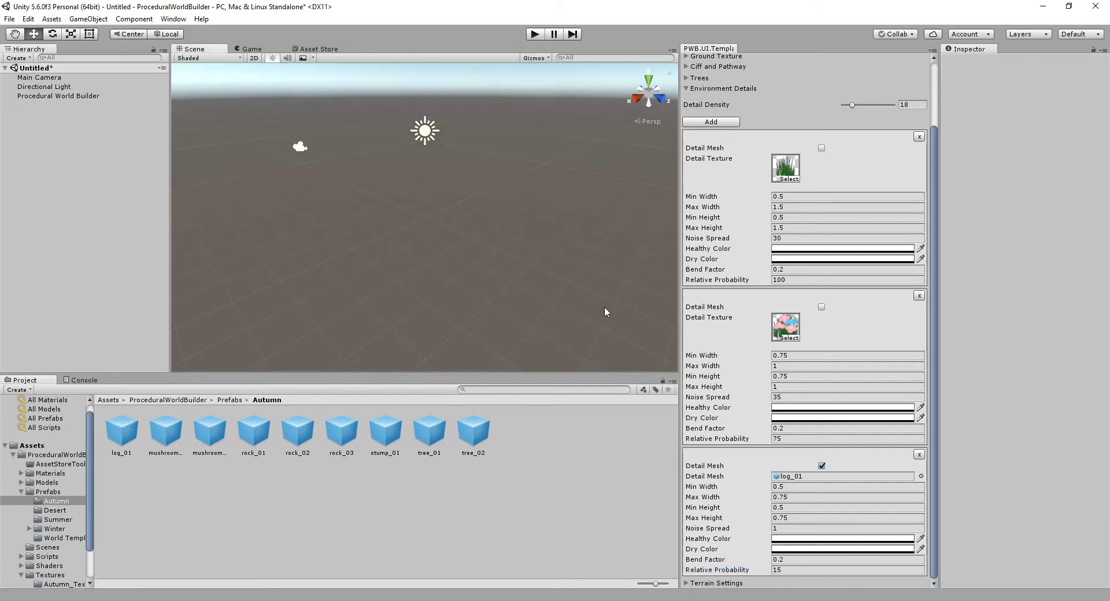
right_drag(604, 306, 605, 293)
Step: Add a fourth environment detail entry that uses the mushroom_01 prefab as its detail mesh
click(708, 122)
scroll(702, 155, down, 4)
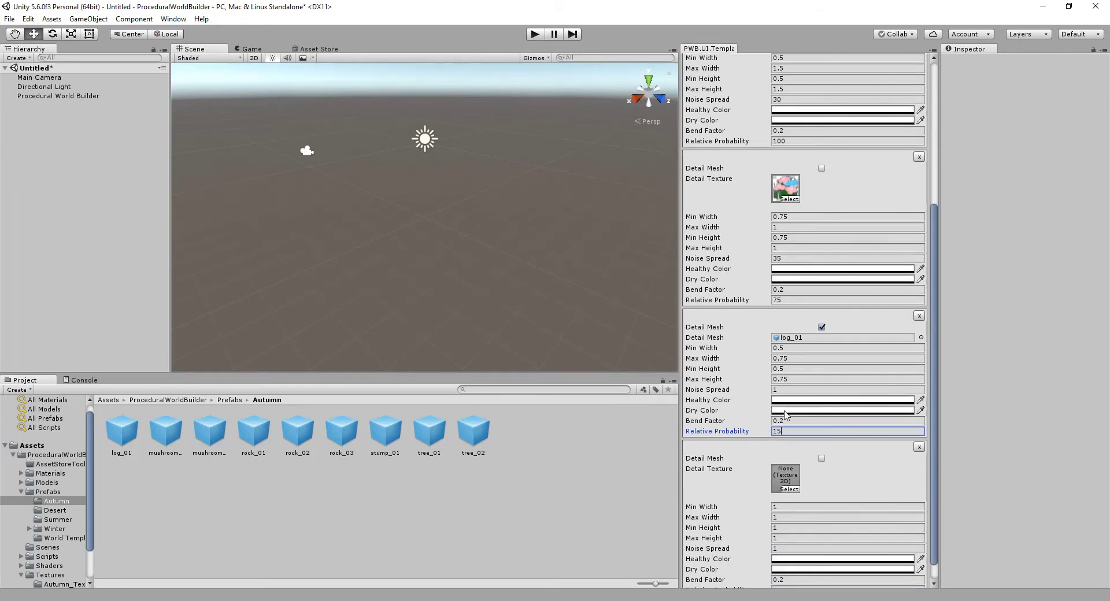
double_click(787, 431)
scroll(832, 528, down, 1)
click(821, 437)
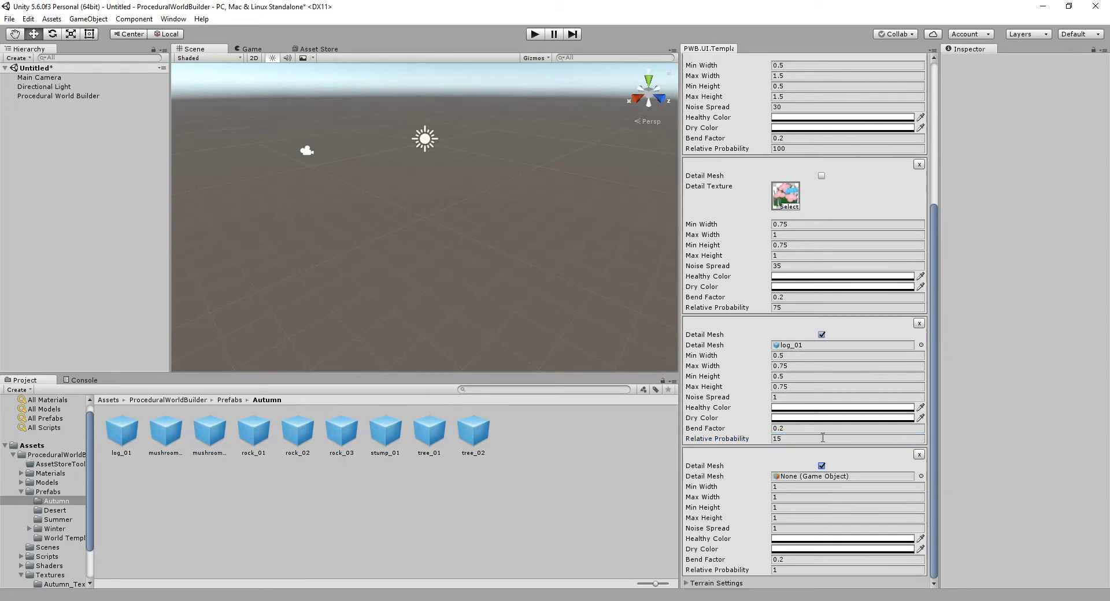
click(161, 439)
drag(162, 438, 785, 487)
Step: Set the mushroom_01 detail's minimum width and minimum height to 0.5
click(787, 486)
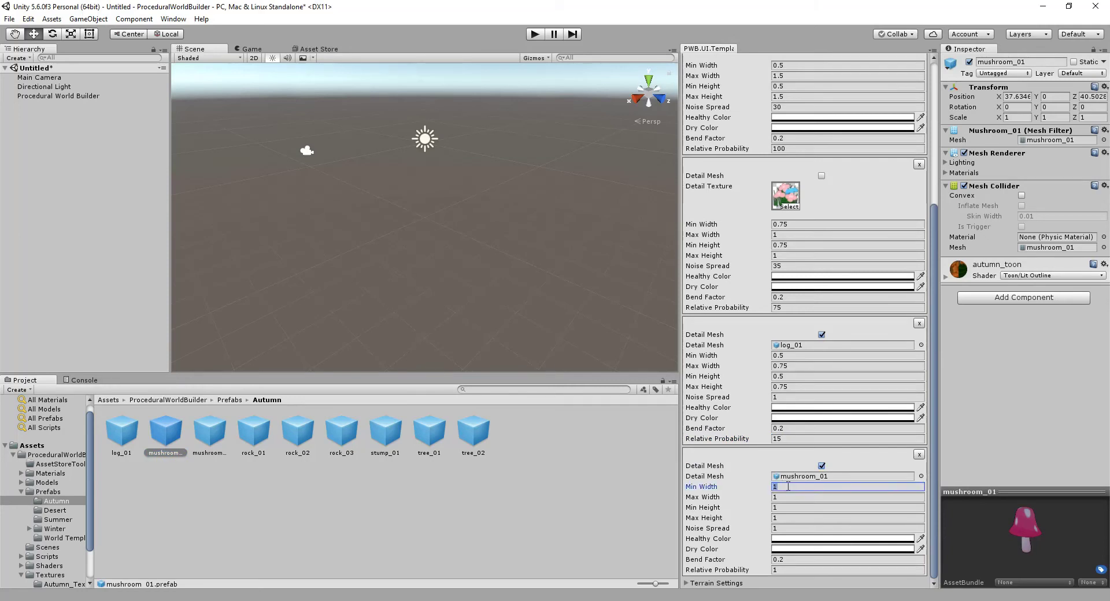
text(.5)
key(Tab)
key(Tab)
text(.5)
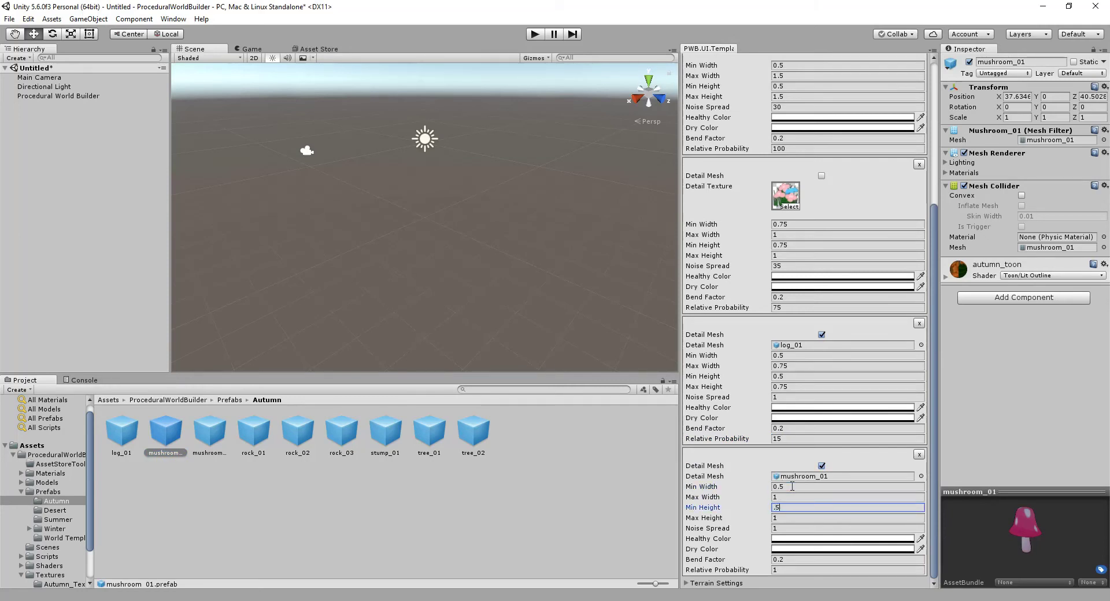
key(Tab)
Step: Set the mushroom_01 detail's noise spread to 4 and its relative probability to 10
key(Tab)
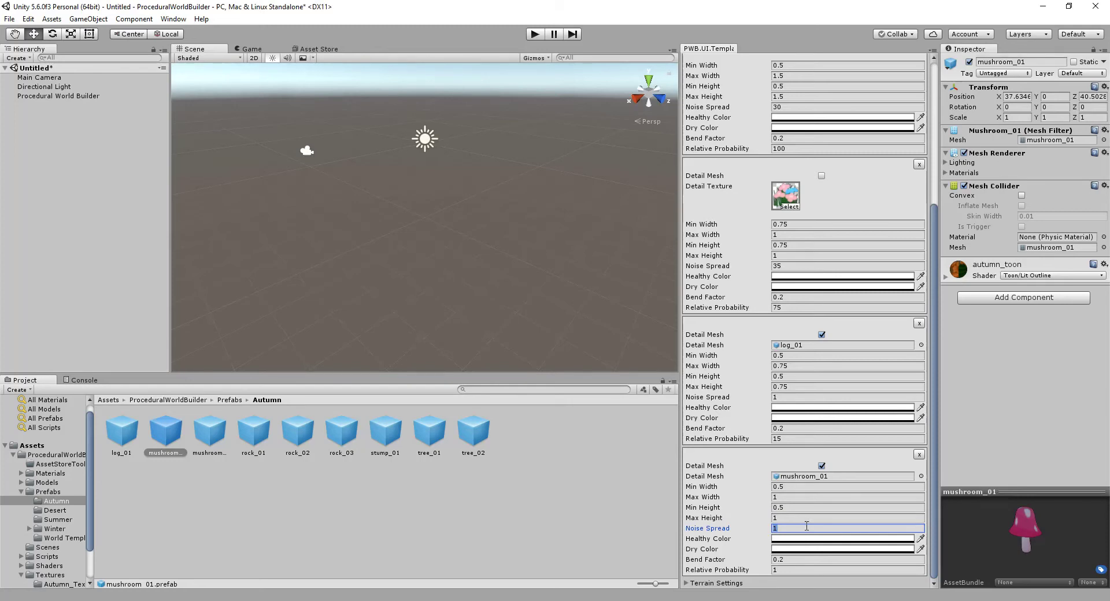
click(778, 569)
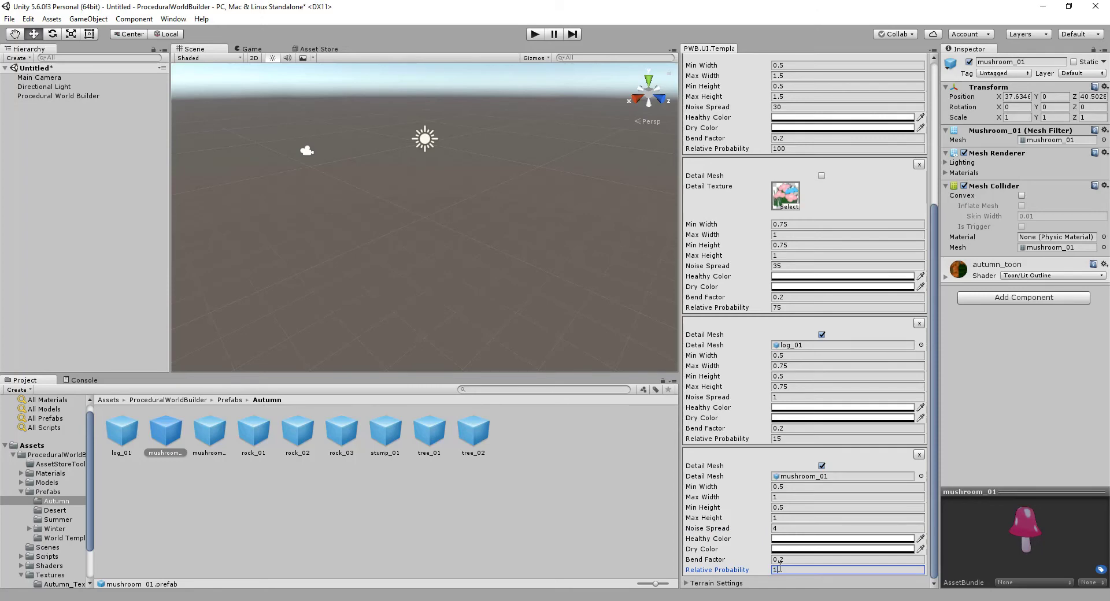
click(577, 520)
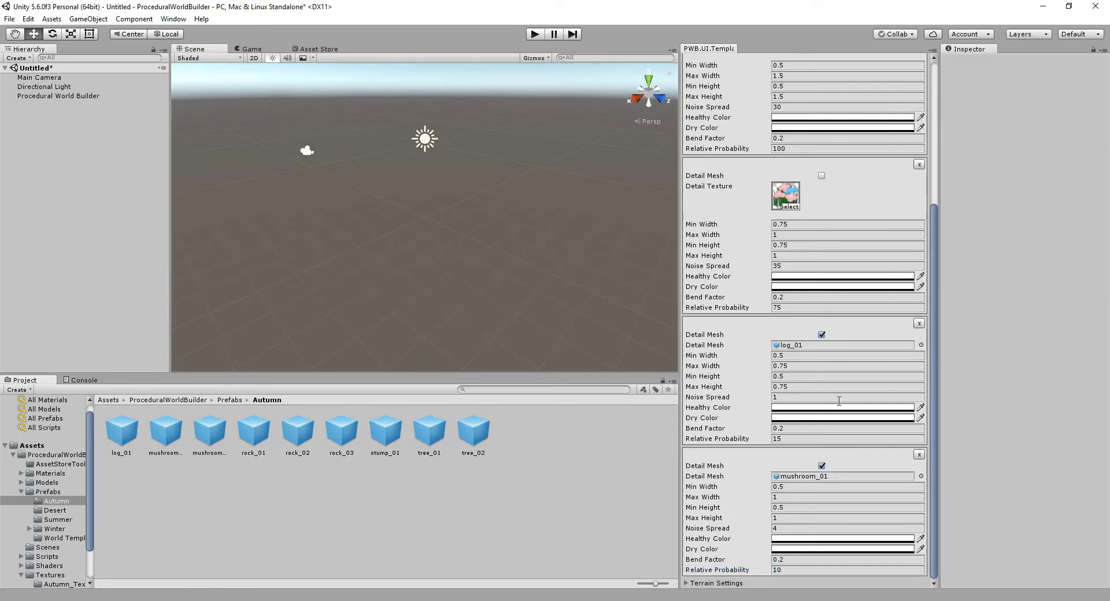
Step: Add a fifth environment detail entry that uses the mushroom_02 prefab as its detail mesh
scroll(753, 162, up, 5)
click(732, 168)
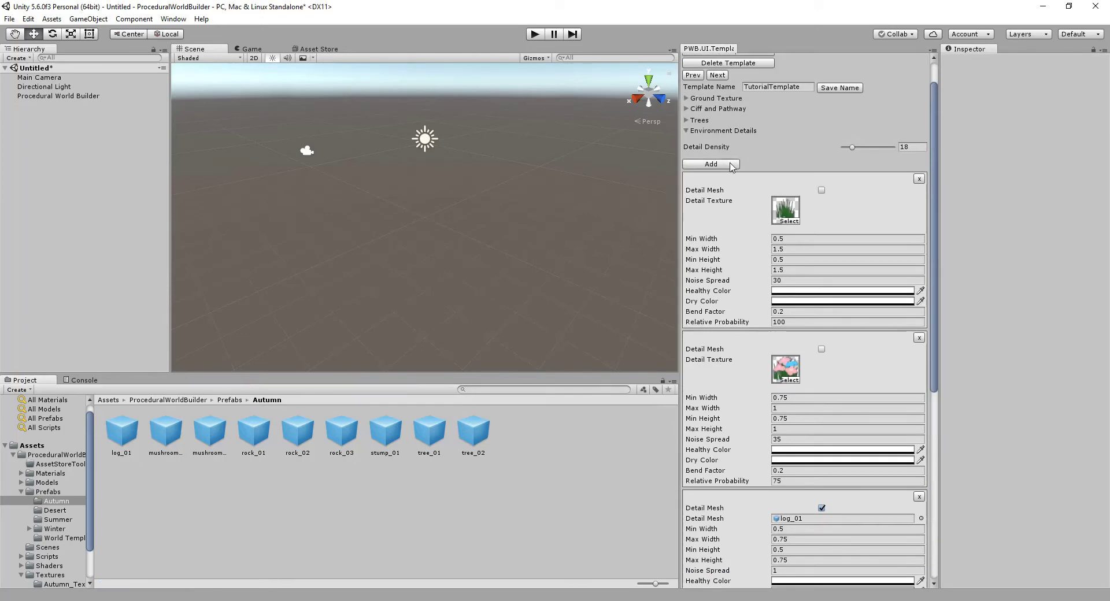
scroll(770, 222, down, 10)
click(822, 438)
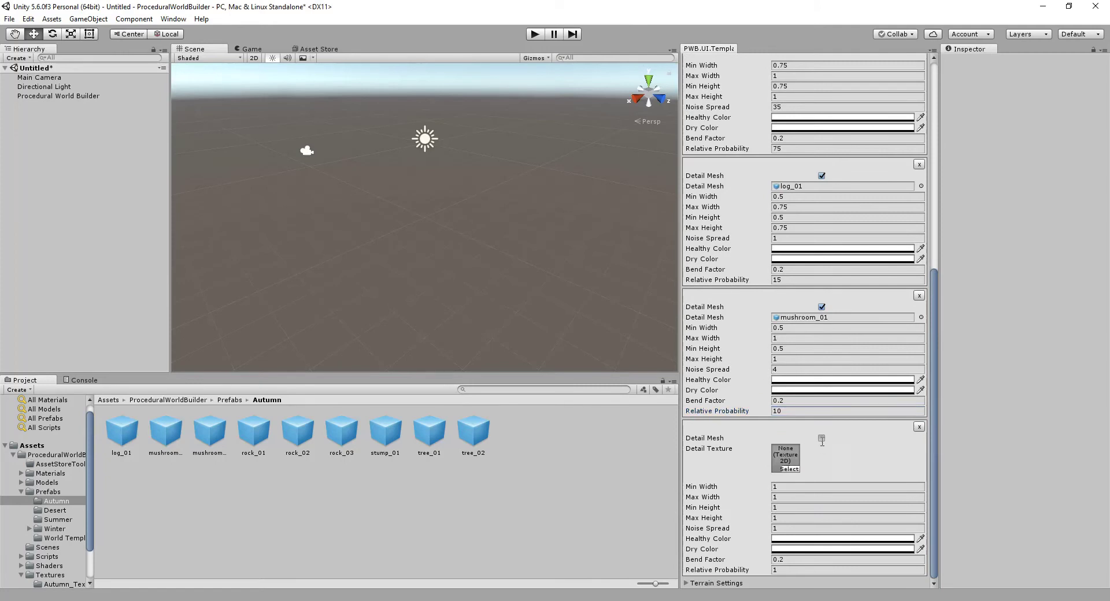
click(208, 434)
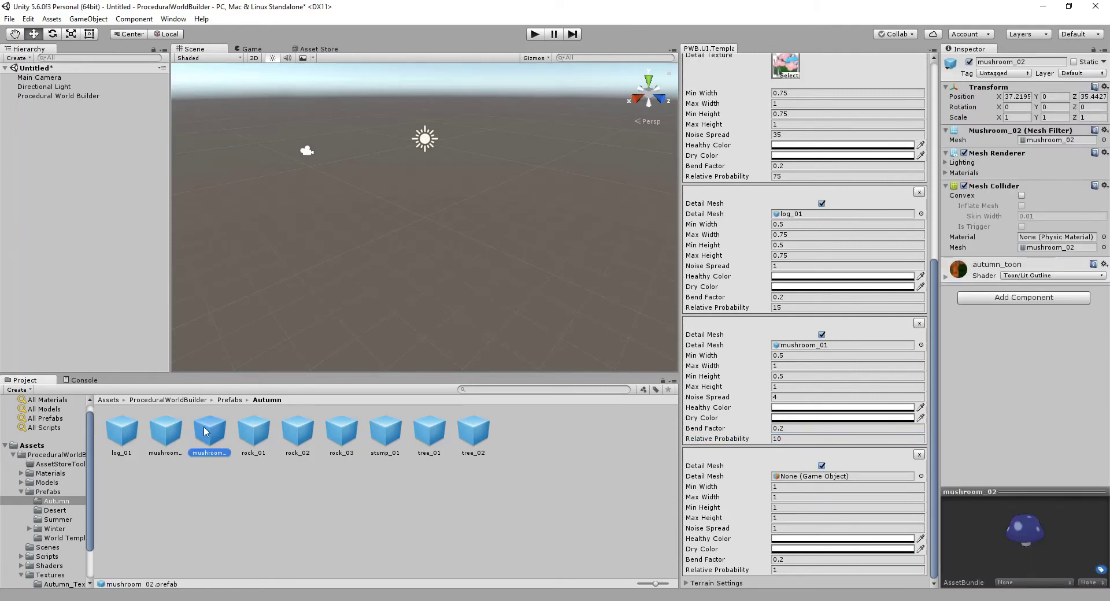
drag(207, 434, 827, 480)
Step: Set the mushroom_02 detail's minimum width and height to 0.25 and its maximum width and height to 0.75
click(789, 487)
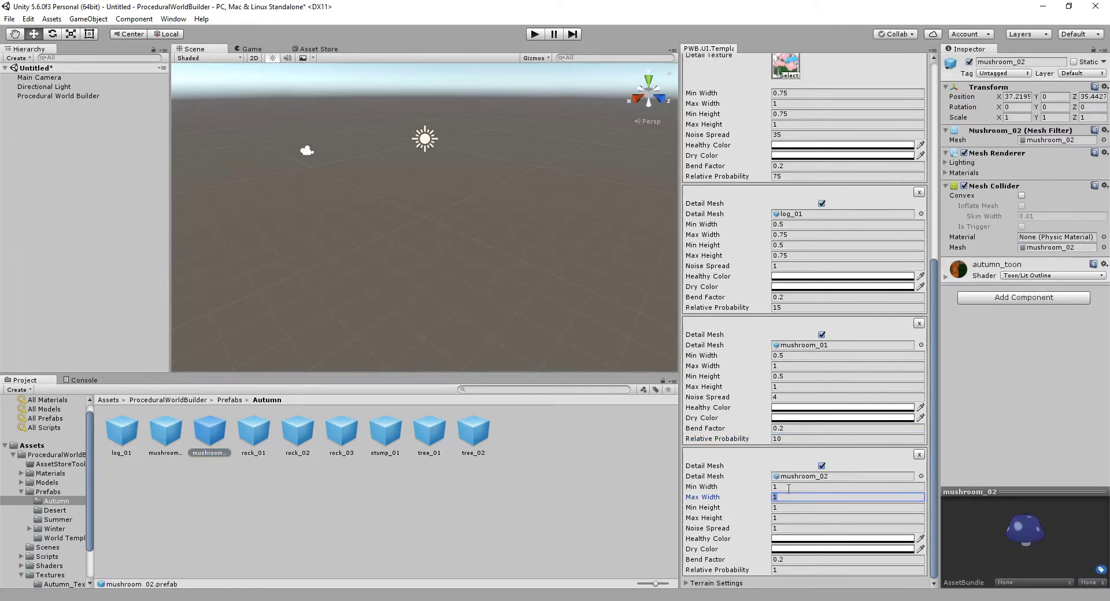
key(Tab)
text(.75)
key(Tab)
text(.25)
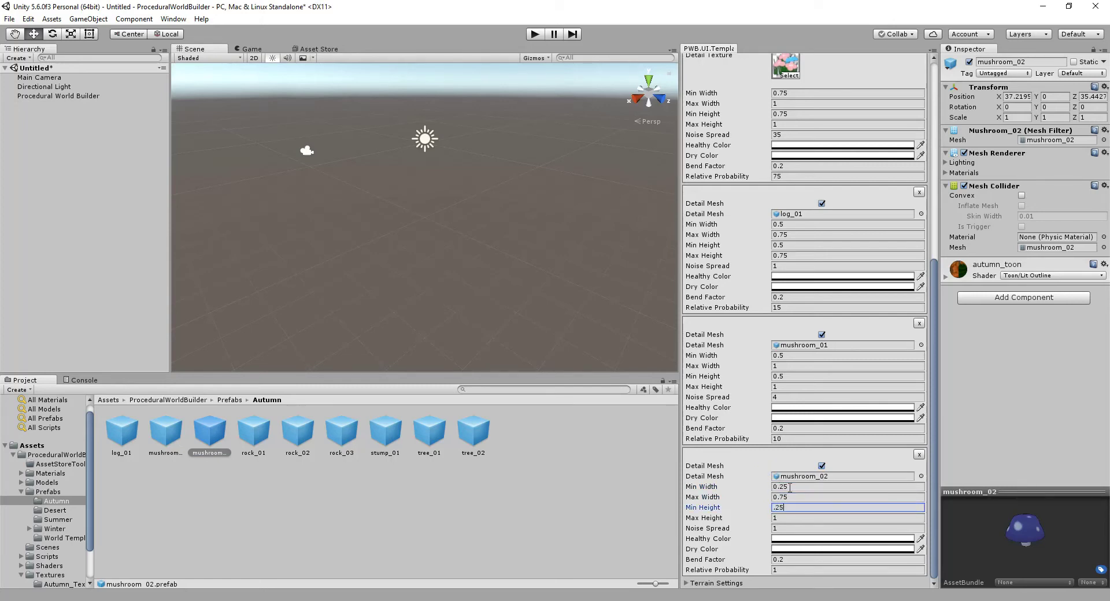
key(Tab)
text(.75)
key(Tab)
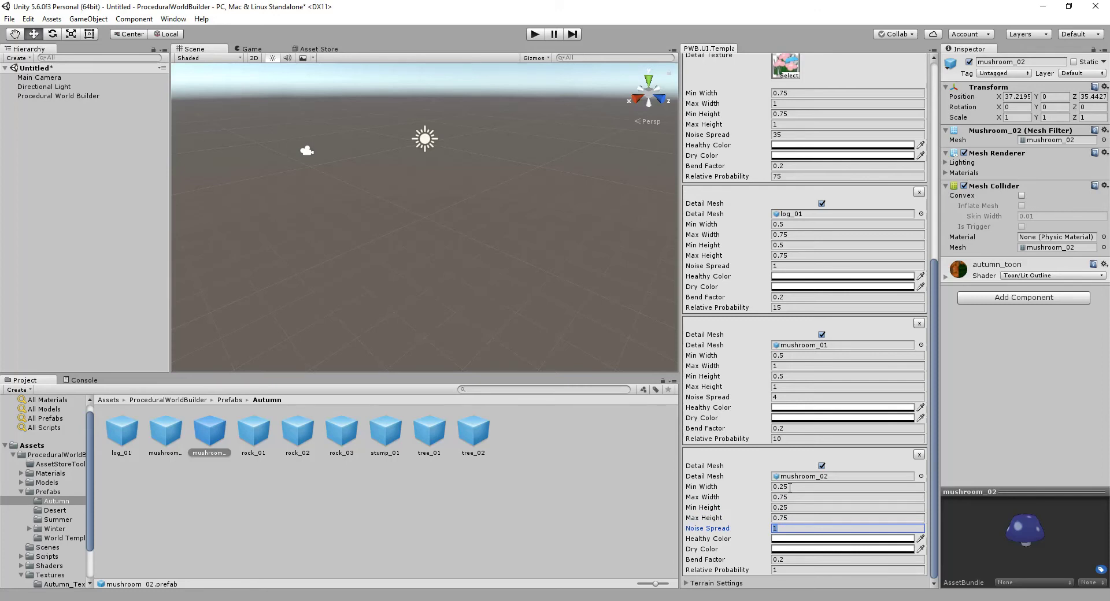
Step: Set the mushroom_02 detail's noise spread to 15 and its relative probability to 5
text(15)
key(Tab)
key(Tab)
key(Tab)
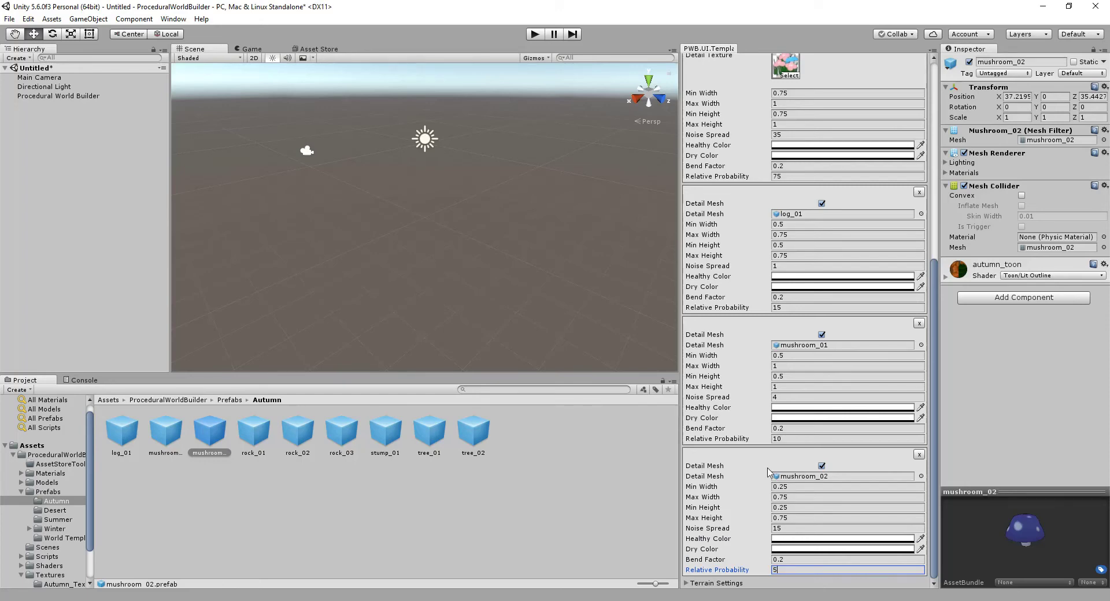
Step: Add a sixth environment detail entry and make it use a detail mesh instead of a texture
scroll(761, 461, up, 10)
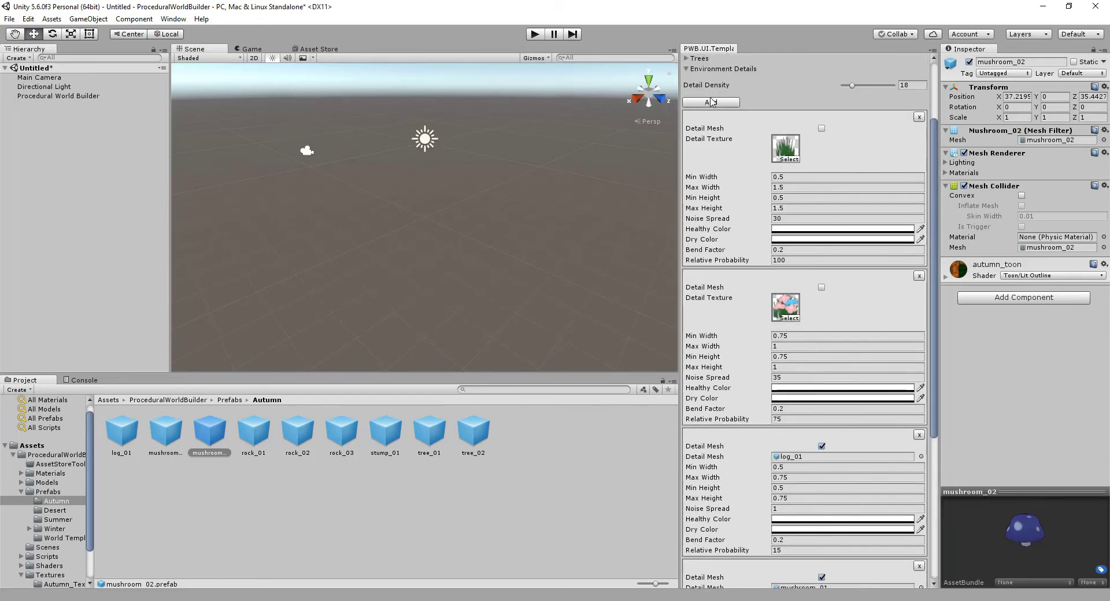
scroll(711, 278, down, 9)
scroll(743, 400, down, 3)
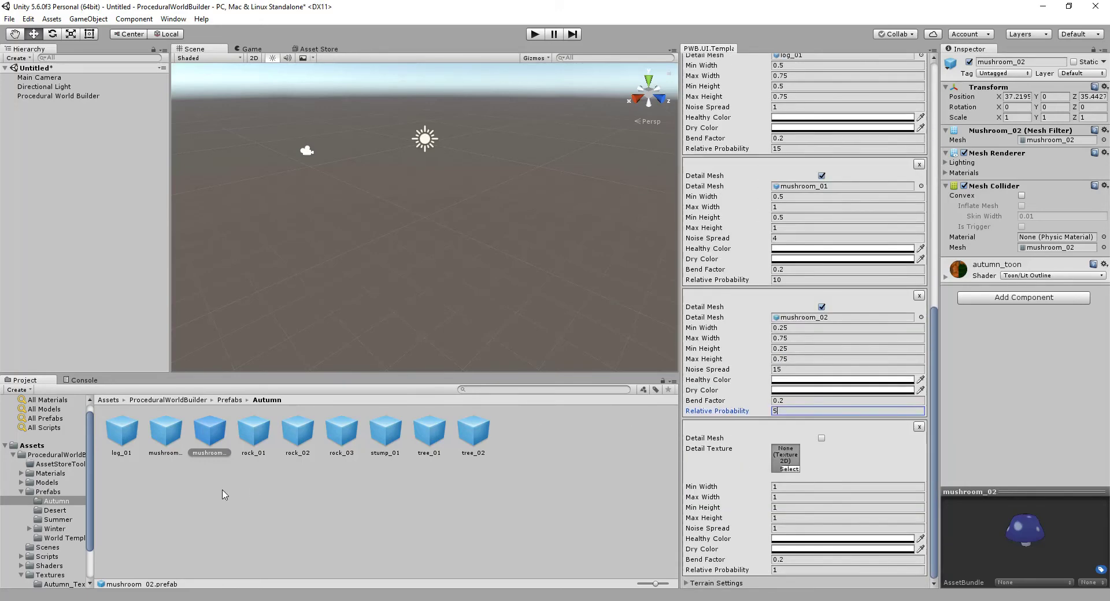
drag(249, 438, 468, 505)
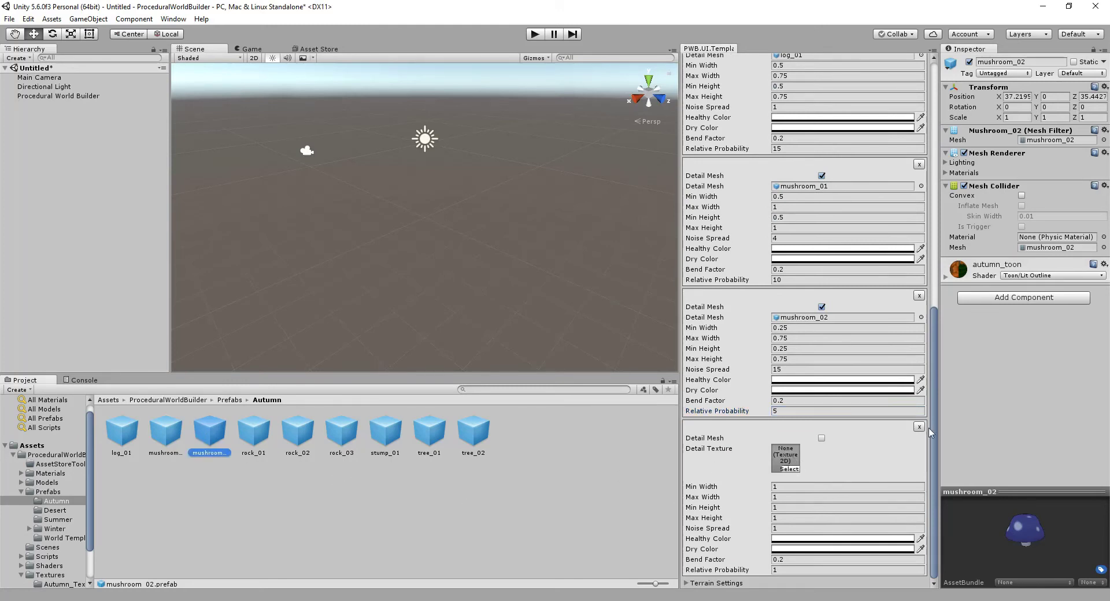
click(821, 438)
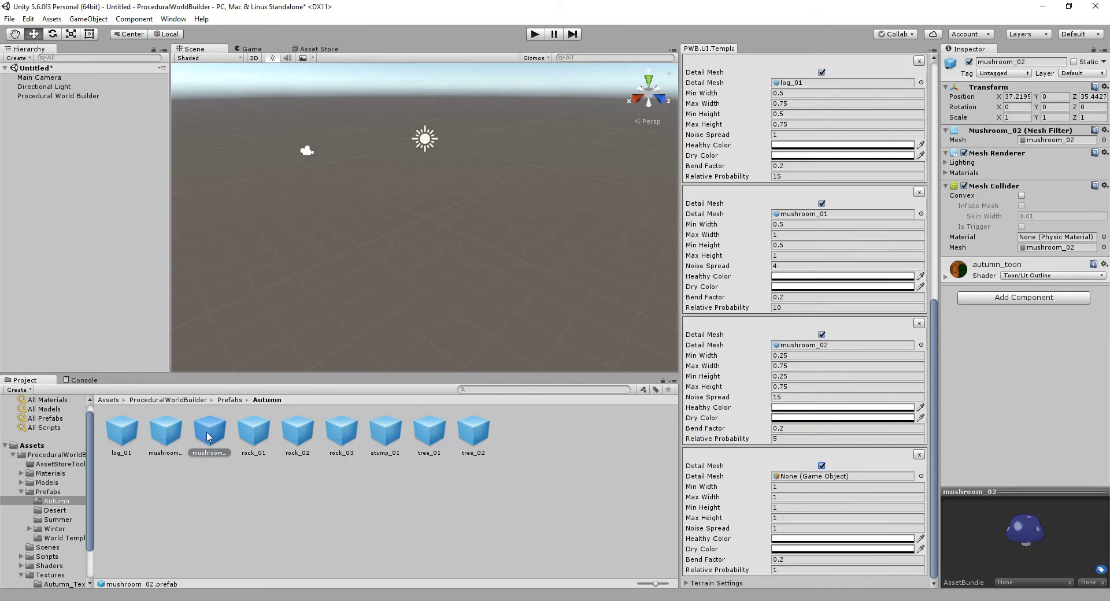
Step: Compare the Autumn rock prefabs and assign rock_01 as the new entry's detail mesh
click(258, 437)
click(340, 438)
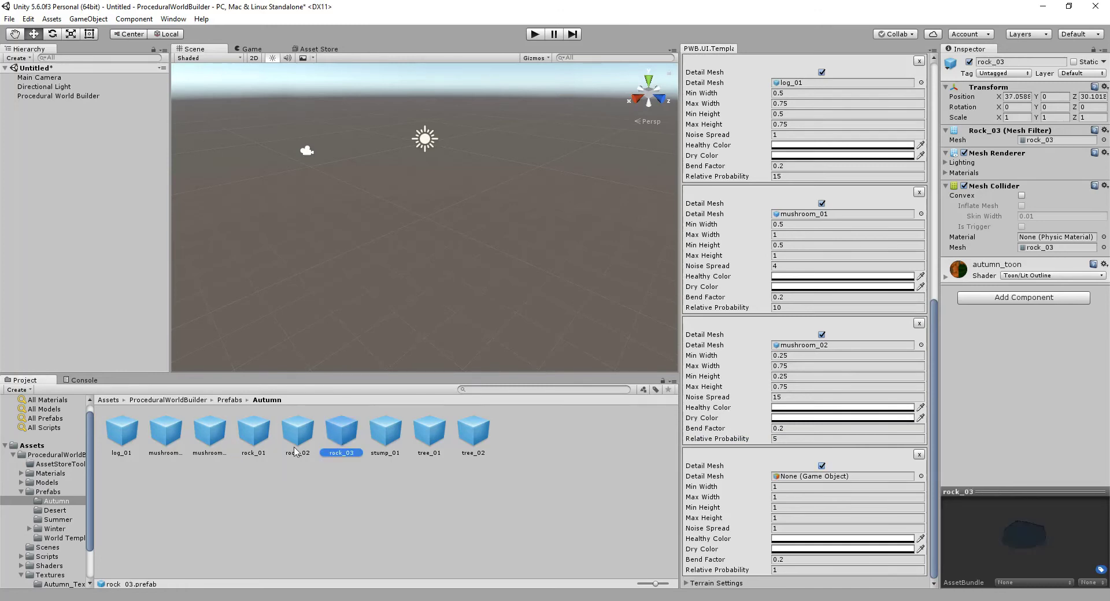
click(297, 445)
click(253, 425)
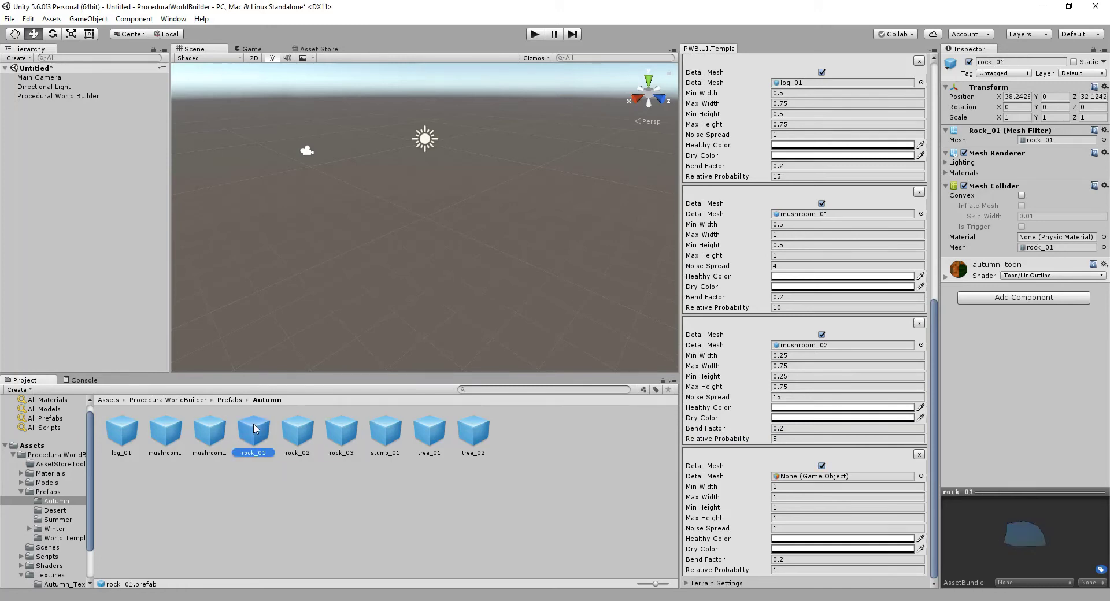
click(295, 426)
drag(261, 429, 809, 477)
Step: Set the rock_01 detail's minimum width and minimum height to 0.25
click(791, 486)
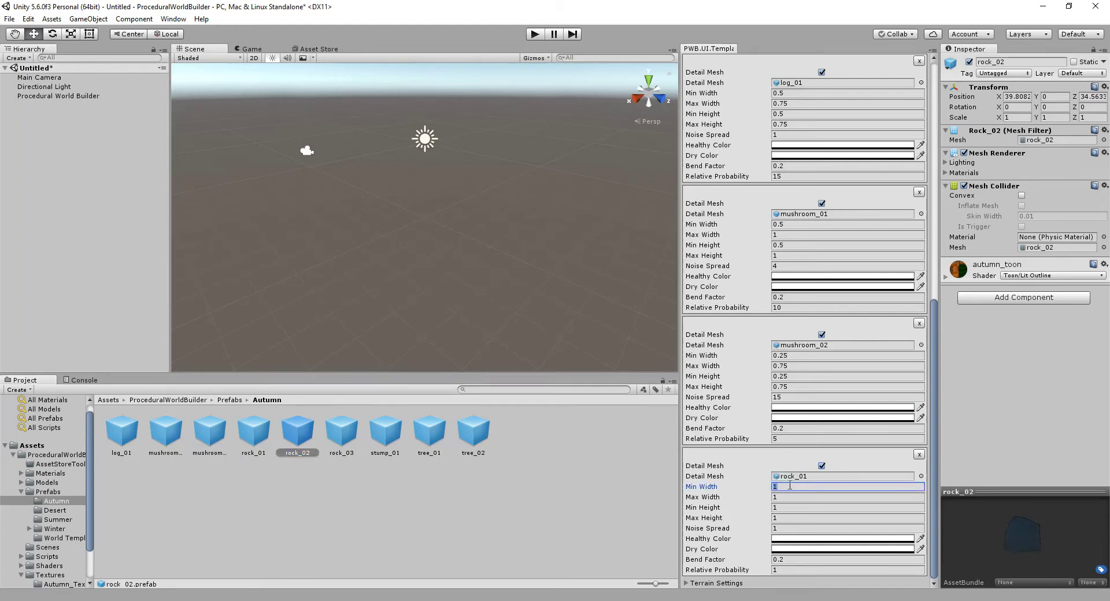
text(.25)
key(Tab)
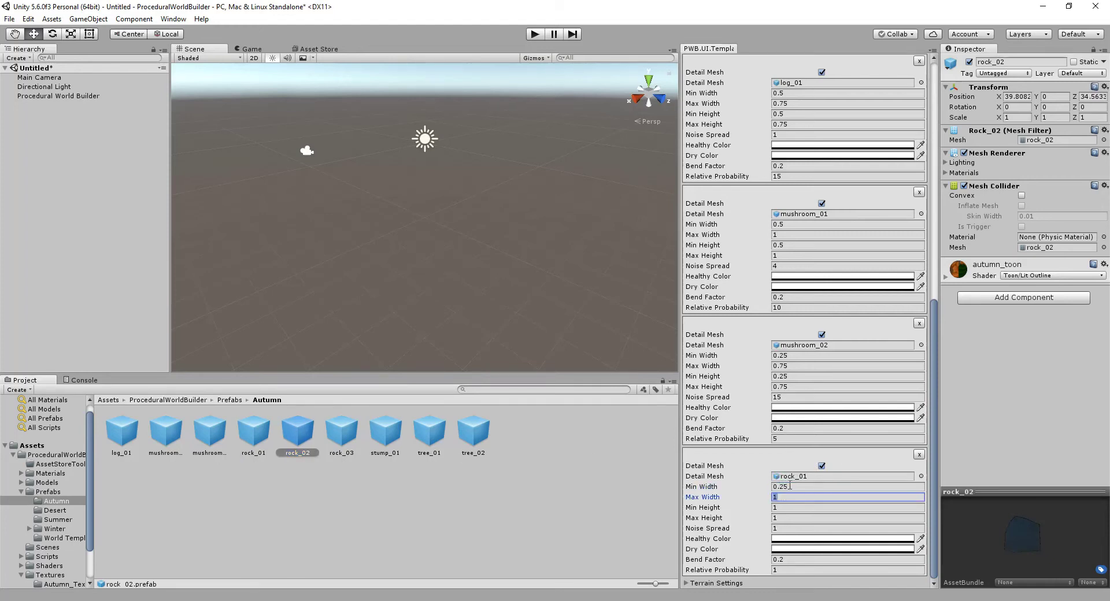
key(Tab)
text(.25)
key(Tab)
key(Tab)
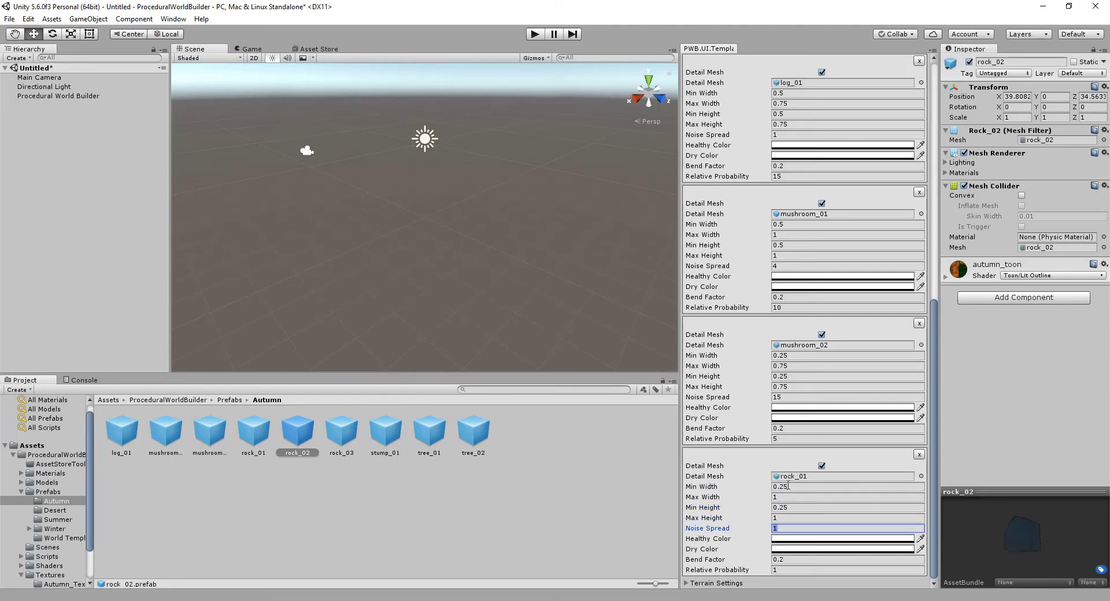
Step: Set the rock_01 detail's relative probability to 12
click(797, 571)
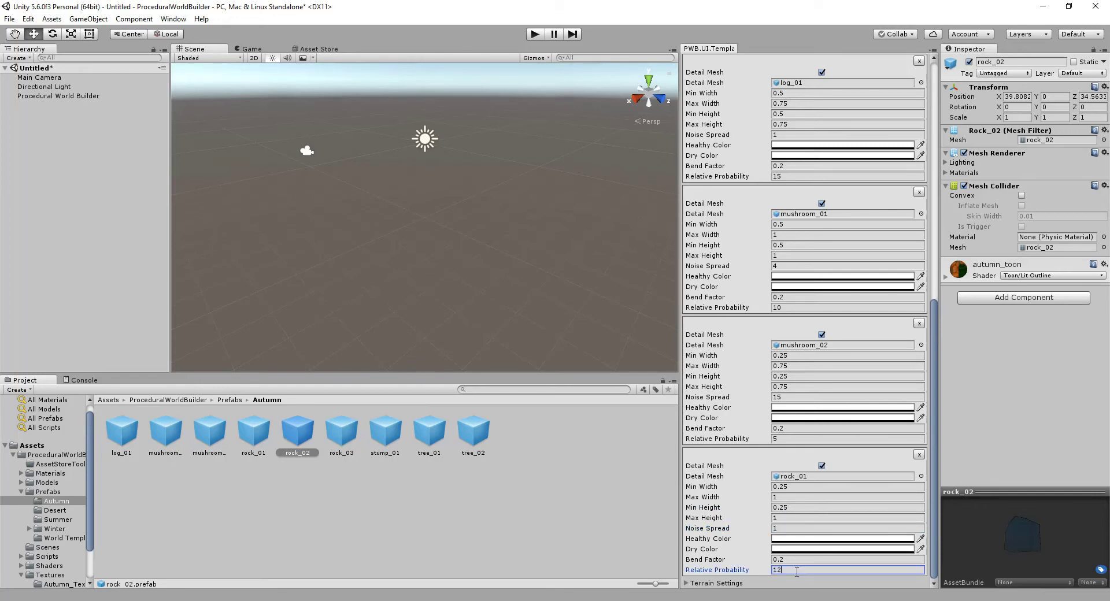
text(12)
click(552, 519)
Step: Add a seventh environment detail entry that uses the stump_01 prefab as its detail mesh
scroll(786, 195, up, 12)
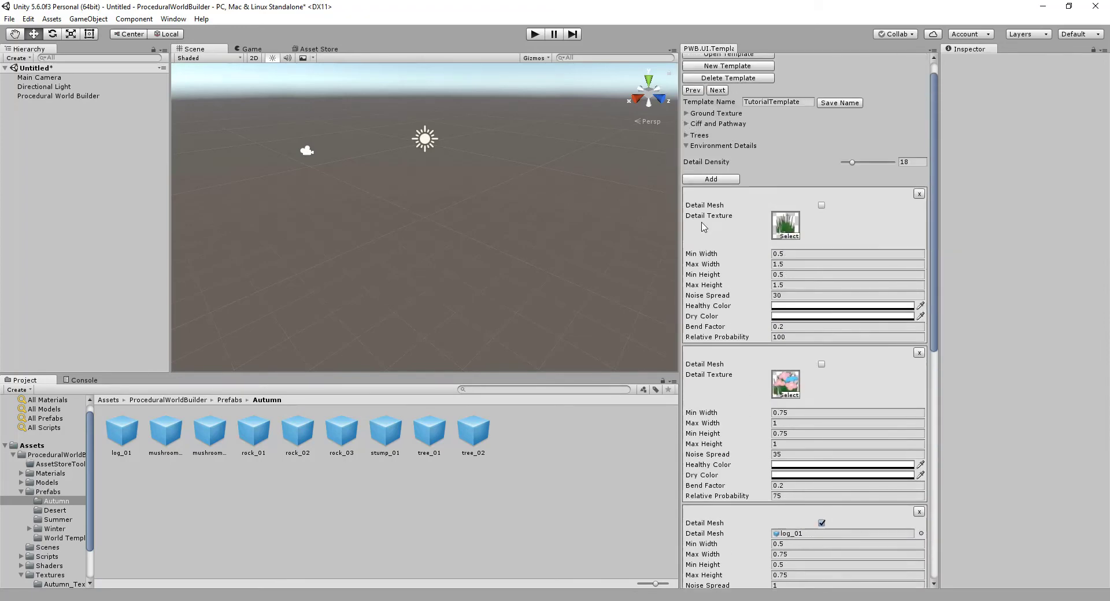
click(711, 198)
scroll(714, 242, down, 12)
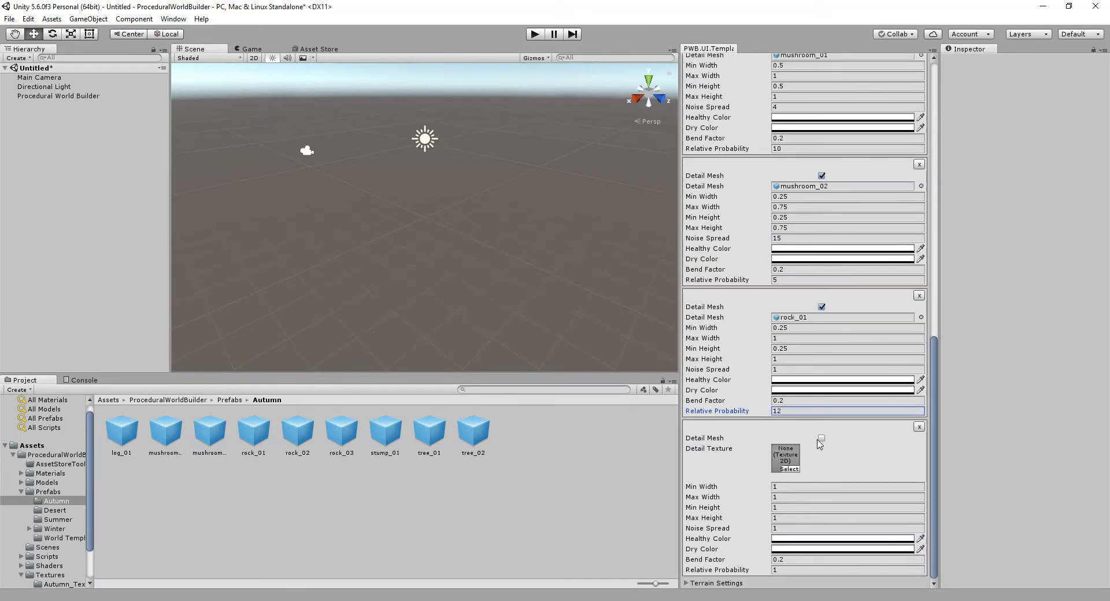
scroll(820, 445, up, 1)
click(821, 473)
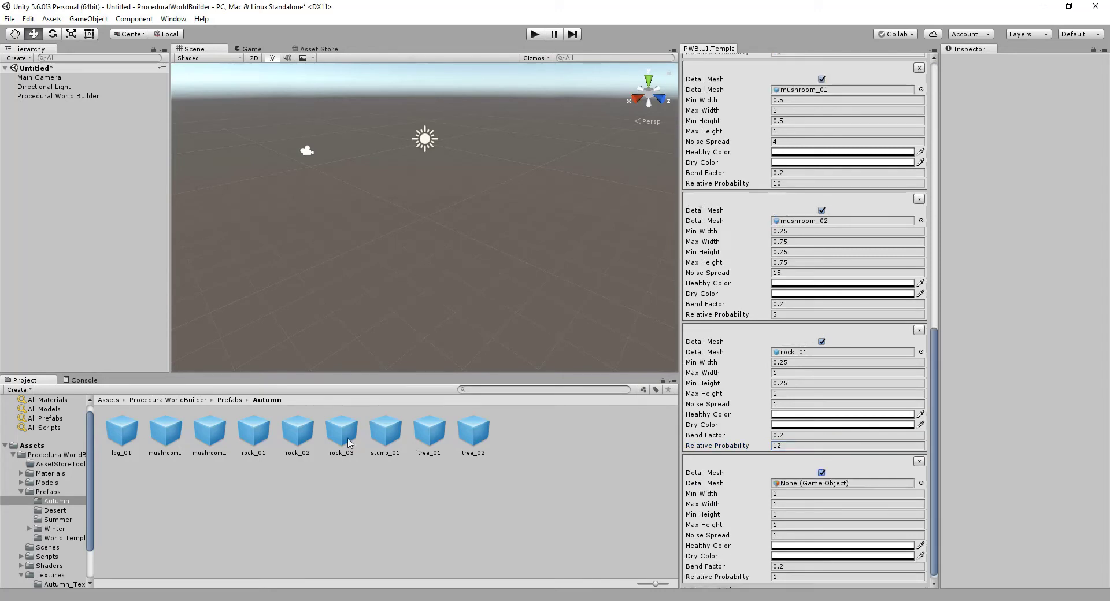
drag(385, 432, 786, 484)
Step: Set the stump_01 detail's minimum width and minimum height to 0.5
click(789, 493)
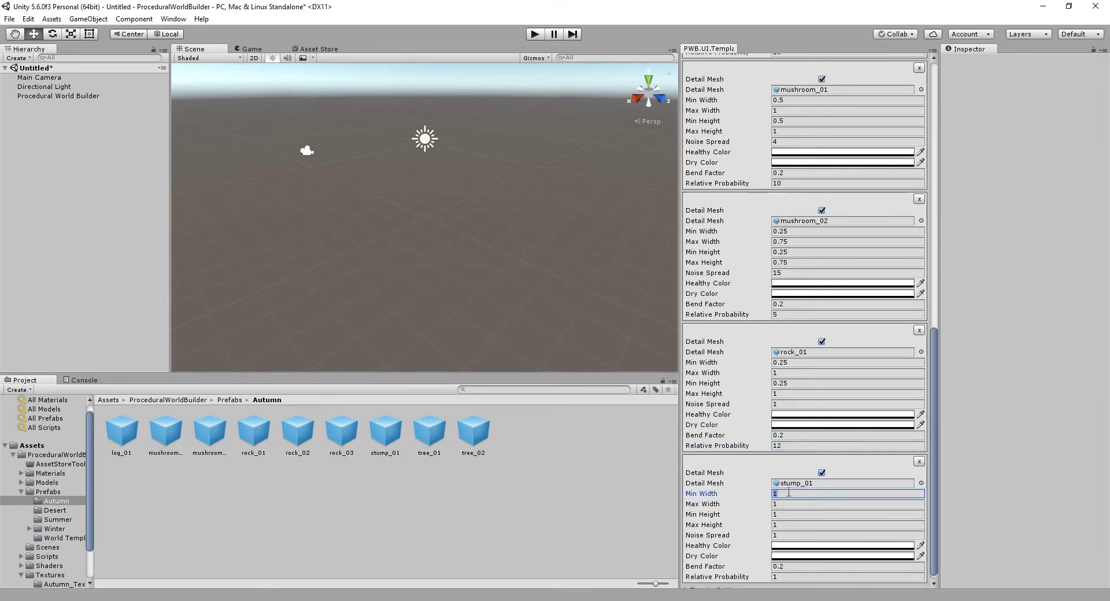
text(1)
text(0.5)
key(Tab)
key(Tab)
text(0.5)
key(Tab)
key(Tab)
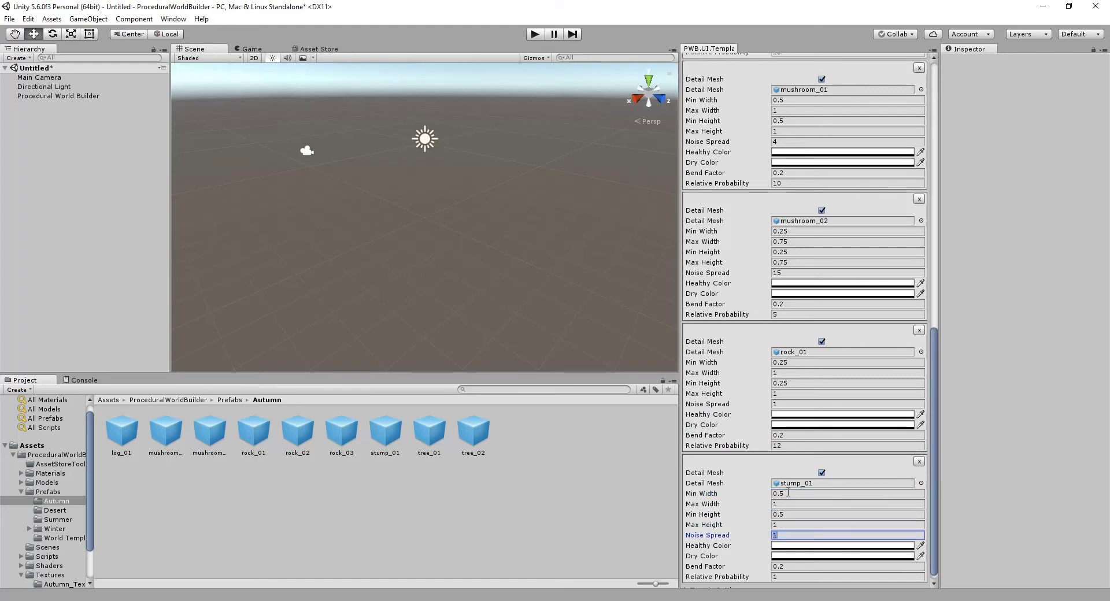
Step: Set the stump_01 detail's relative probability to 8
scroll(865, 465, down, 1)
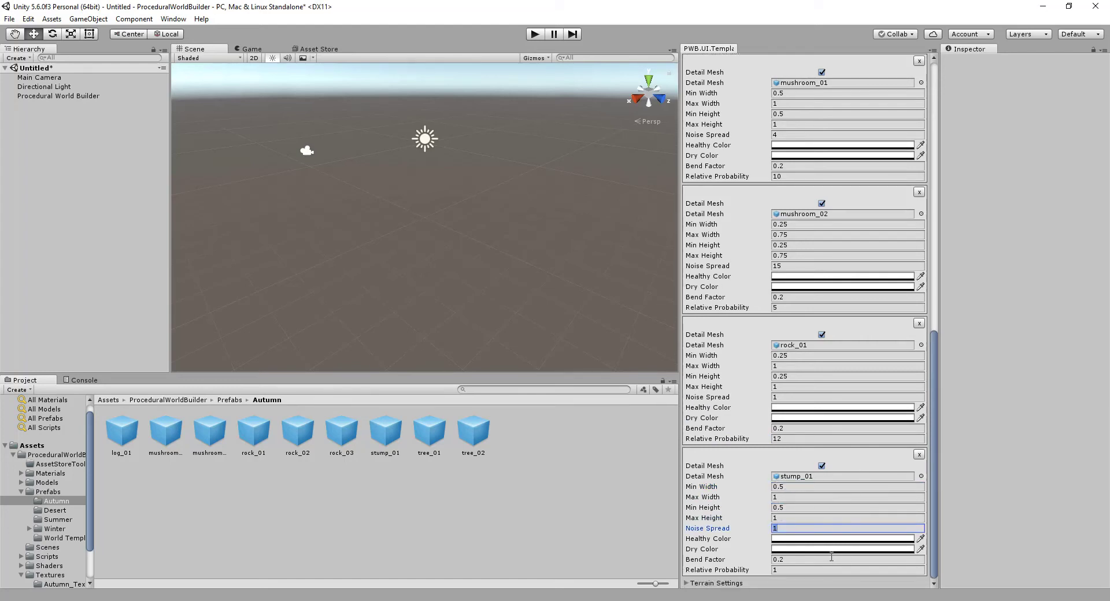
click(813, 570)
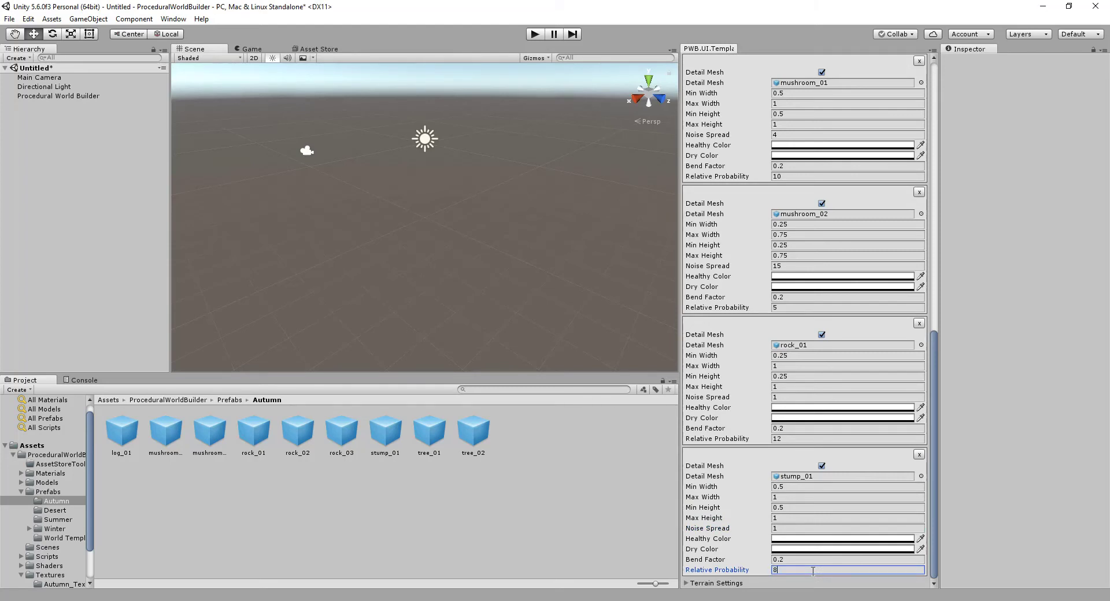
click(959, 485)
Step: Collapse the template's Environment Details section and expand its Terrain Settings
scroll(742, 225, up, 15)
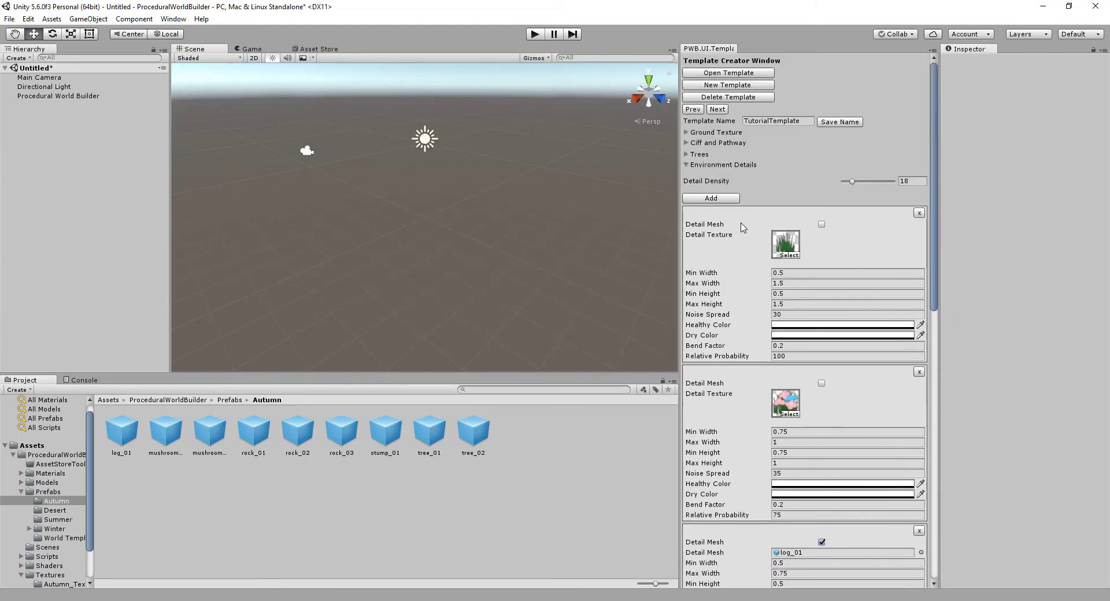
click(687, 165)
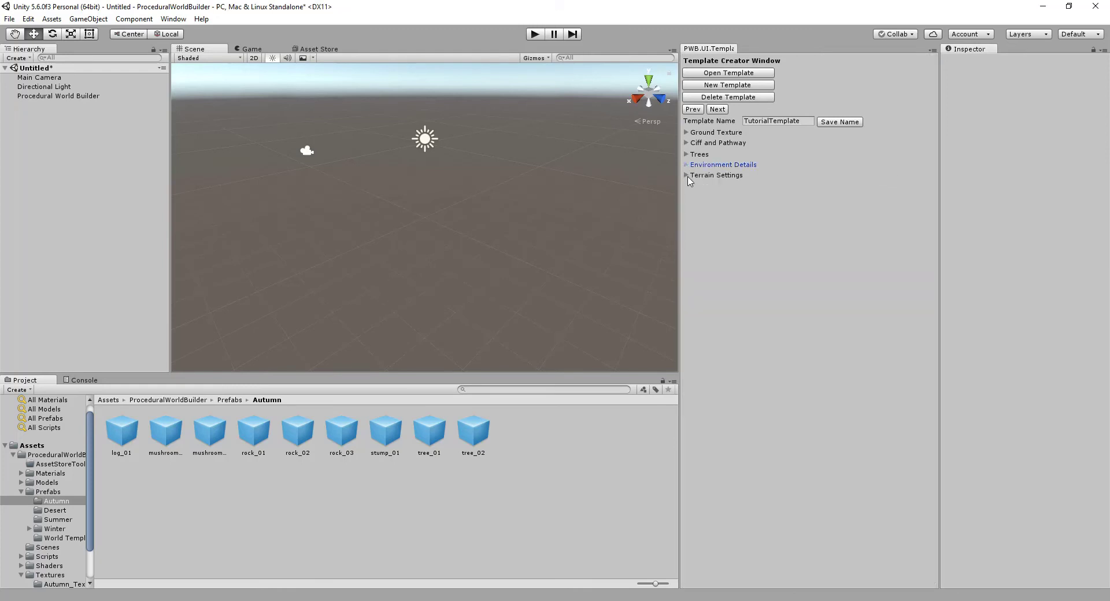
click(697, 176)
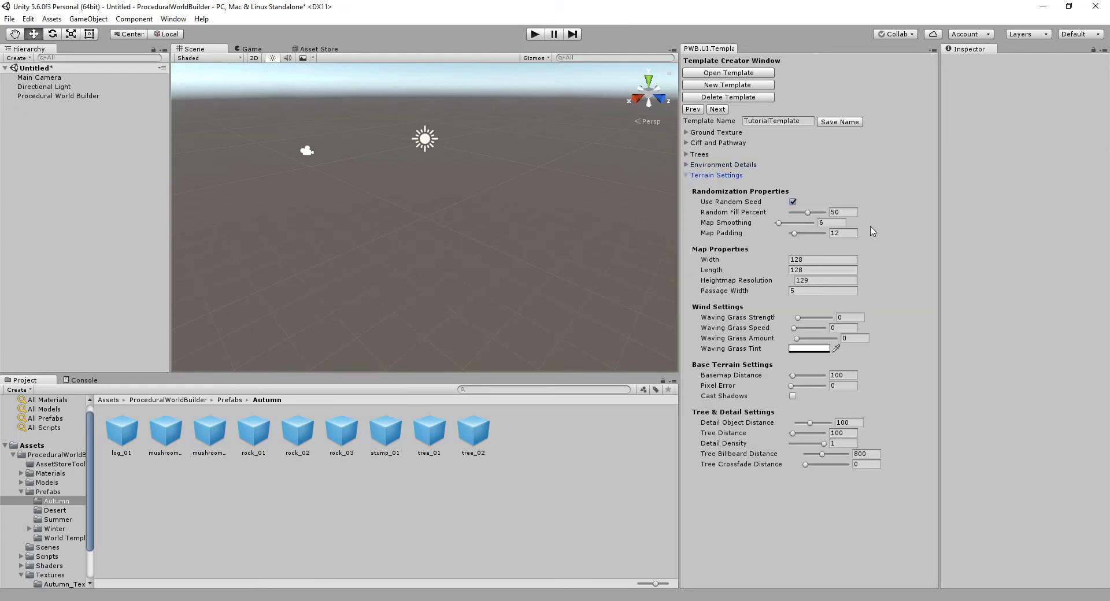
Step: Turn off the random seed in the terrain settings and set the seed to "Procedural"
click(793, 202)
click(786, 213)
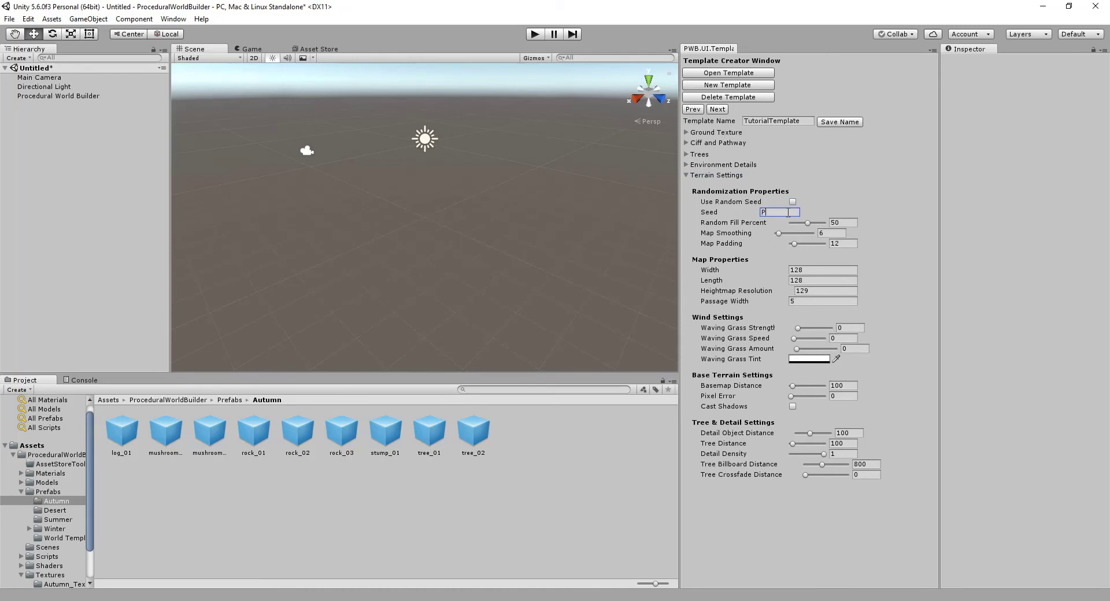
text(Procedural Wrodl)
key(BackSpace)
key(BackSpace)
key(BackSpace)
key(BackSpace)
key(BackSpace)
key(BackSpace)
key(Tab)
Step: Set the map padding to 38, width and length to 256, heightmap resolution to 257 and passage width to 10
click(798, 243)
drag(801, 244, 805, 248)
click(809, 269)
key(Tab)
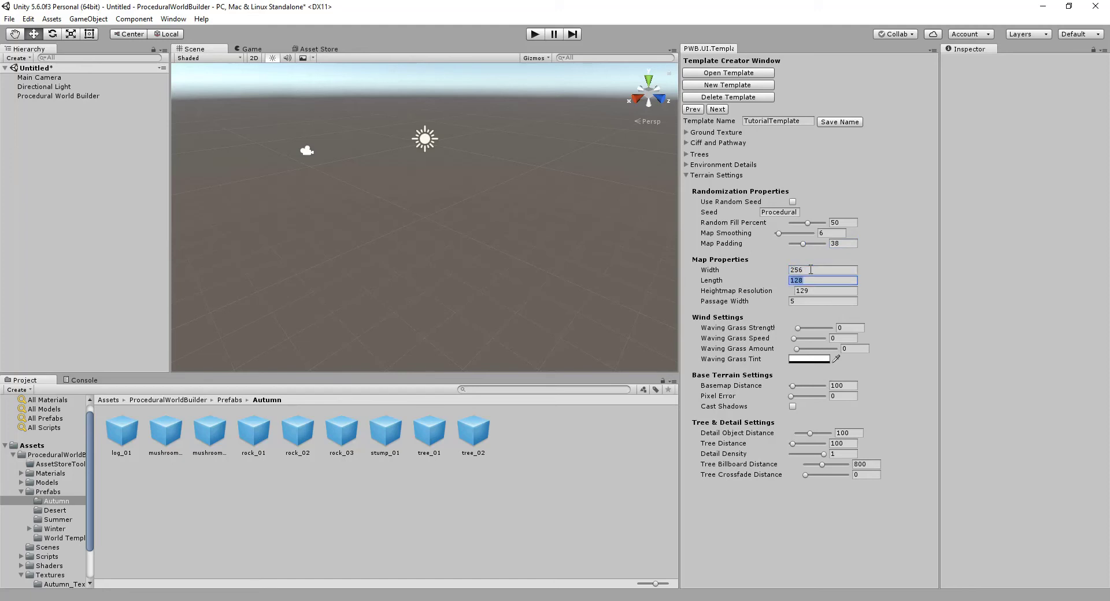
key(Tab)
click(808, 303)
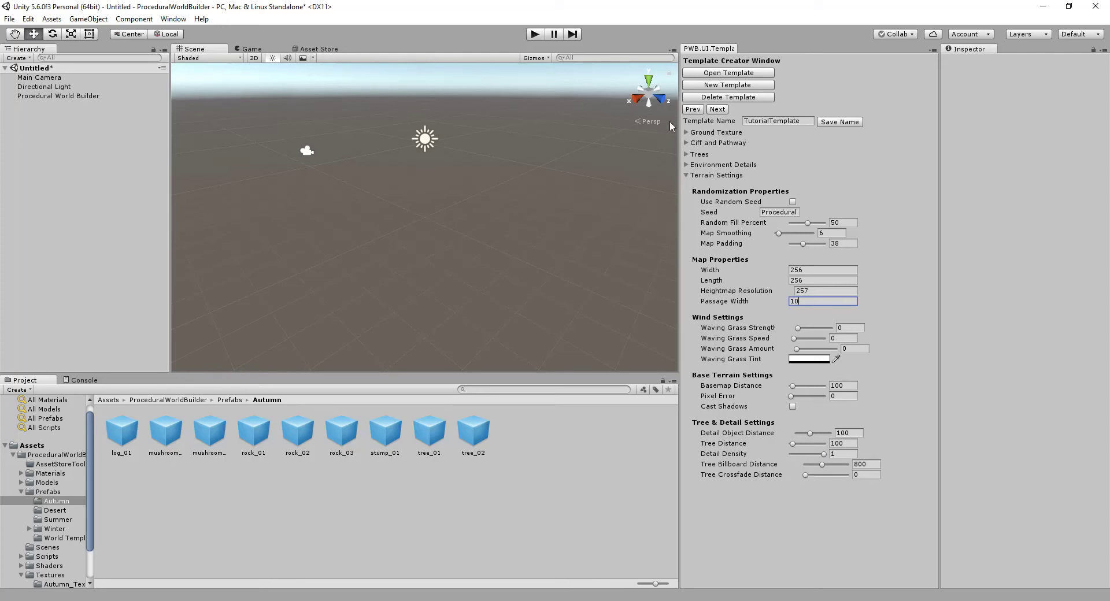
Step: Collapse the Terrain Settings and the expanded Prefabs and Textures folders, and open the root Assets folder
click(685, 175)
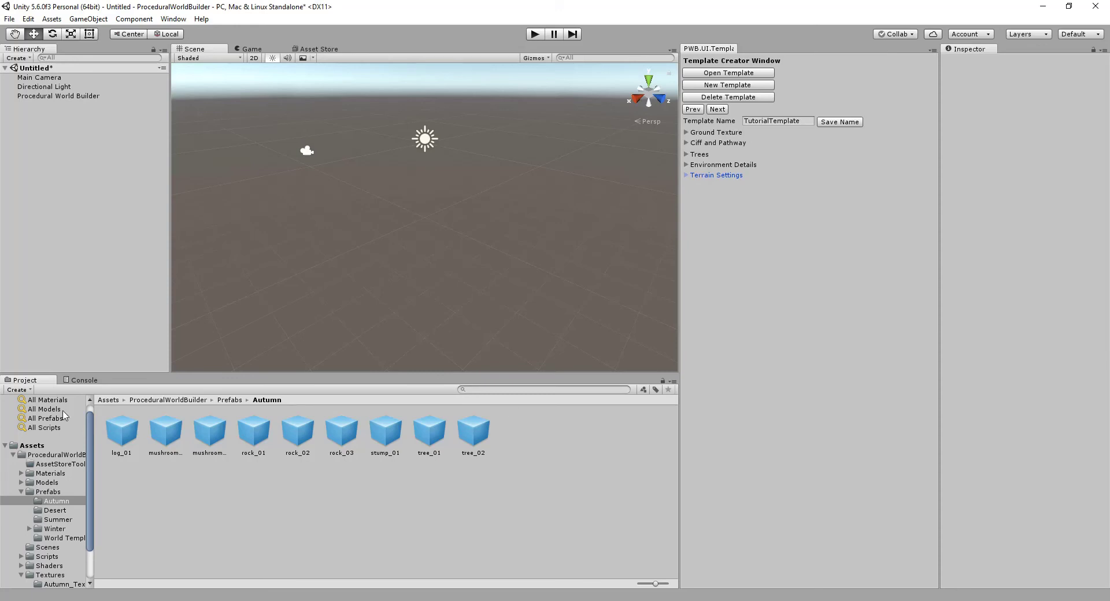
scroll(57, 439, up, 1)
click(23, 509)
click(21, 502)
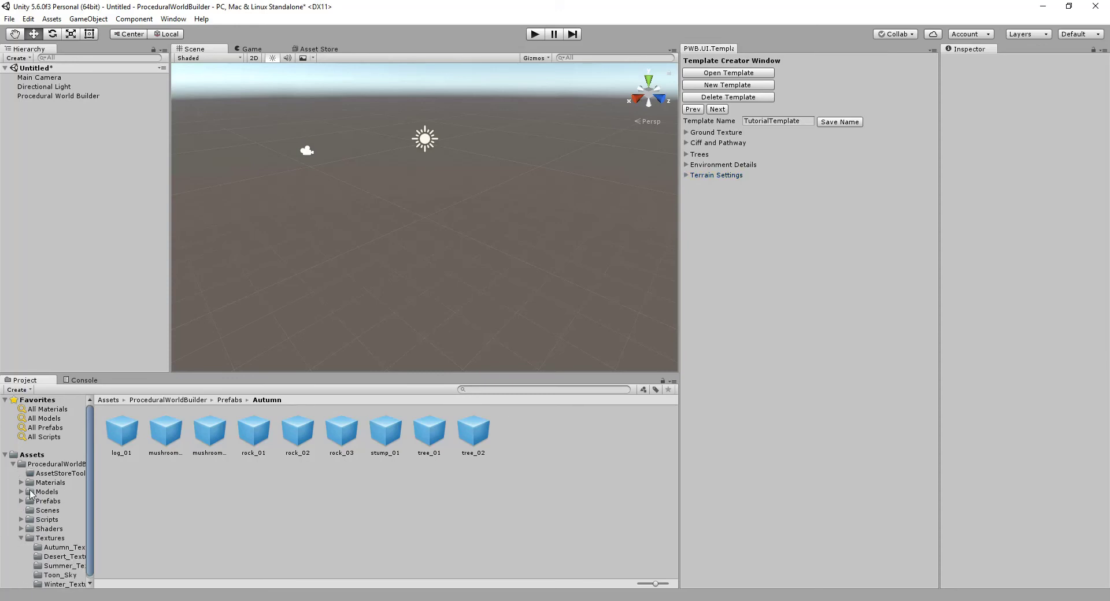
click(21, 538)
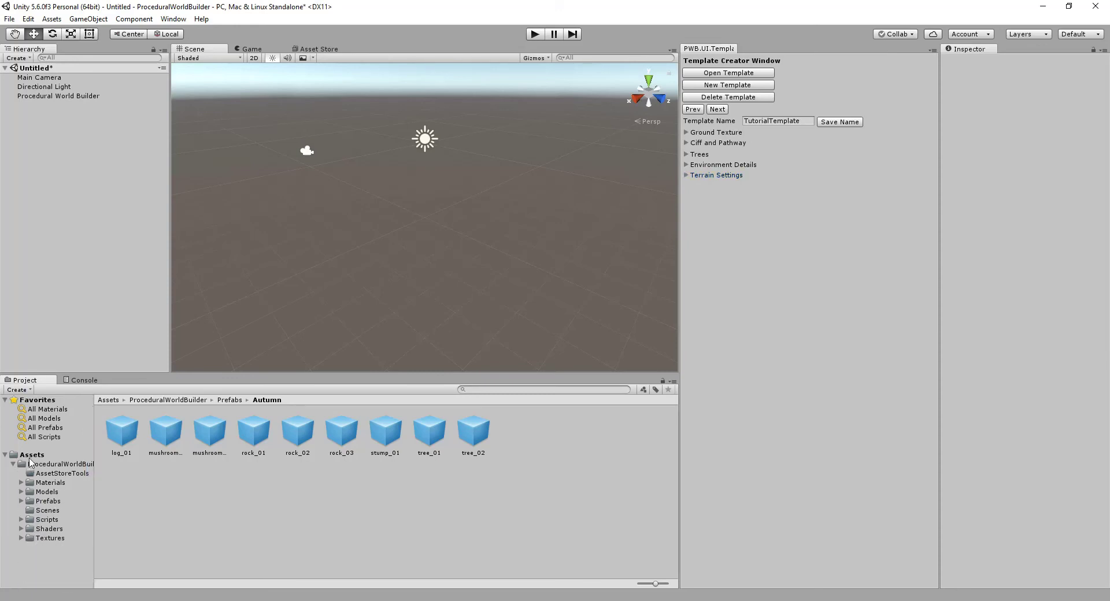
click(28, 456)
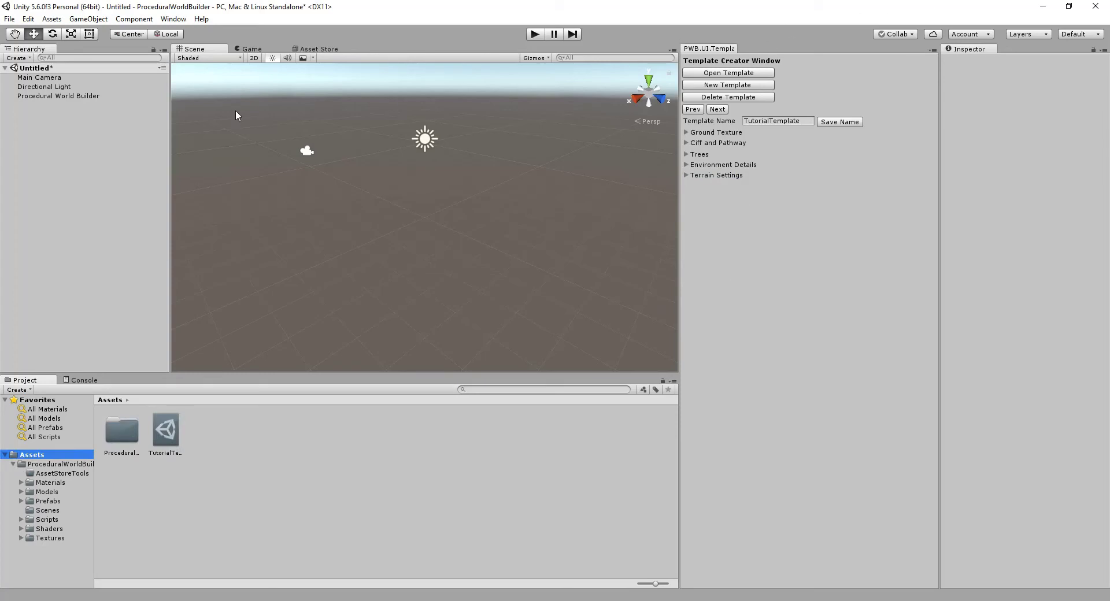
Step: Assign the TutorialTemplate asset to the Procedural World Builder object and build the world from it
click(58, 96)
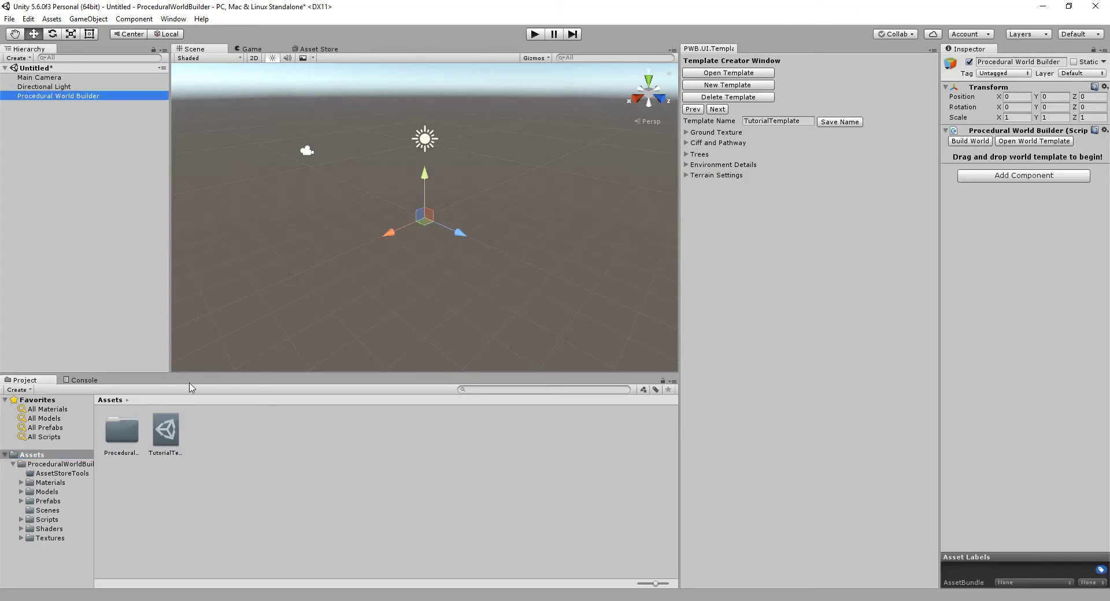
click(167, 429)
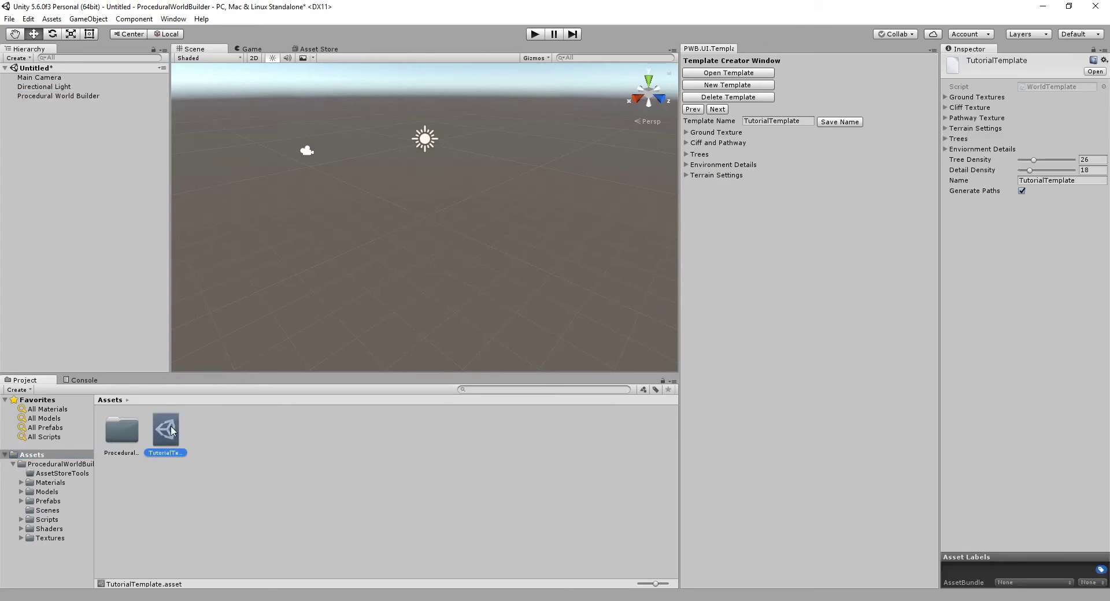
click(47, 97)
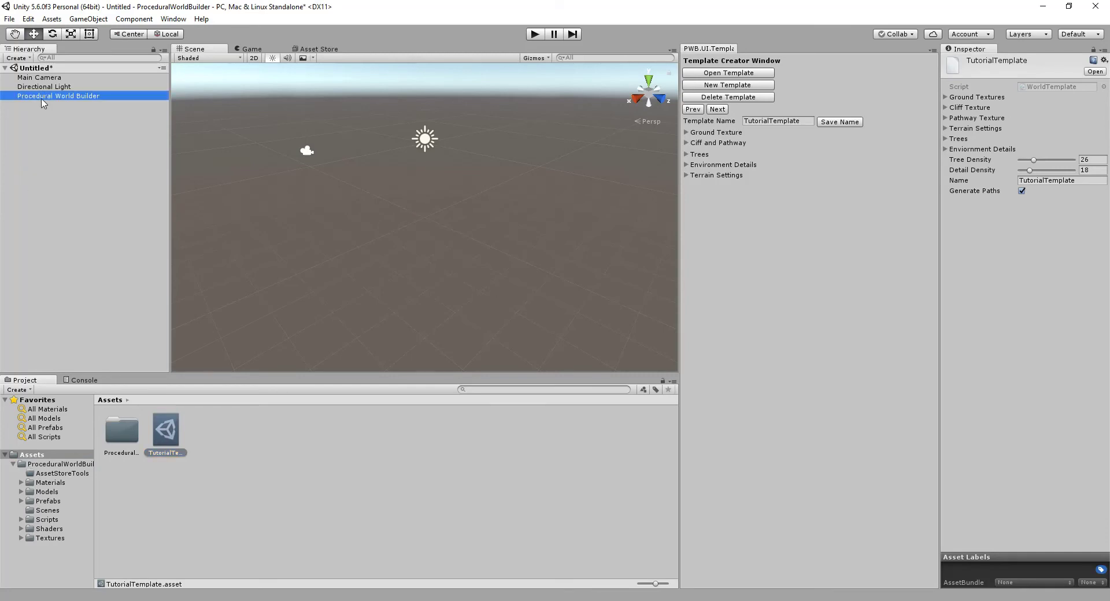
drag(167, 431, 1004, 161)
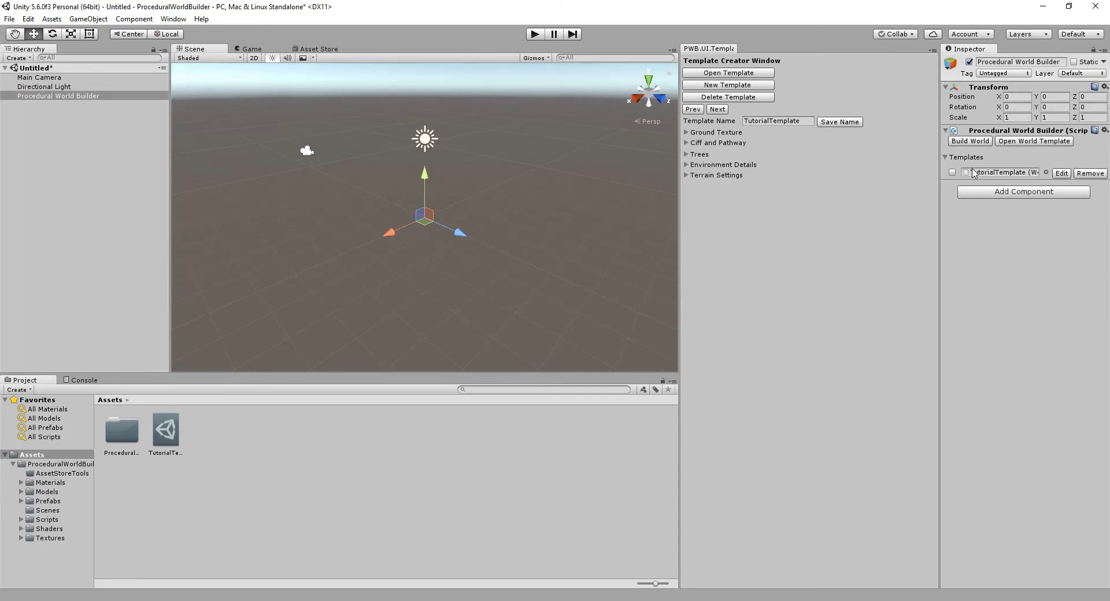
click(955, 143)
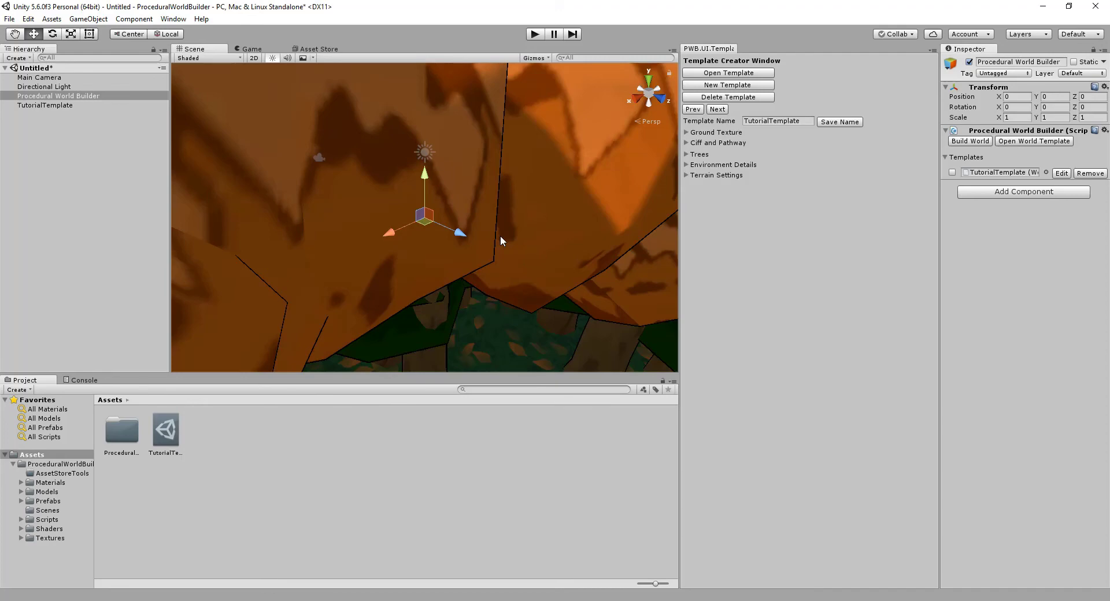
Step: Examine the generated world's paths, cliffs, trees and flowers from above and close to the ground
scroll(500, 235, down, 10)
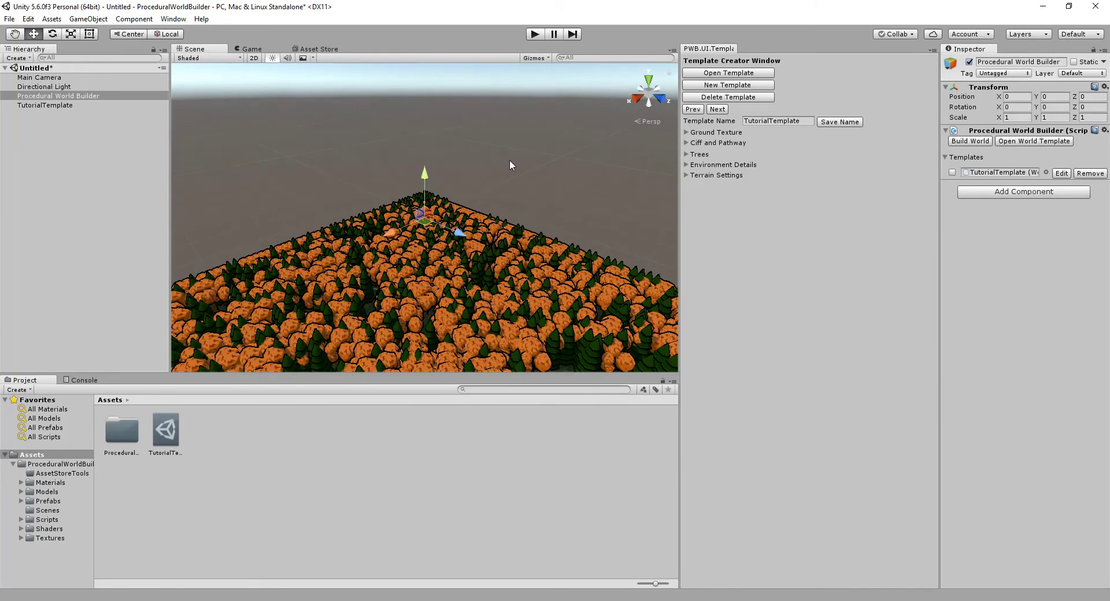
scroll(509, 162, down, 10)
right_drag(370, 217, 729, 240)
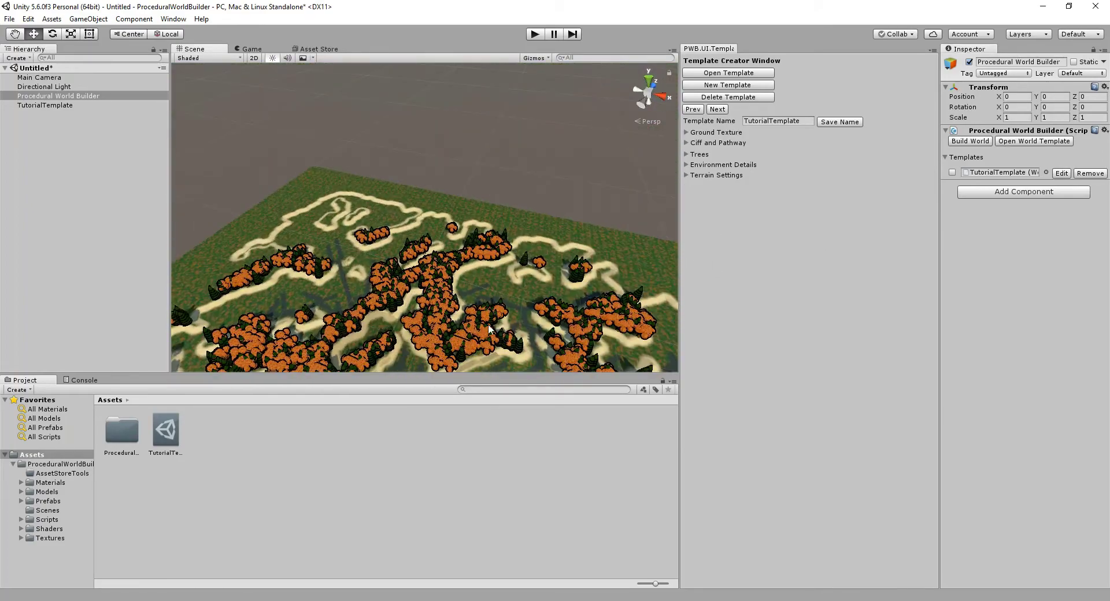
right_drag(487, 324, 502, 235)
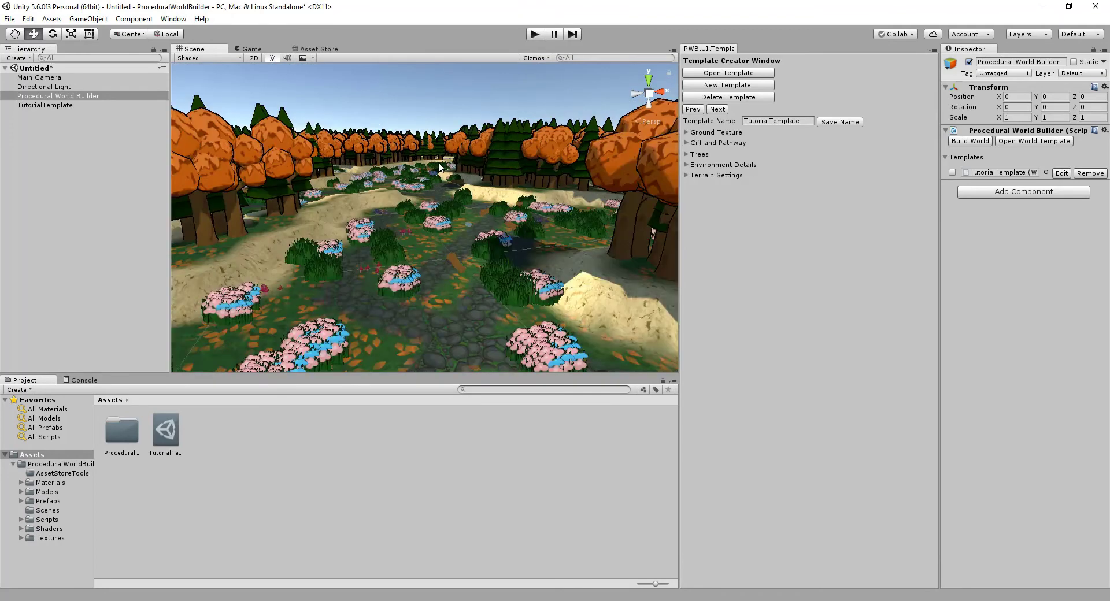
scroll(435, 178, down, 4)
right_drag(395, 163, 383, 226)
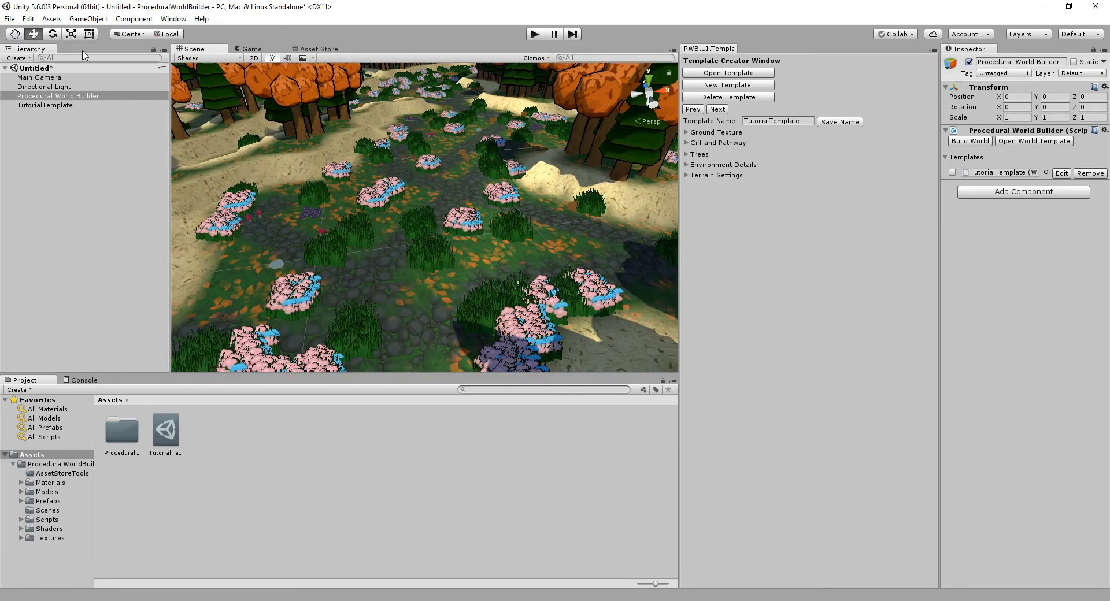
Step: Find Unity Technologies' Standard Assets in the Asset Store by searching "standard assets" and import the package
click(87, 18)
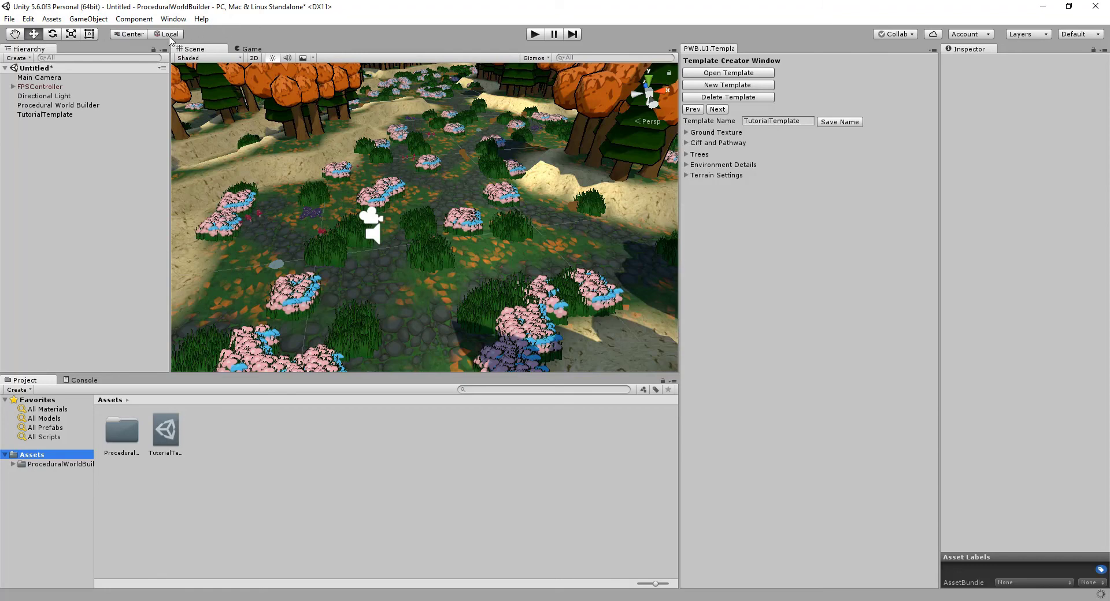
click(174, 19)
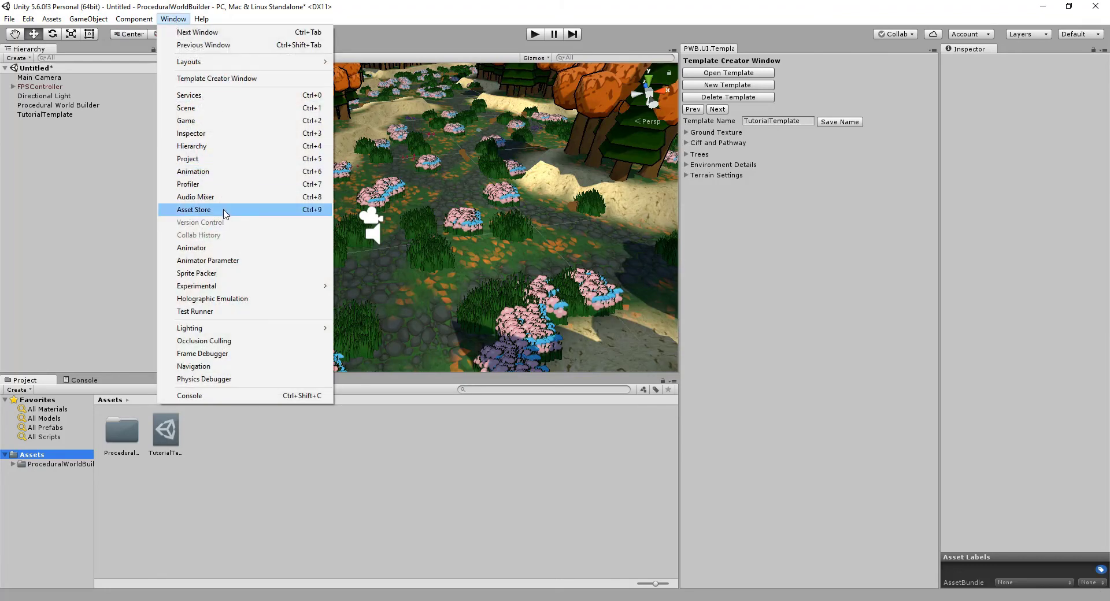
click(193, 209)
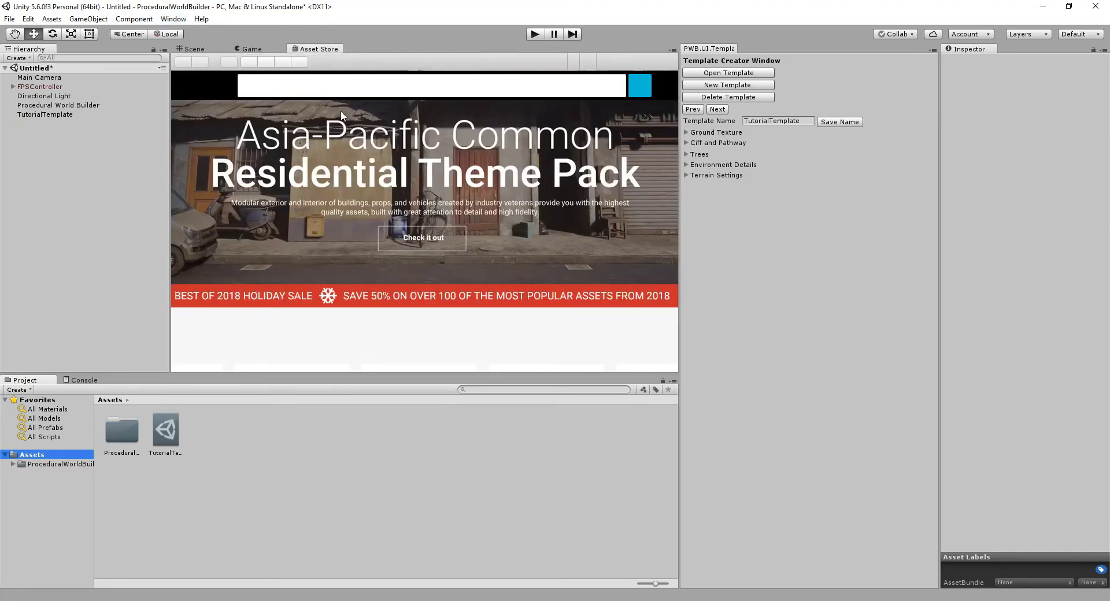
click(320, 83)
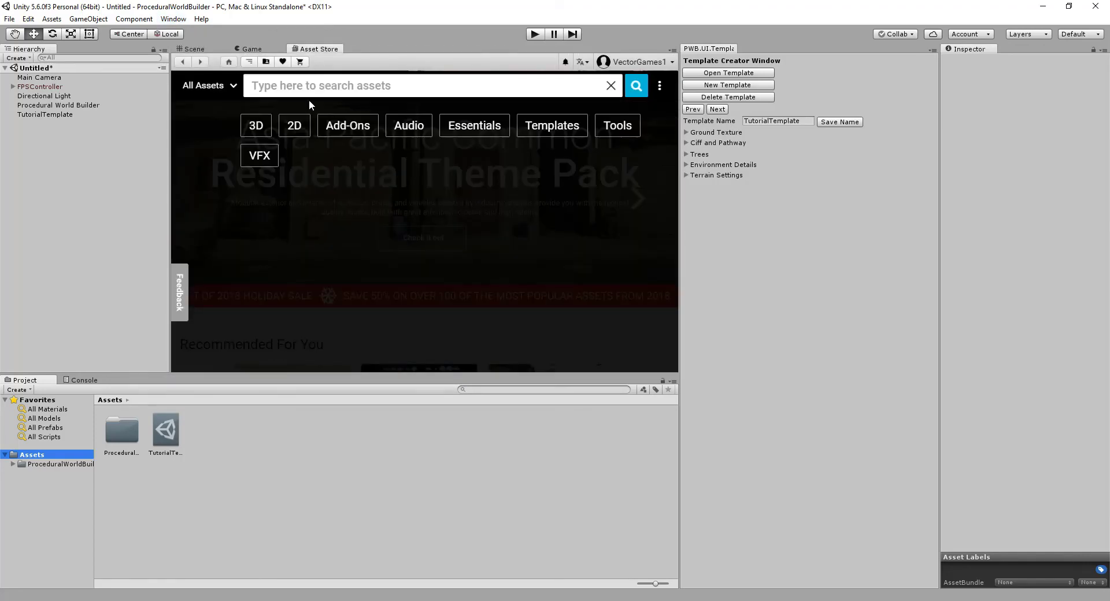
text(standard assets)
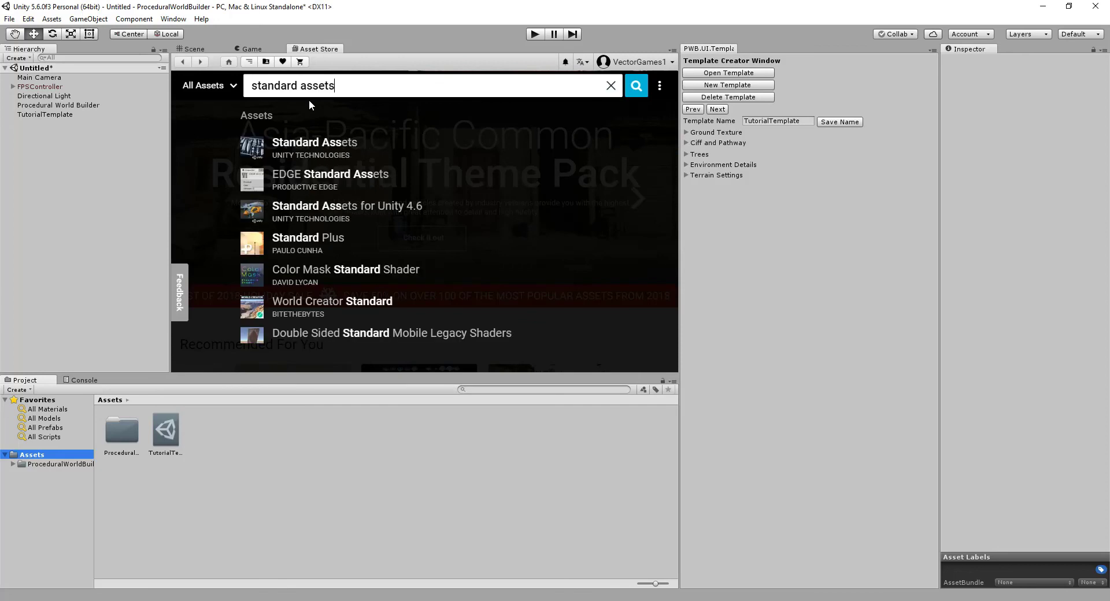
click(317, 117)
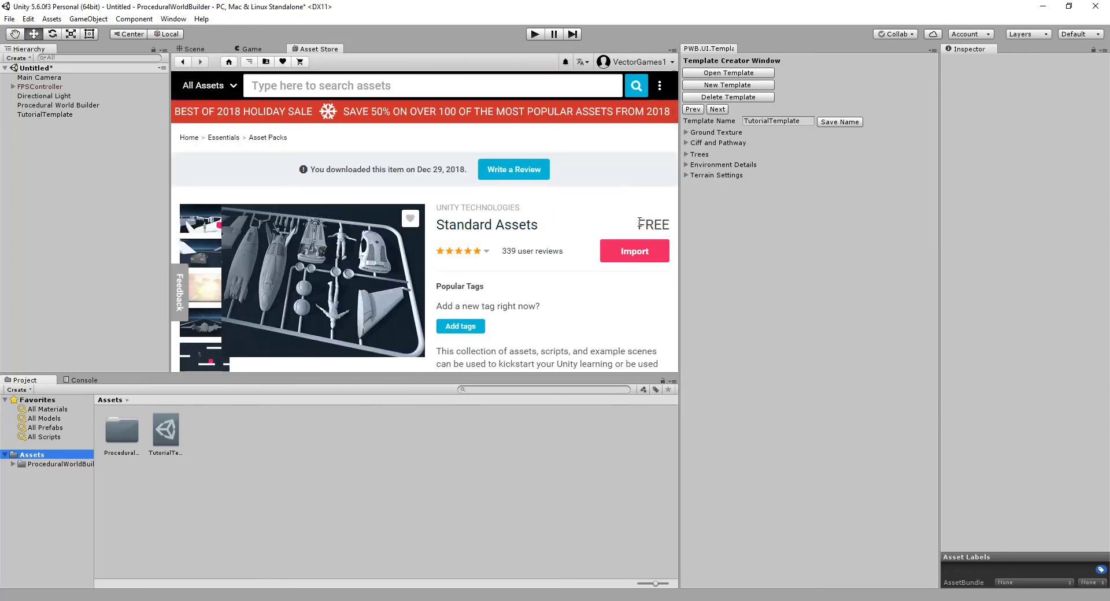
click(635, 252)
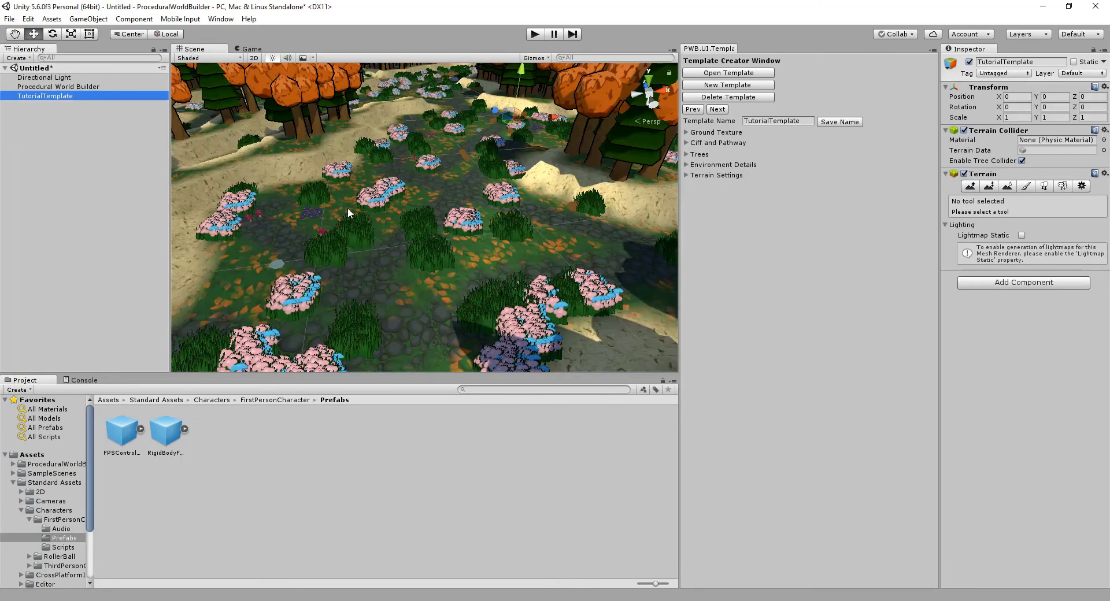
Step: Place the FPSController prefab on the path in the generated world and run the game with Maximize On Play enabled
drag(127, 432, 364, 153)
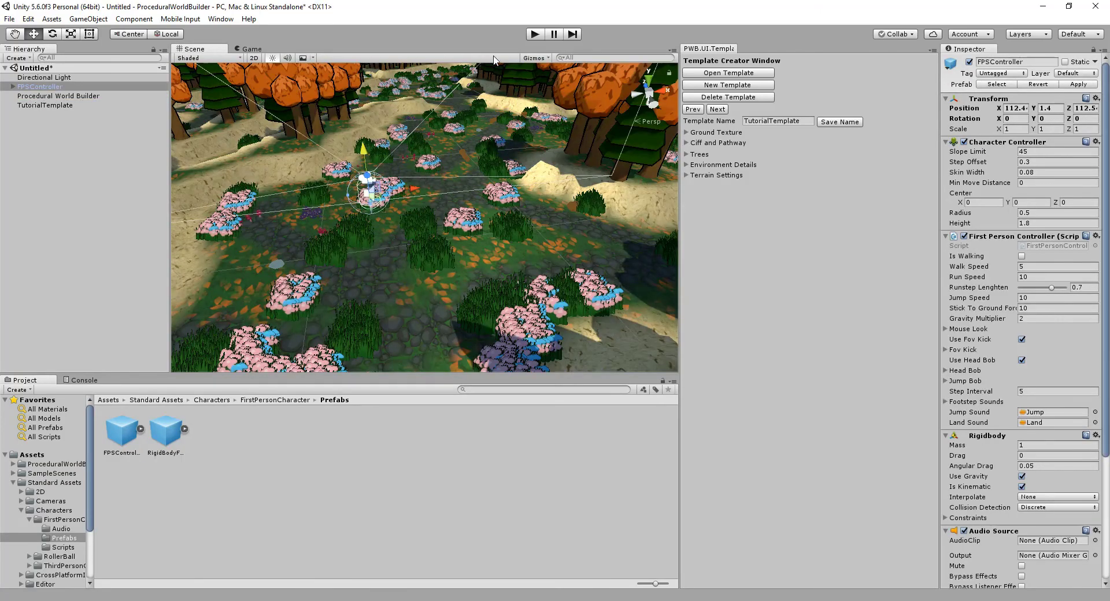
click(531, 34)
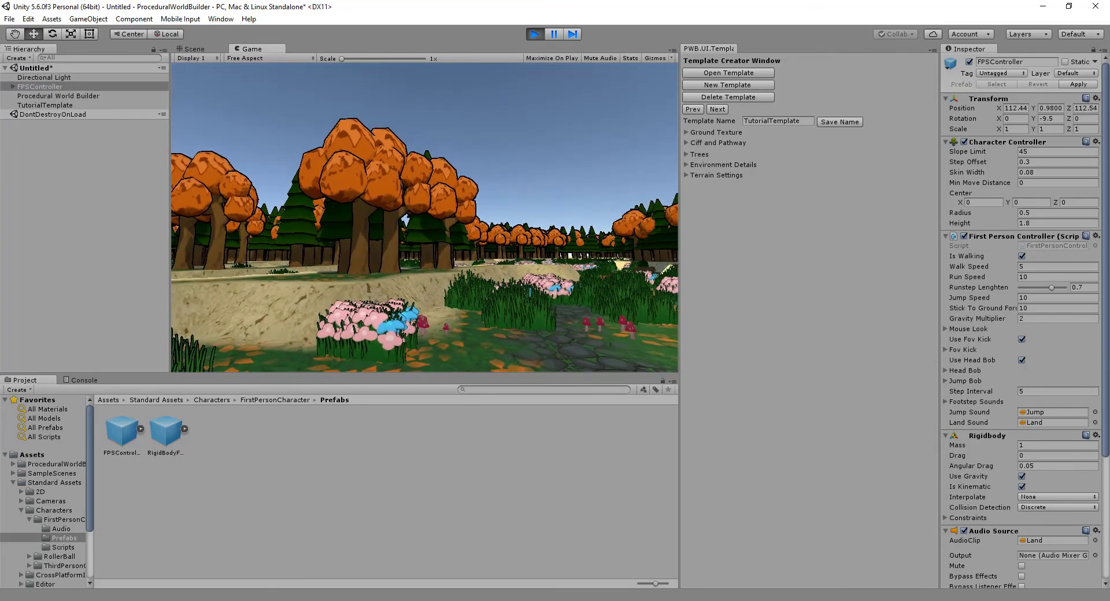
key(Escape)
click(571, 58)
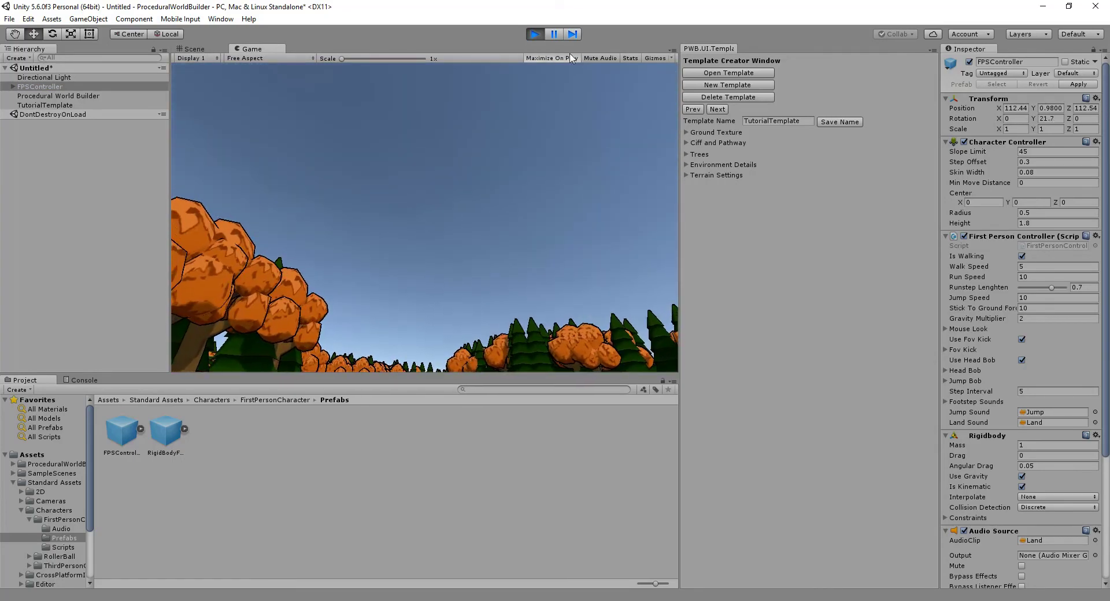
click(554, 35)
click(553, 34)
click(553, 90)
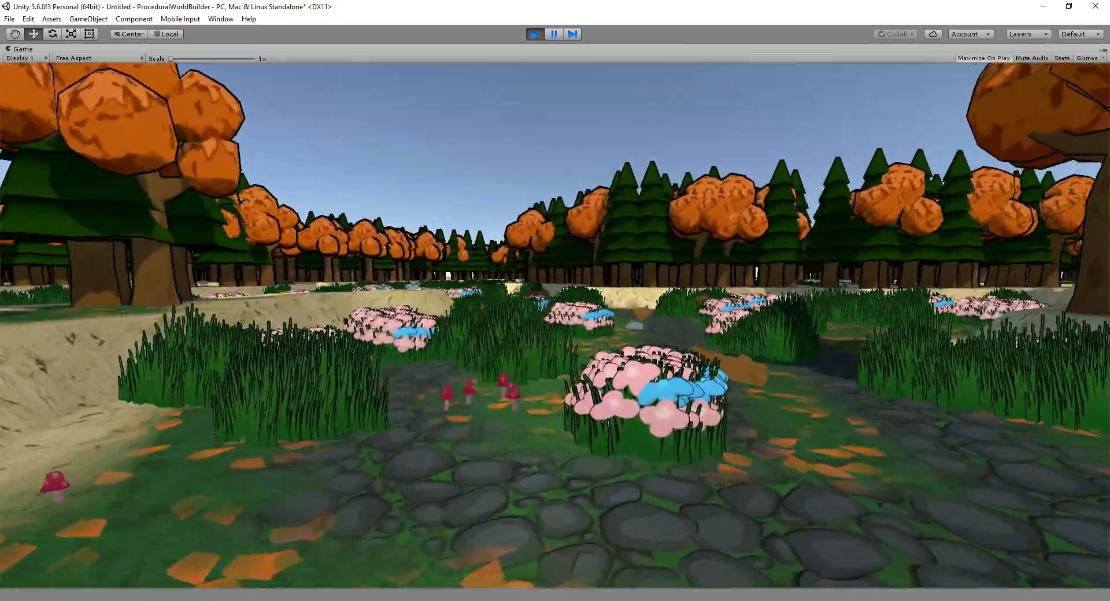
Step: Walk through the generated autumn world in first person to examine its paths, cliffs, trees and details, and exit play mode
key(w)
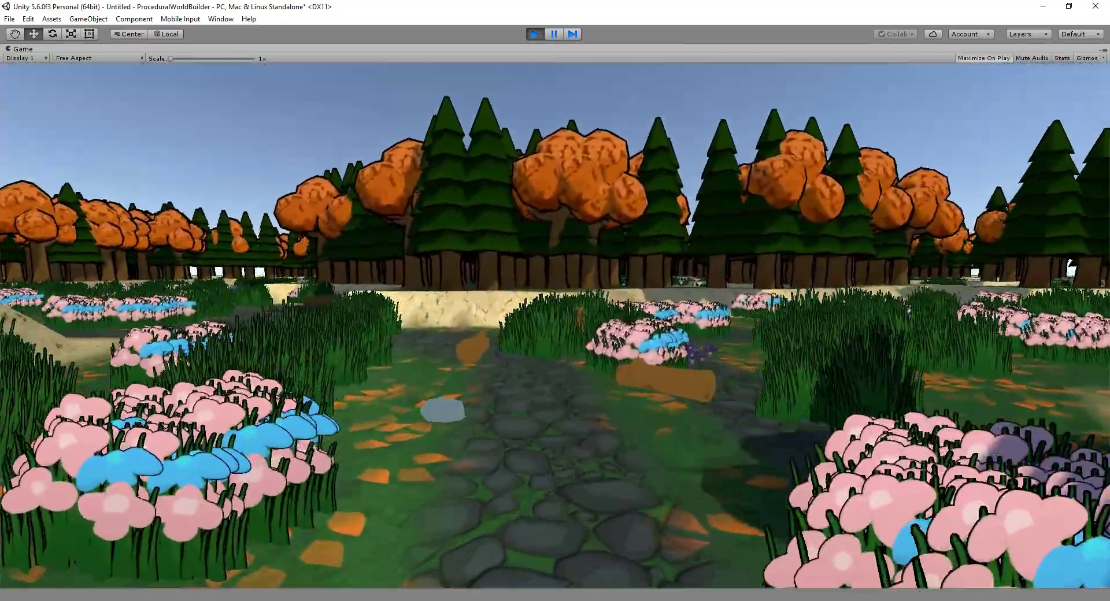
key(w)
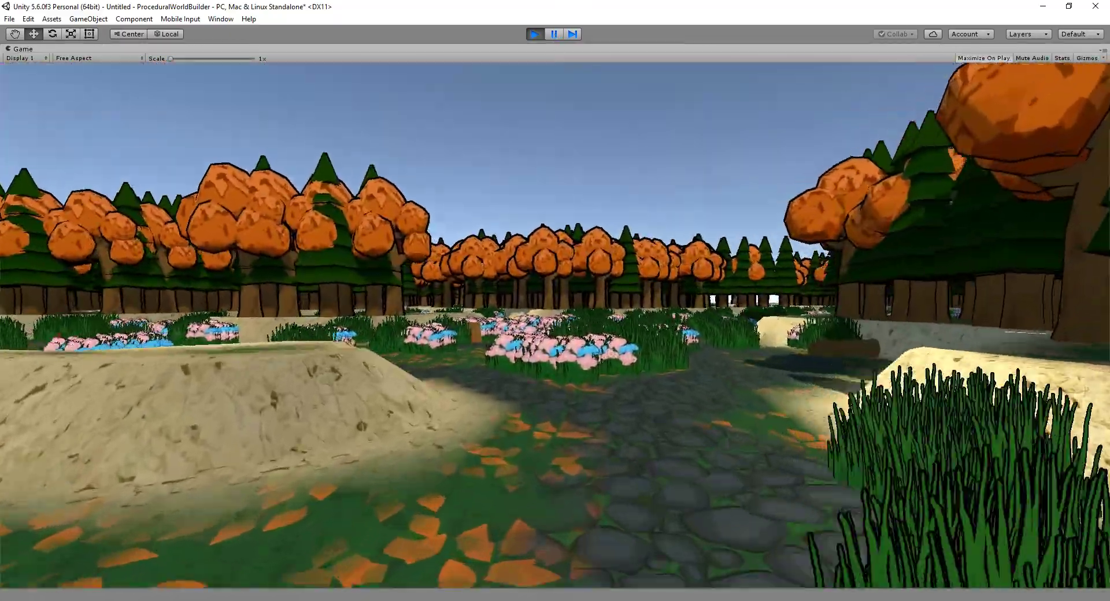
key(w)
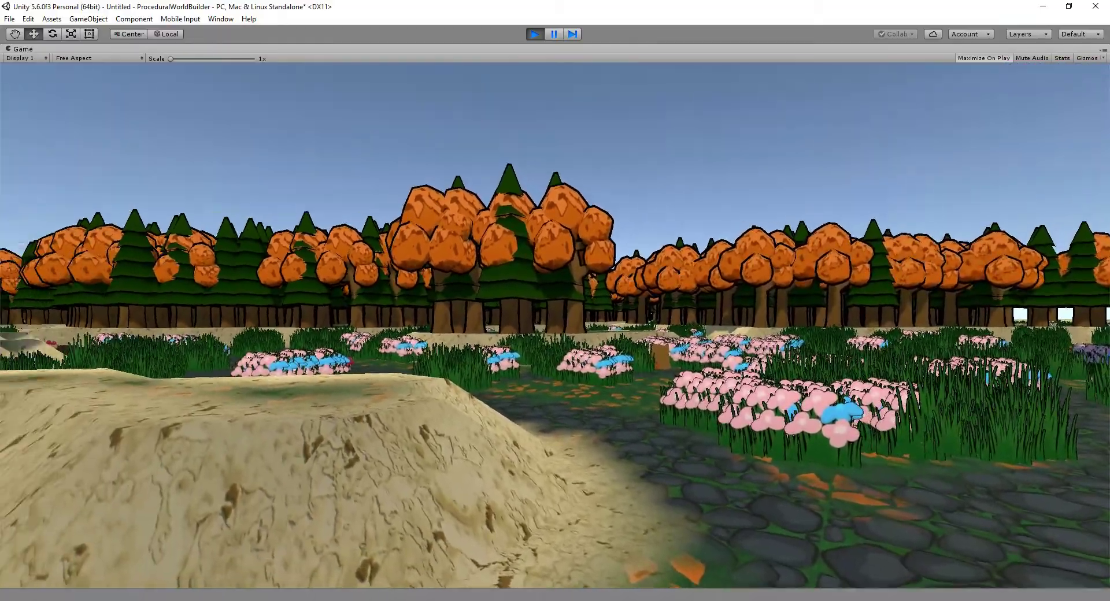
key(w)
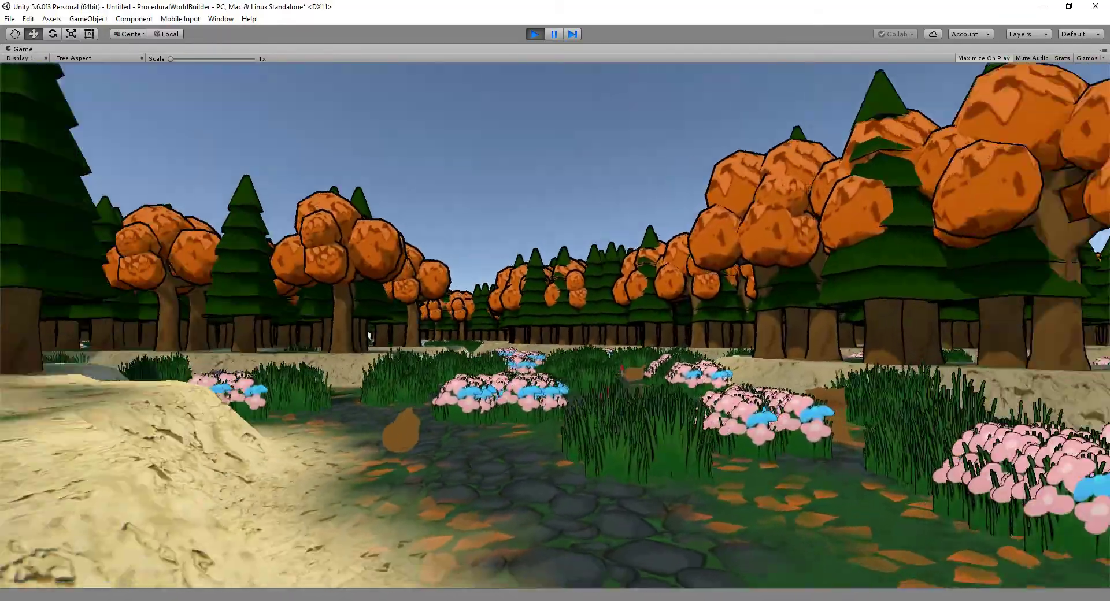
key(w)
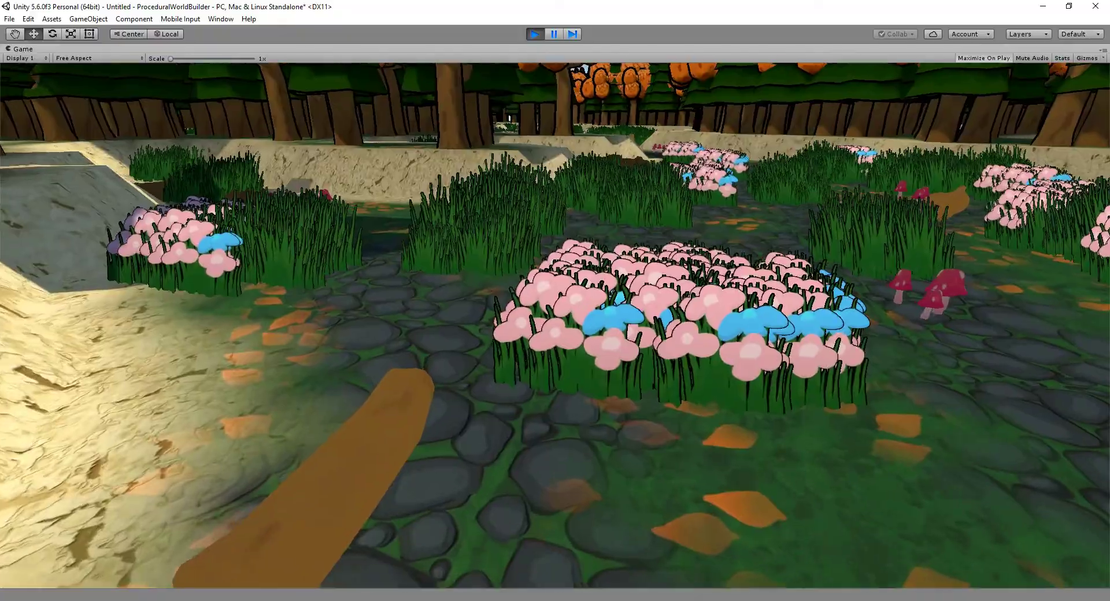
key(w)
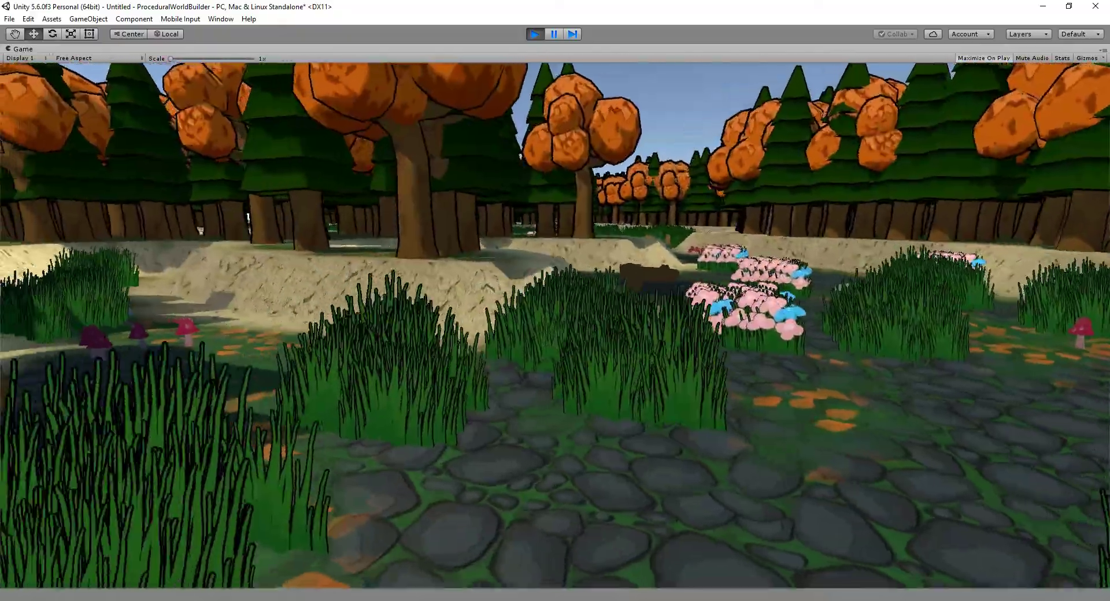
key(w)
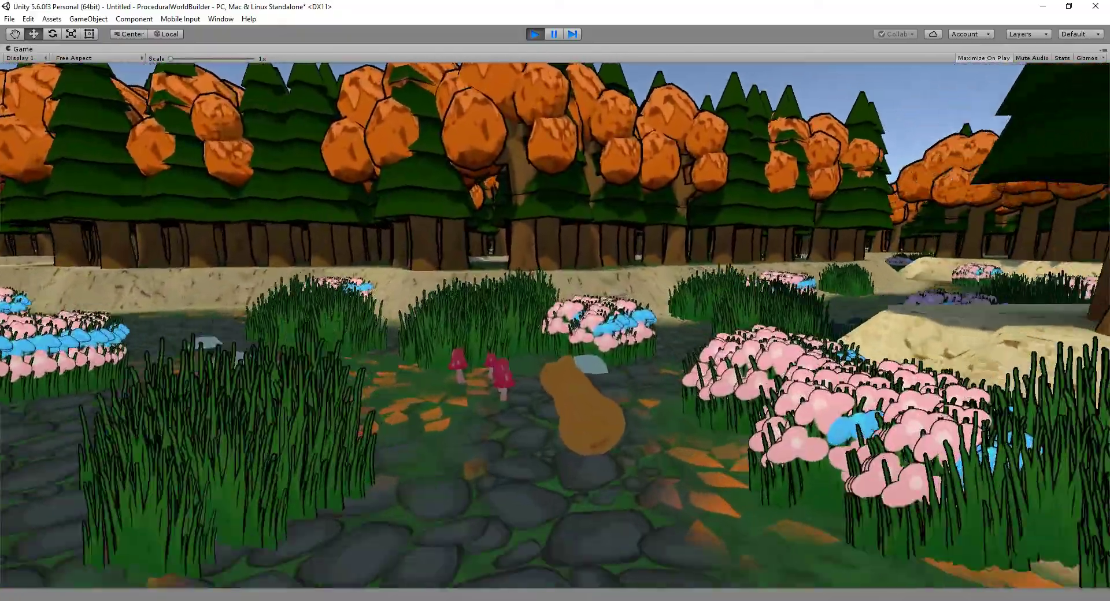
key(w)
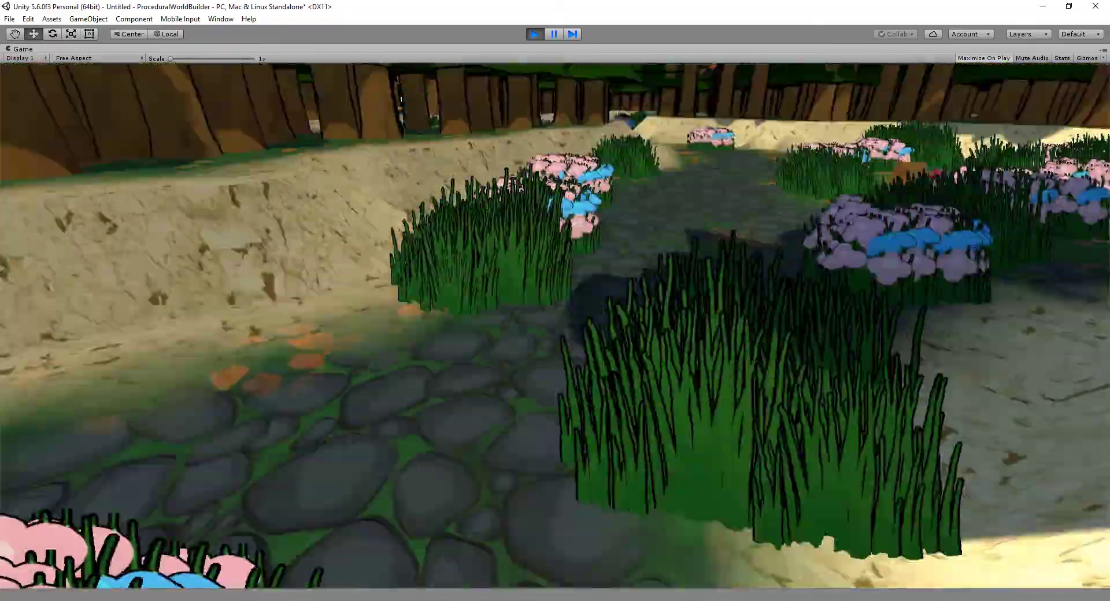
key(w)
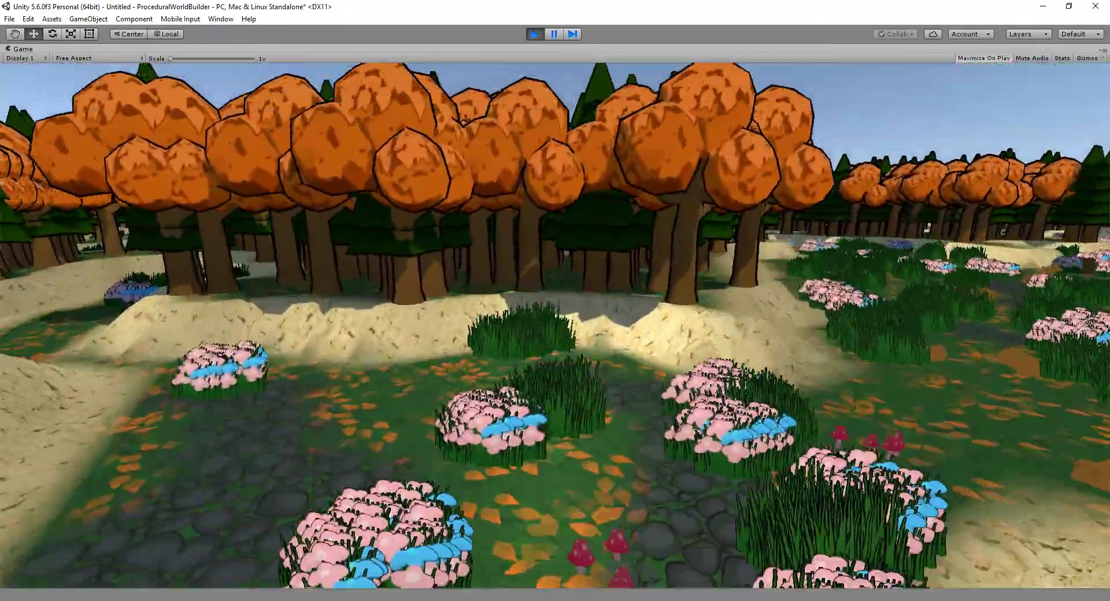
key(w)
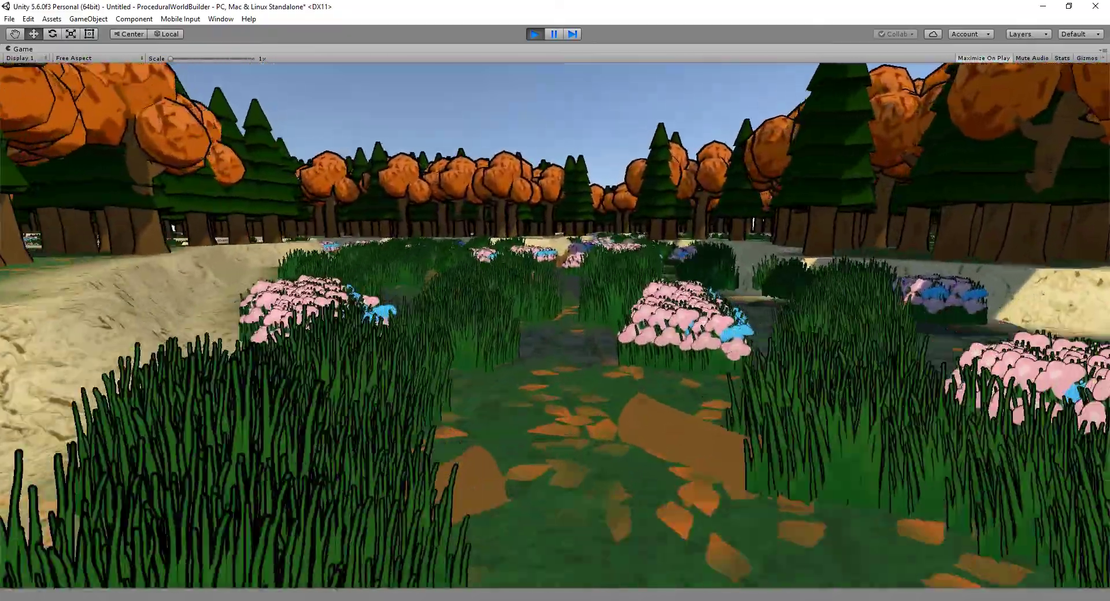
key(w)
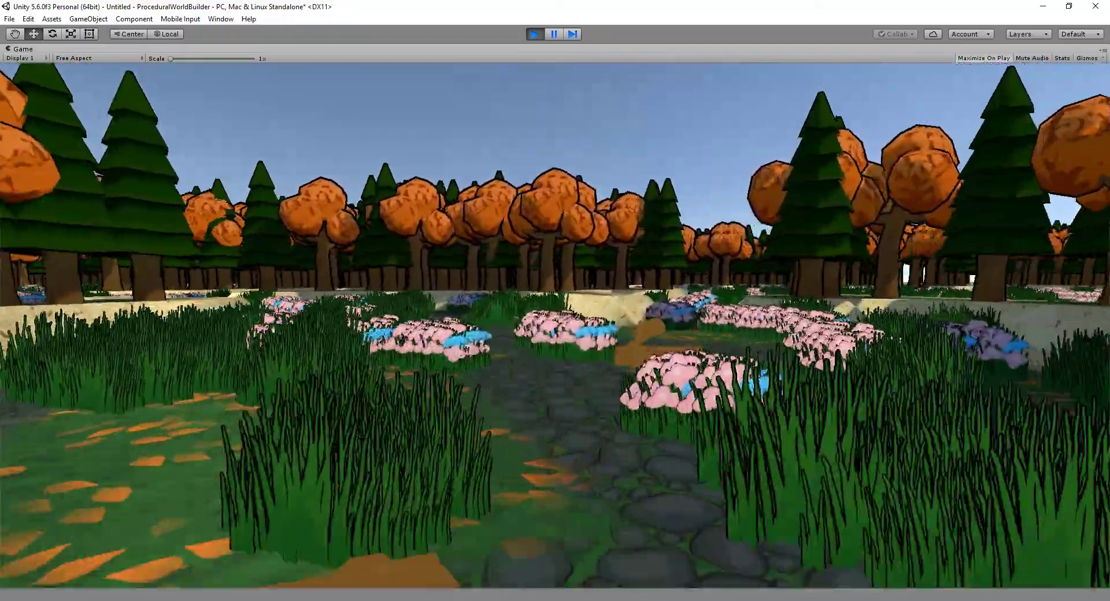
key(w)
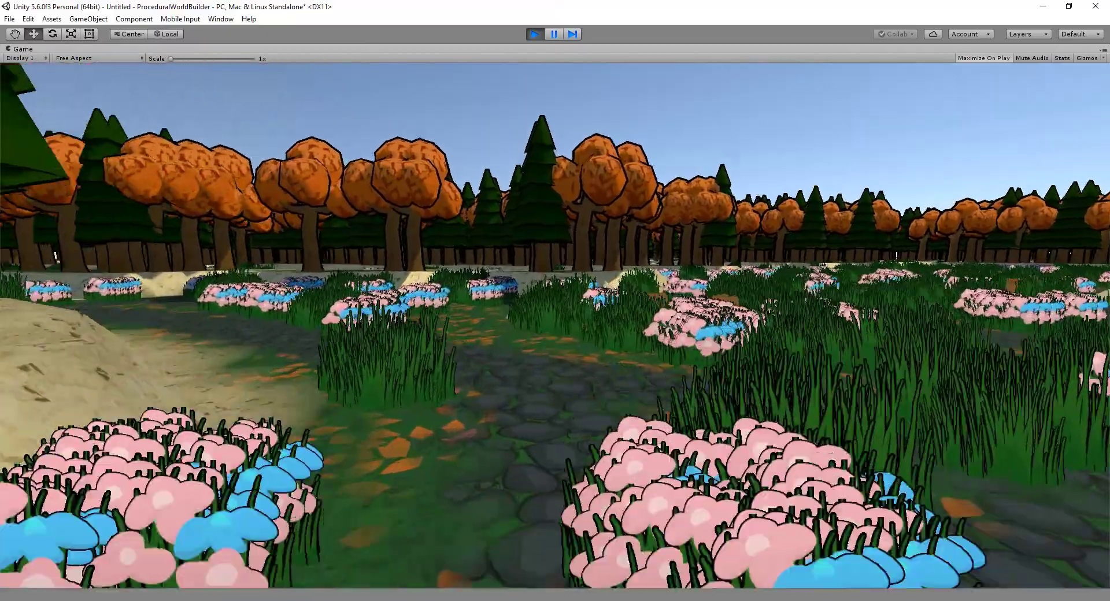
key(w)
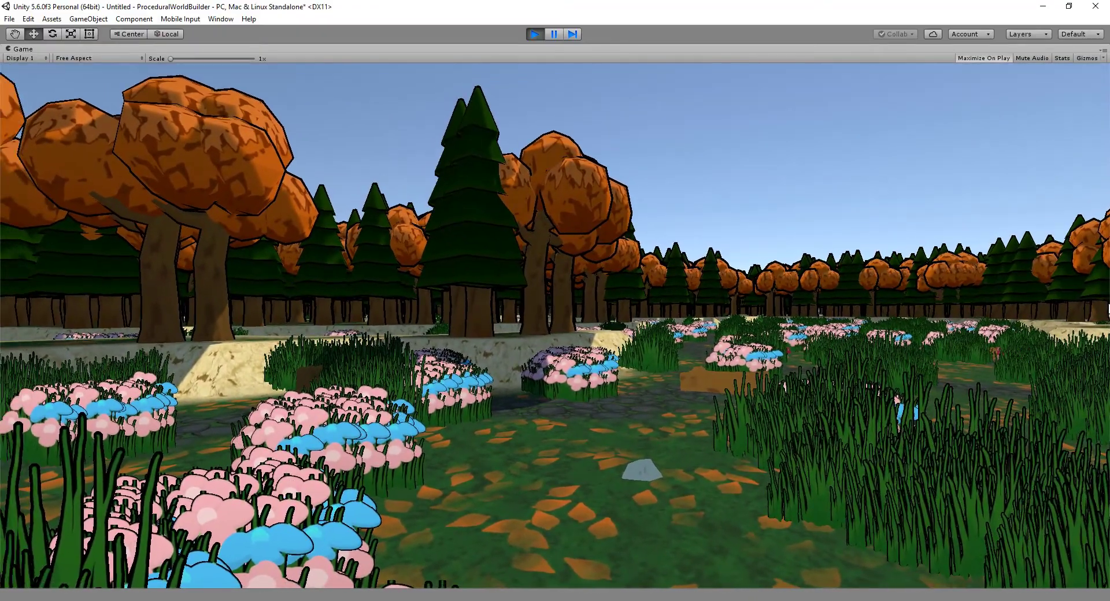
key(ctrl+p)
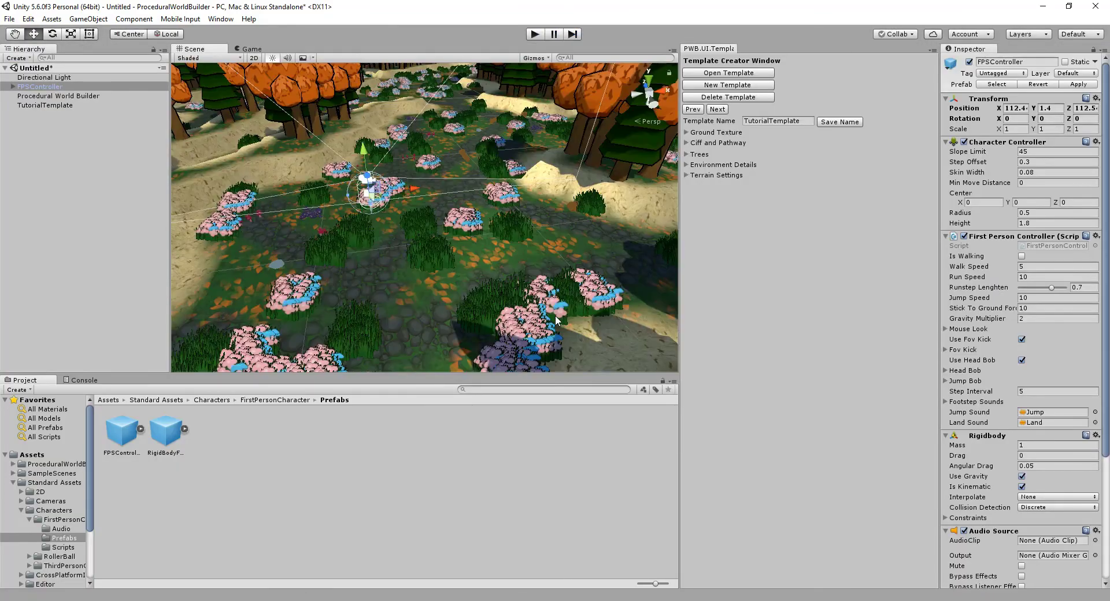